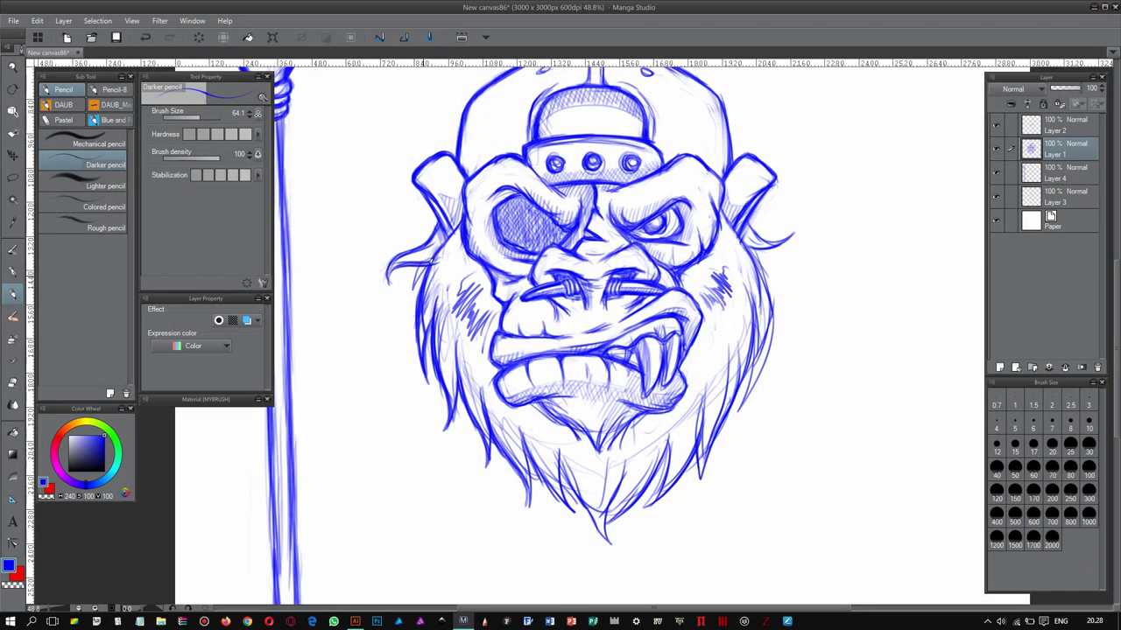
- Erase the faint stray sketch strokes on the gorilla's chin and right-side hair
left_click_drag(464, 318, 437, 241)
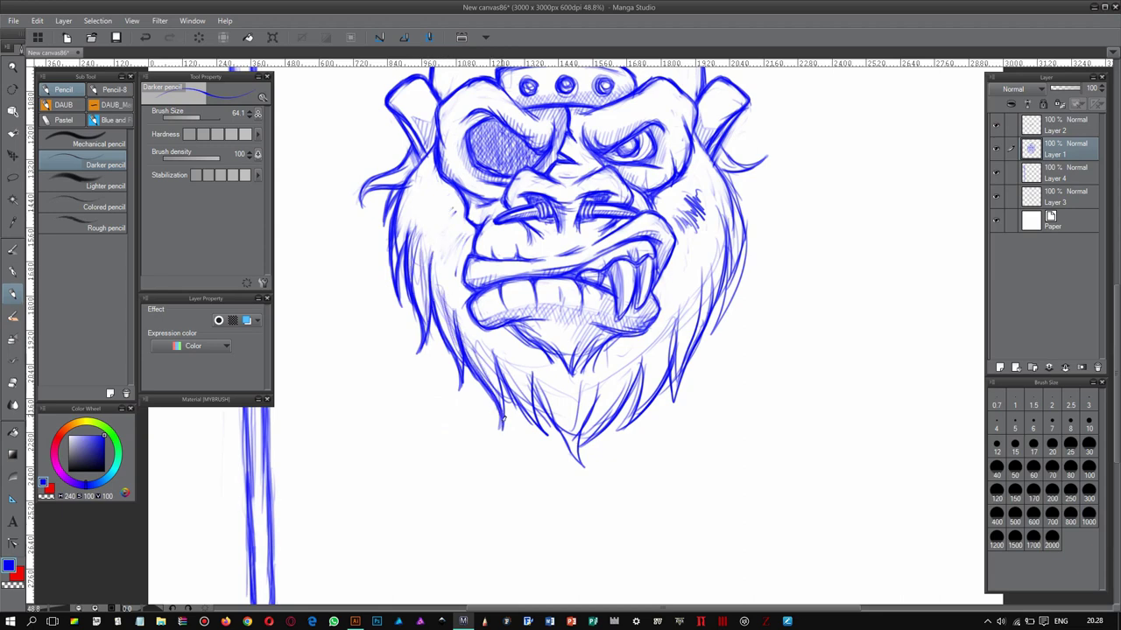
left_click_drag(567, 335, 579, 351)
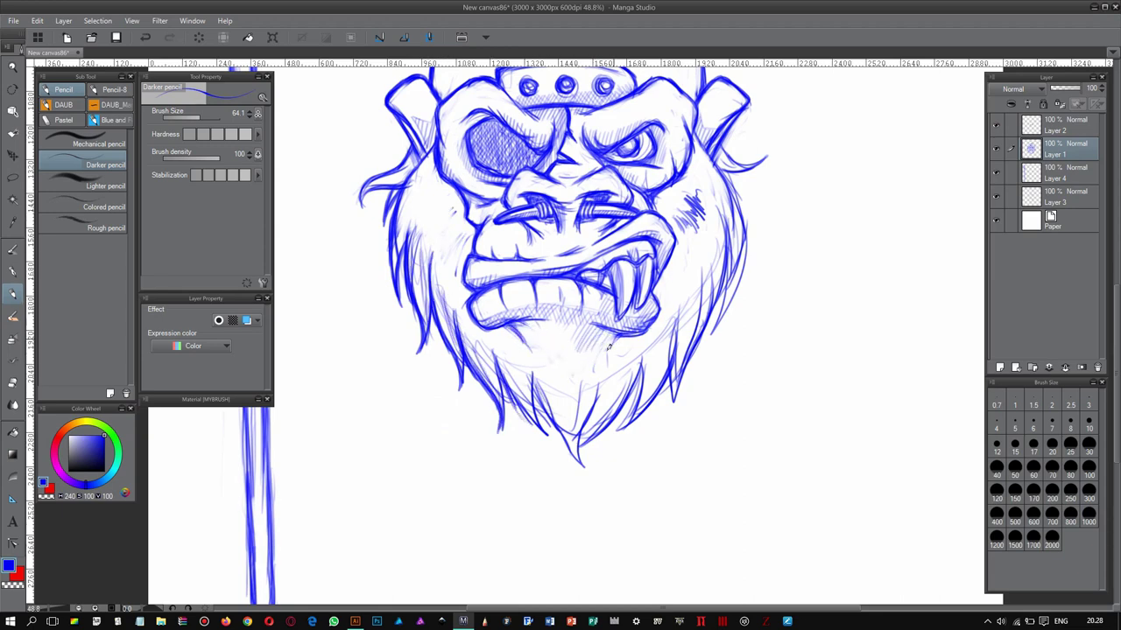
left_click_drag(709, 212, 685, 254)
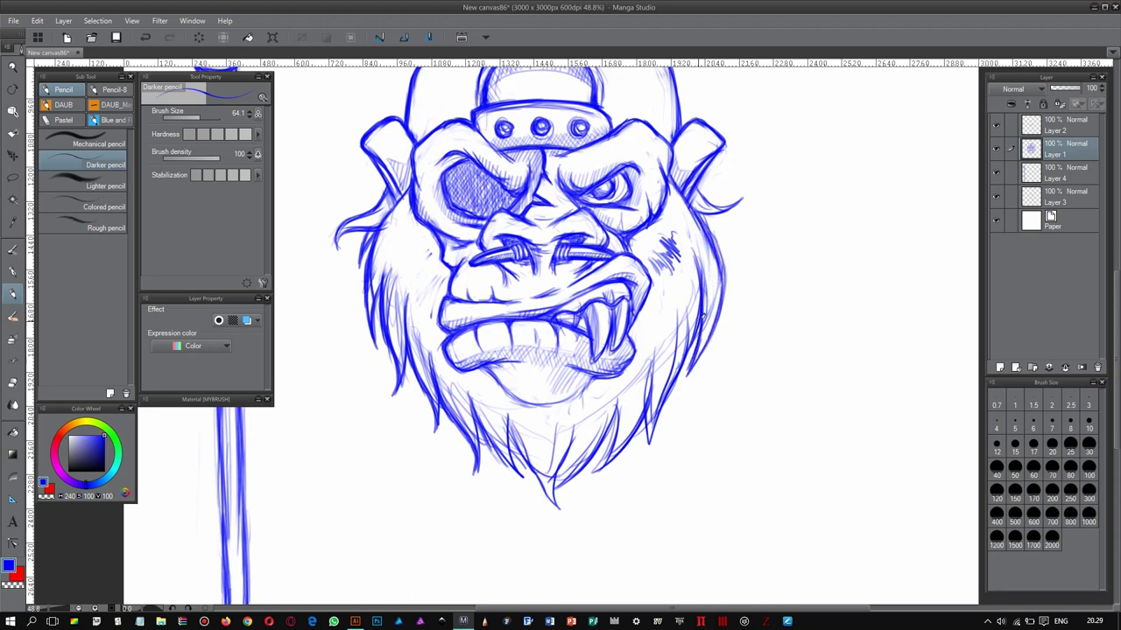
left_click_drag(660, 371, 657, 368)
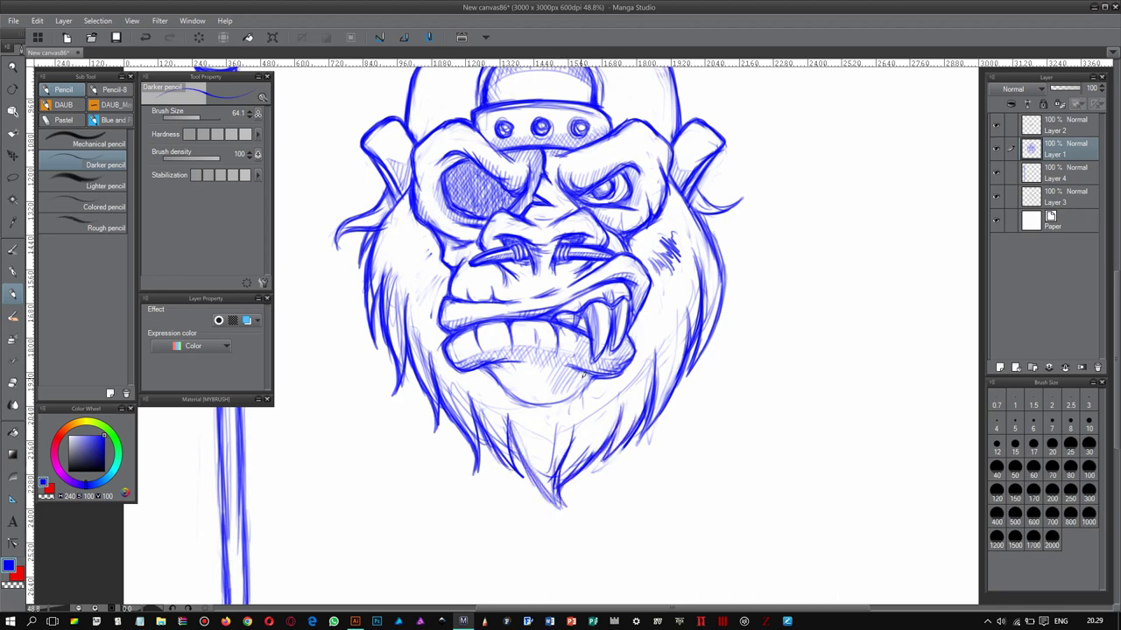
left_click_drag(582, 372, 582, 344)
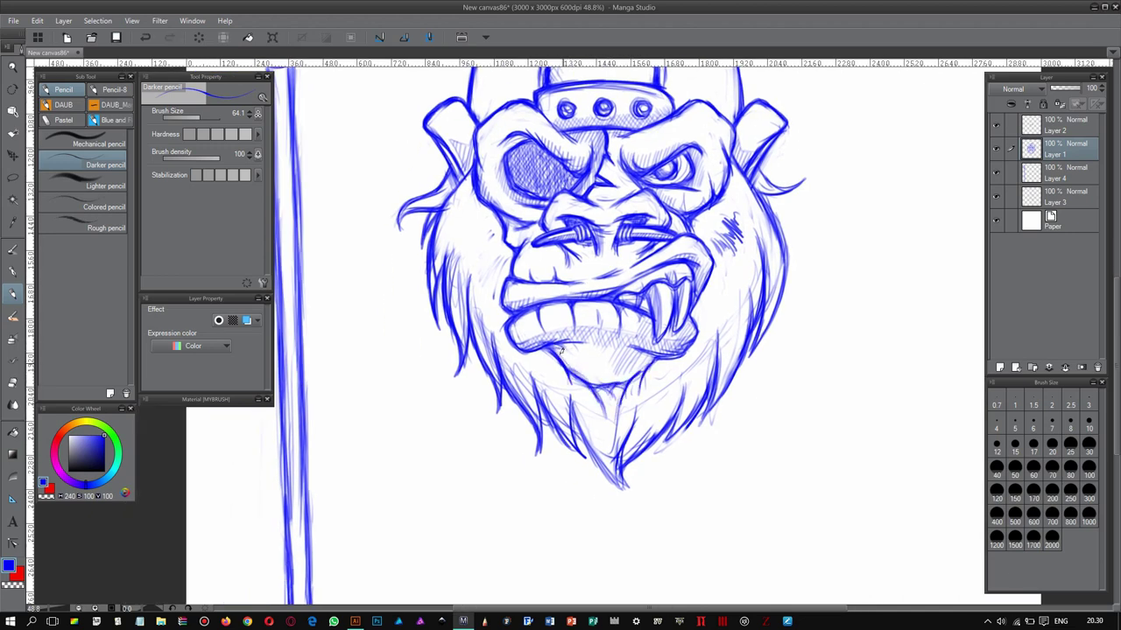
left_click_drag(501, 282, 465, 220)
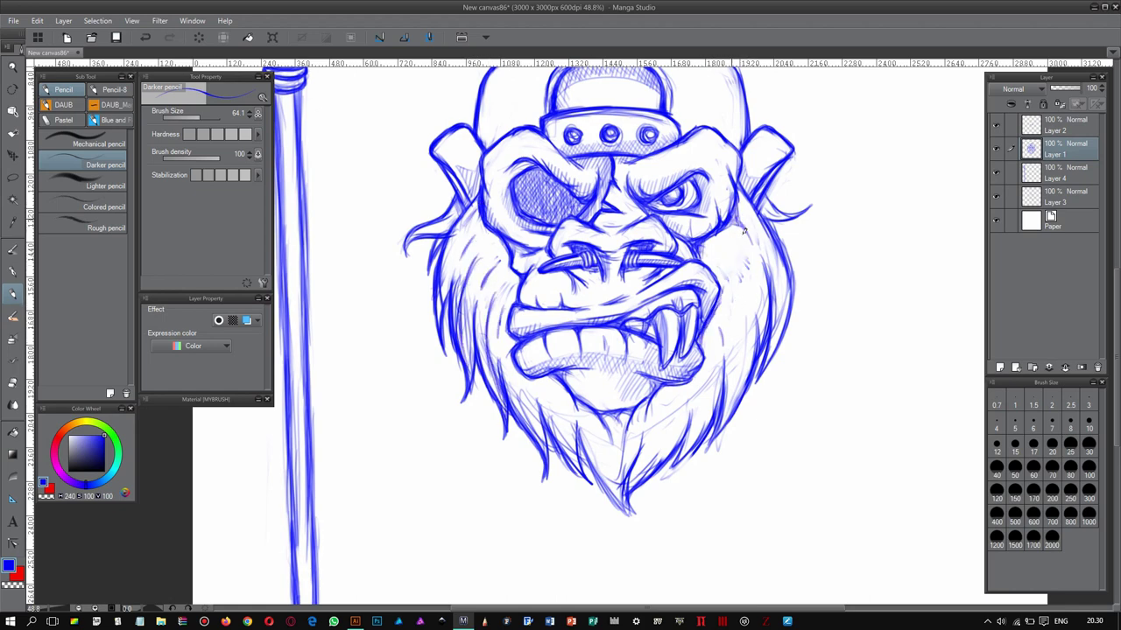
scroll(677, 396, "down", 3)
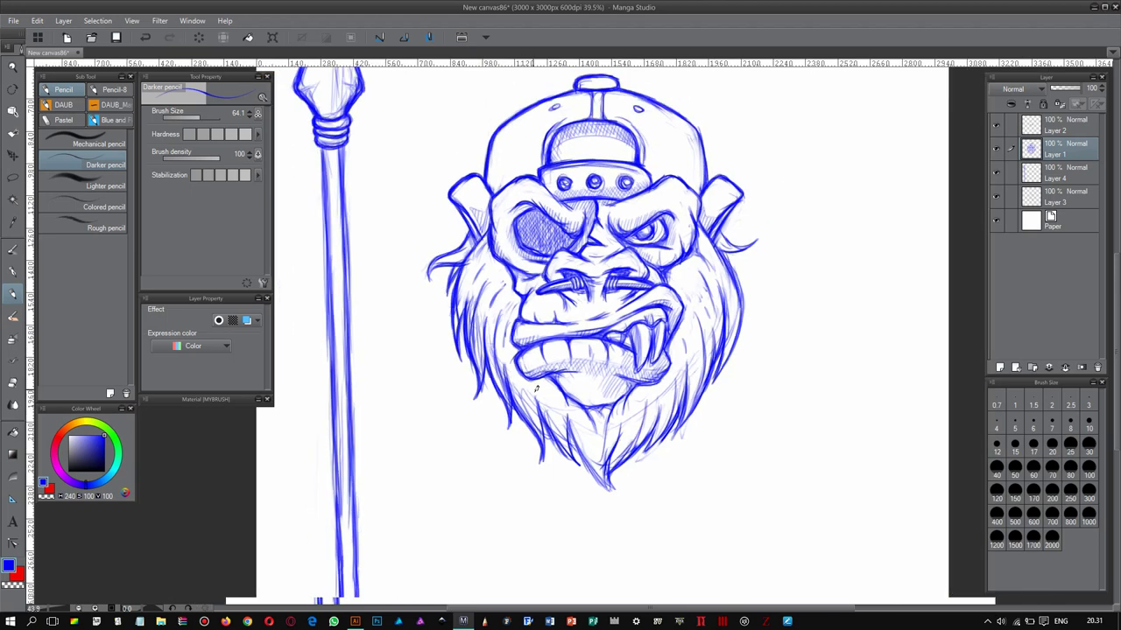
- Resize the spear staff layer with a free transform and commit it
scroll(438, 263, "up", 2)
key("ctrl+t")
scroll(446, 226, "down", 2)
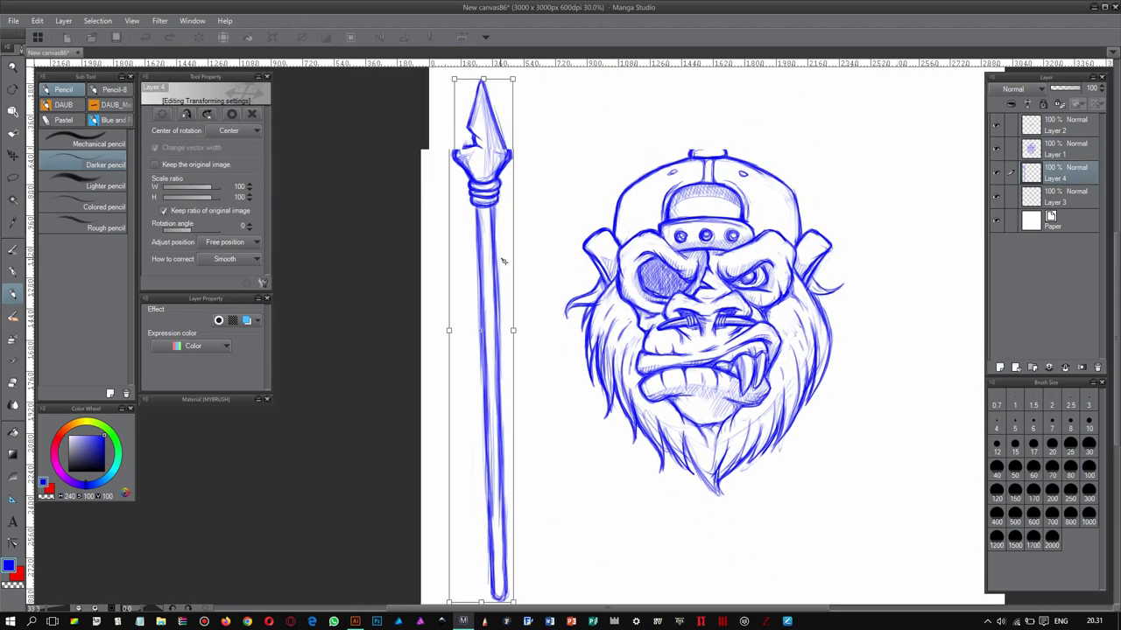
scroll(446, 226, "down", 1)
key("Return")
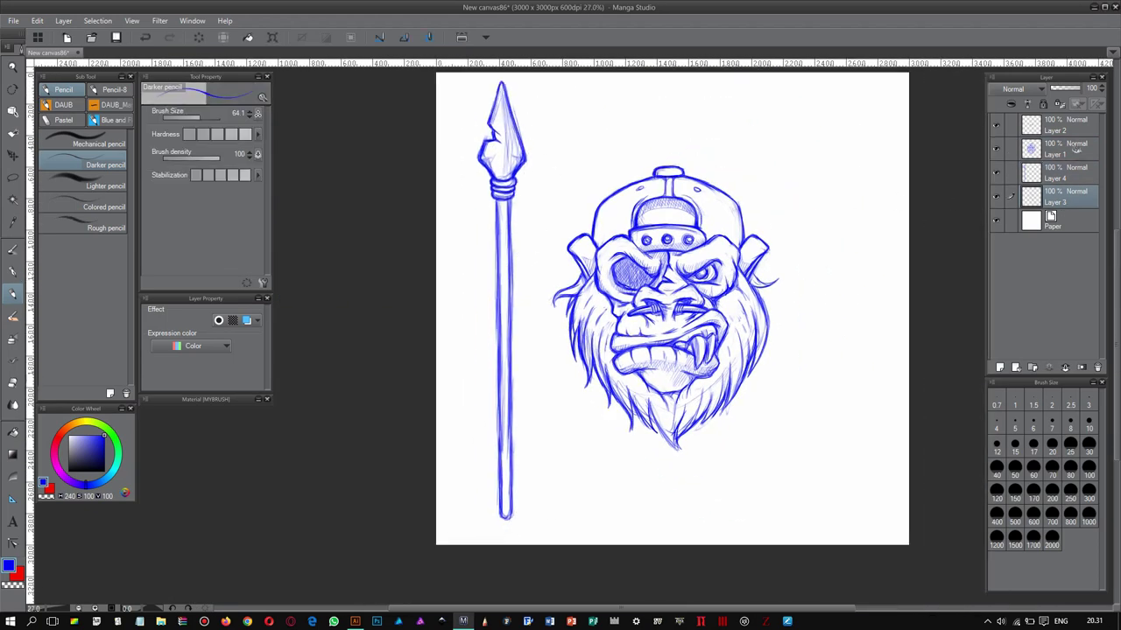
- Lasso the staff and head layers together, shrink them, and paste into Illustrator
left_click(1064, 199, "shift")
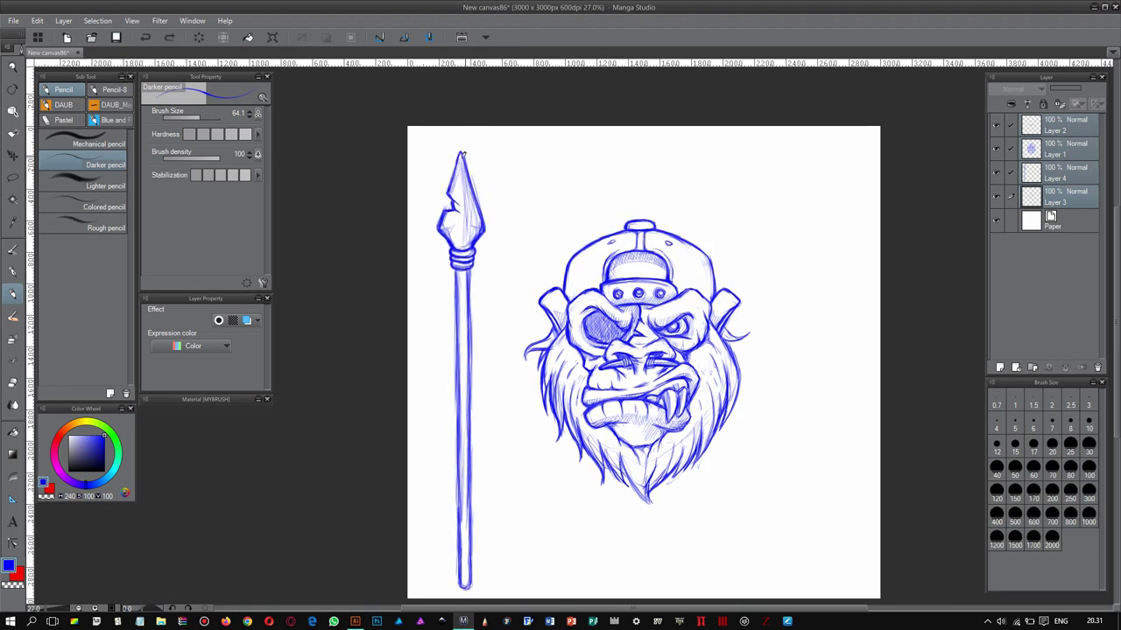
key("m")
left_click_drag(440, 148, 436, 175)
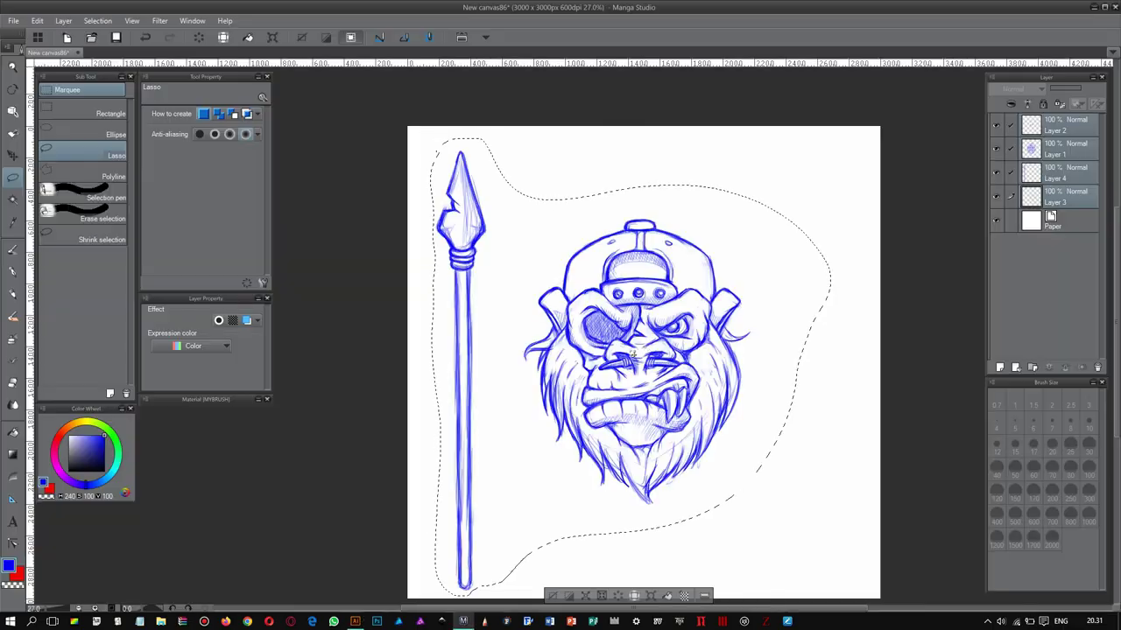
key("ctrl+t")
left_click_drag(831, 136, 795, 179)
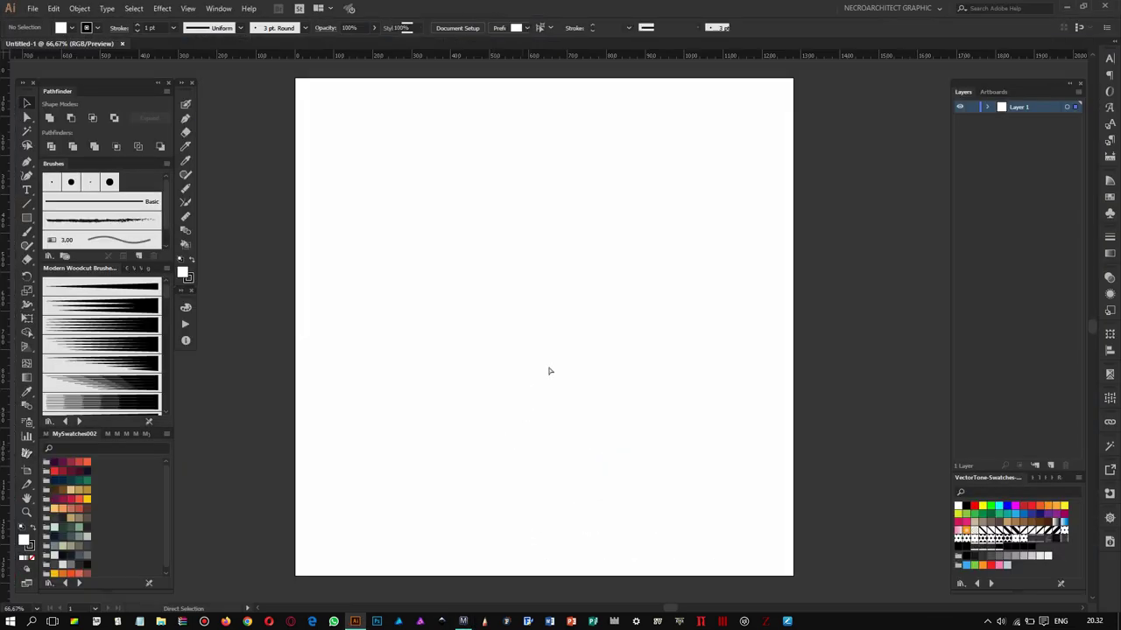
key("ctrl+v")
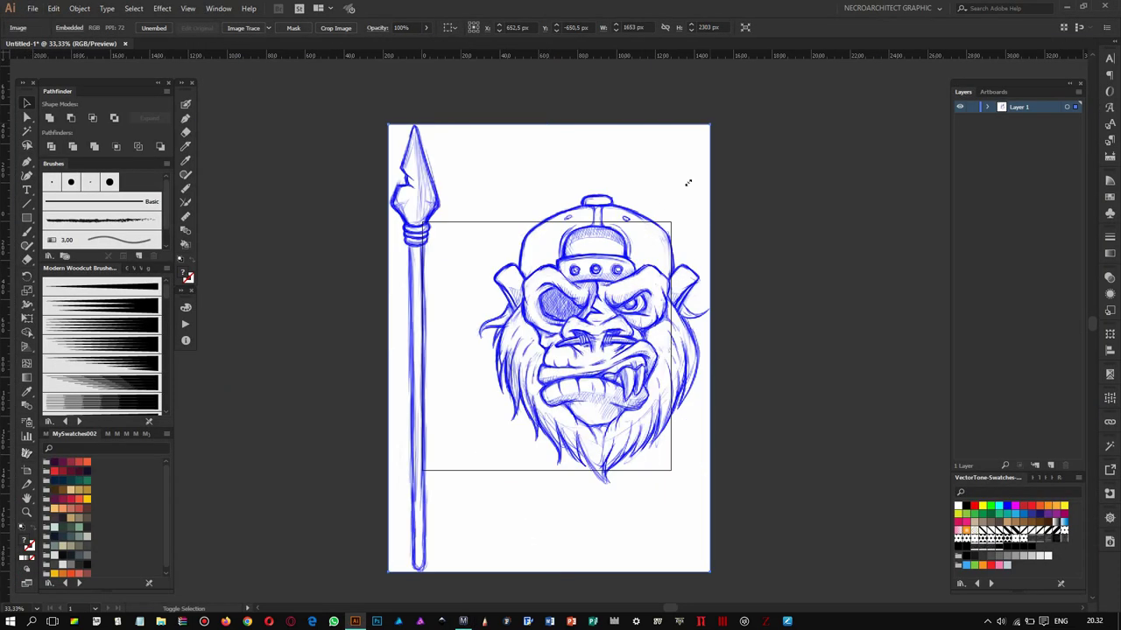
- Make the sketch layer a dimmed template and add a new layer for inking
key("ctrl+minus")
key("ctrl+minus")
double_click(1018, 106)
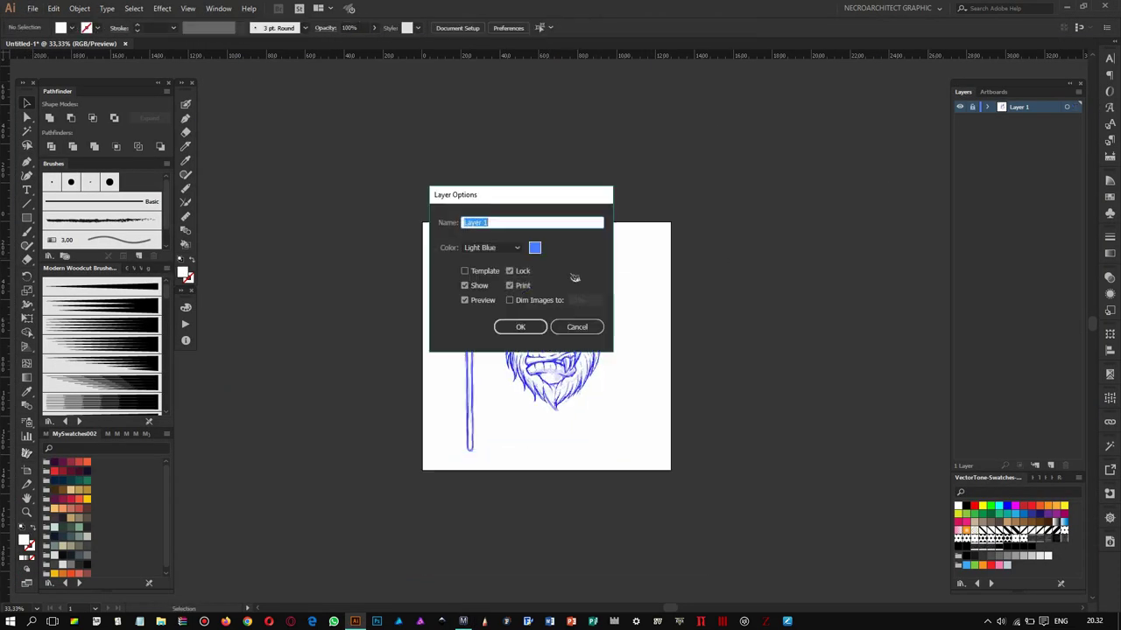
left_click(443, 266)
left_click(516, 324)
left_click(1050, 465)
- With the Blob Brush, ink the right eyebrow, lower eyelid and iris
key("shift+b")
key("ctrl+1")
key("ctrl+plus")
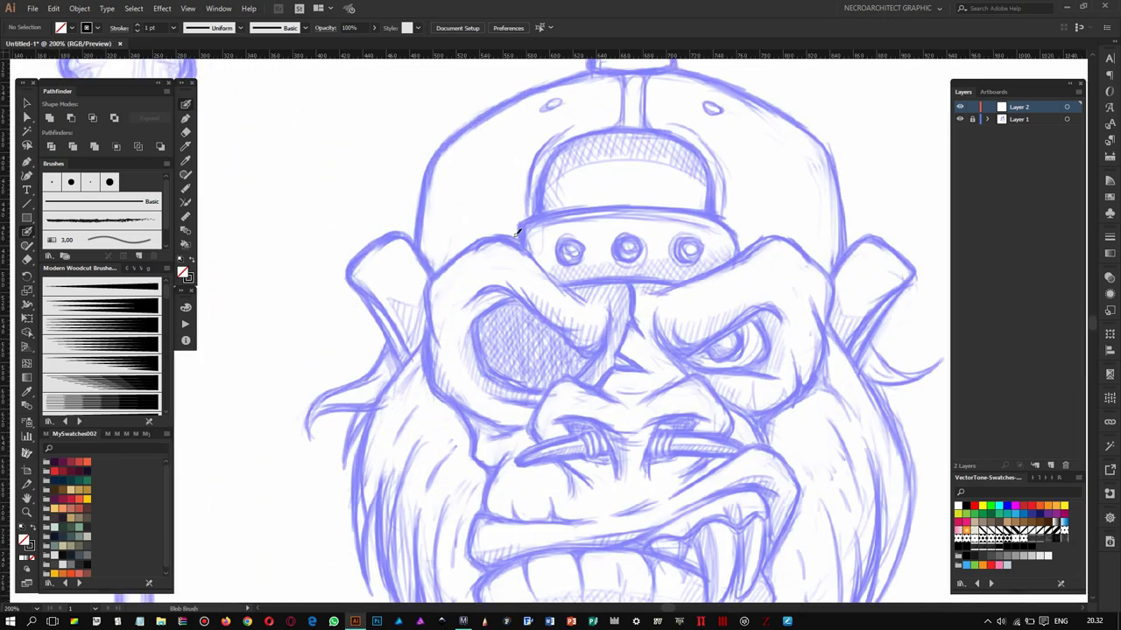
key("ctrl+plus")
left_click_drag(585, 279, 713, 281)
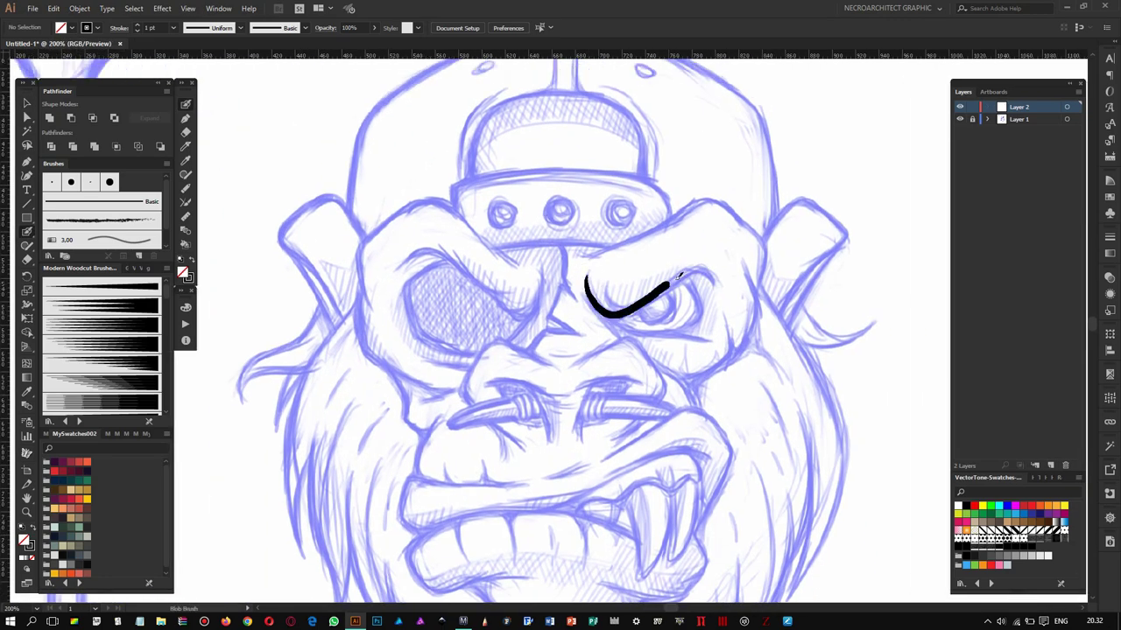
left_click_drag(604, 317, 709, 340)
left_click_drag(687, 277, 685, 324)
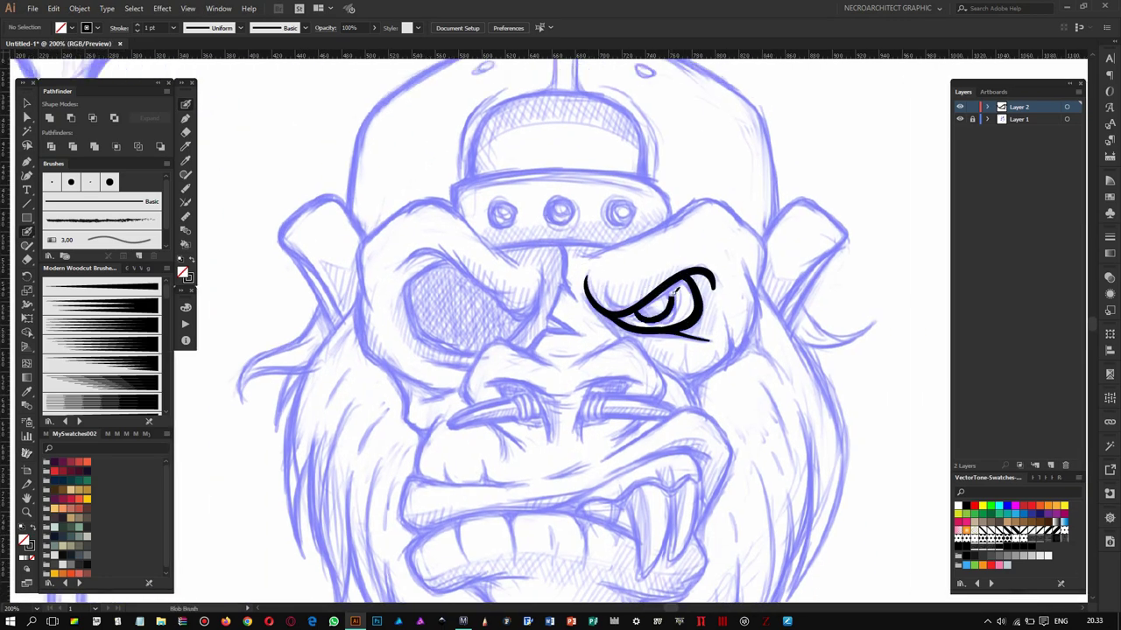
- Ink the left eyebrow, the curve around the left eye, and both sides of the nose
mouse_move(510, 297)
left_mouse_down()
mouse_move(560, 258)
mouse_move(457, 217)
mouse_move(451, 273)
left_mouse_up()
mouse_move(477, 215)
left_mouse_down()
mouse_move(499, 311)
mouse_move(524, 317)
left_mouse_up()
mouse_move(592, 267)
left_mouse_down()
mouse_move(536, 311)
mouse_move(513, 358)
left_mouse_up()
left_click_drag(623, 326, 716, 359)
left_click_drag(562, 361, 570, 277)
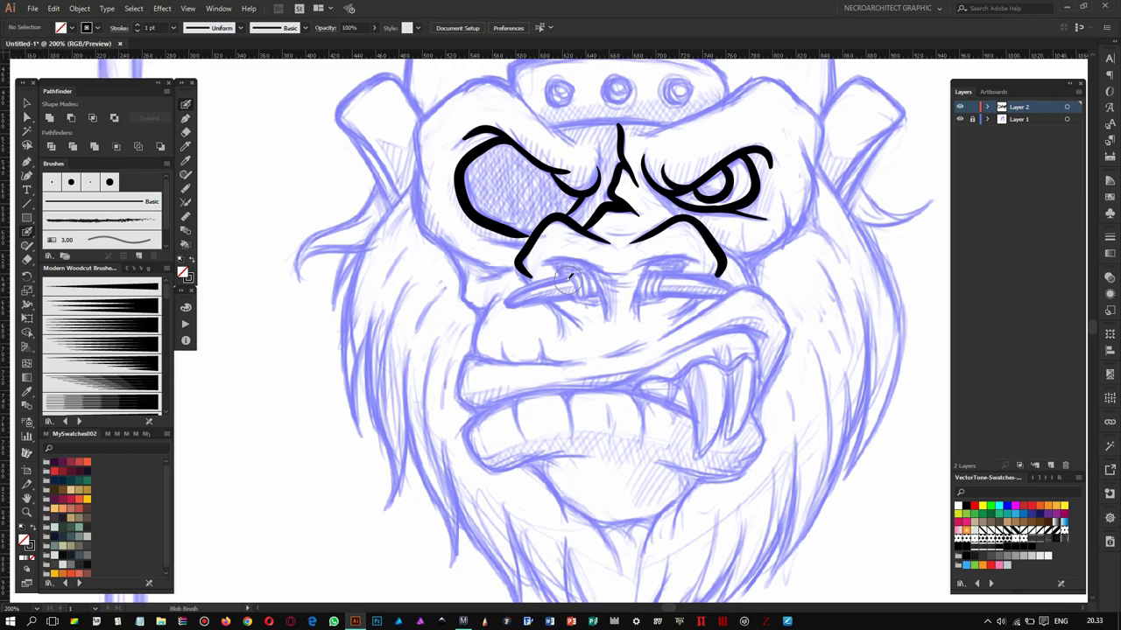
- Ink the elongated nostril and the line above the right nostril, redoing its end curl
scroll(570, 277, "up", 3)
left_click_drag(611, 229, 620, 224)
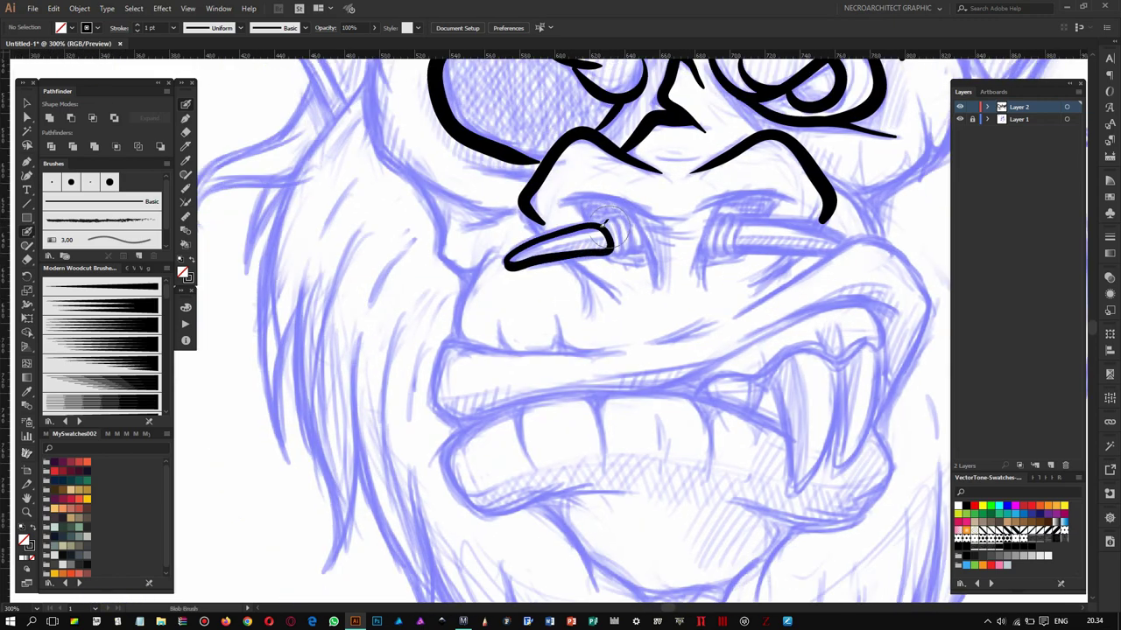
left_click_drag(740, 220, 834, 230)
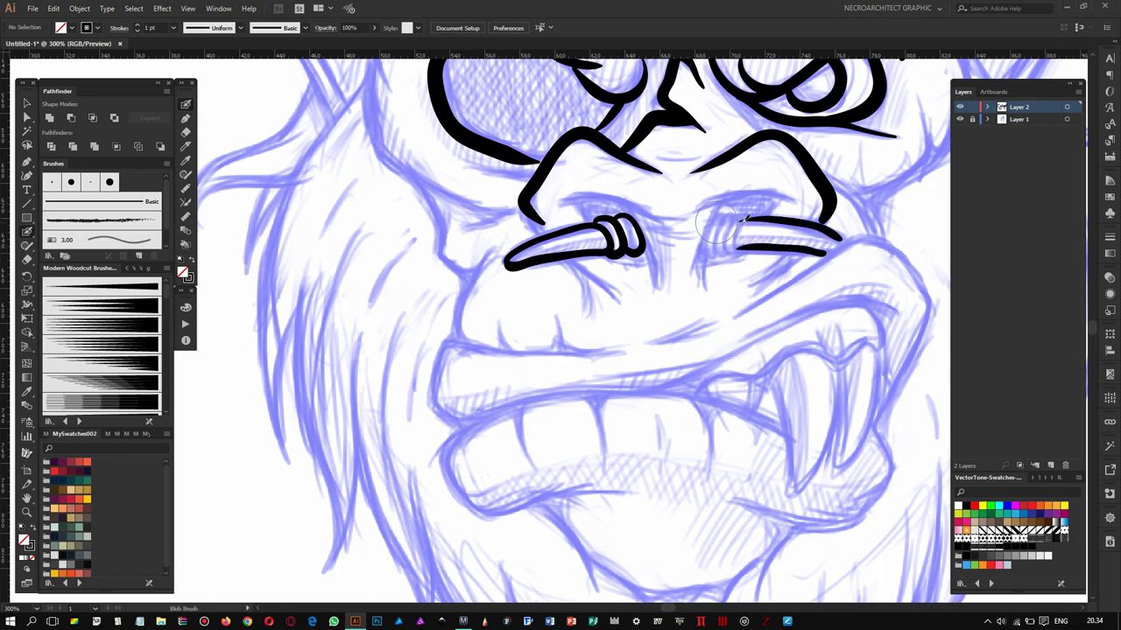
key("ctrl+z")
key("ctrl+z")
left_click_drag(751, 229, 728, 238)
scroll(632, 226, "right", 2)
key("ctrl+z")
key("ctrl+z")
key("ctrl+z")
- Ink the upper and lower edges of both nostrils and a long cheek curve
left_click_drag(451, 259, 576, 215)
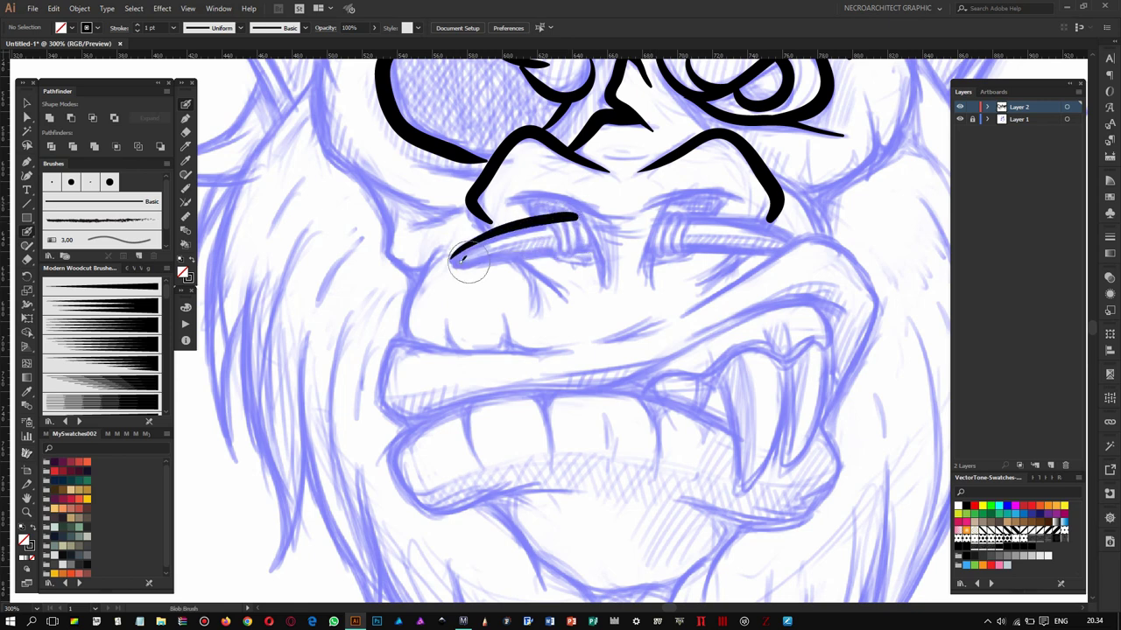
left_click_drag(514, 252, 594, 247)
left_click_drag(663, 213, 797, 237)
left_click_drag(650, 249, 781, 250)
mouse_move(685, 313)
left_mouse_down()
mouse_move(735, 287)
mouse_move(863, 359)
left_mouse_up()
mouse_move(512, 201)
left_mouse_down()
mouse_move(626, 217)
mouse_move(645, 281)
left_mouse_up()
- Ink lines down the nose bridge and thicken the stroke under the left nostril
left_click_drag(589, 215, 596, 281)
key("ctrl+minus")
scroll(455, 225, "up", 1)
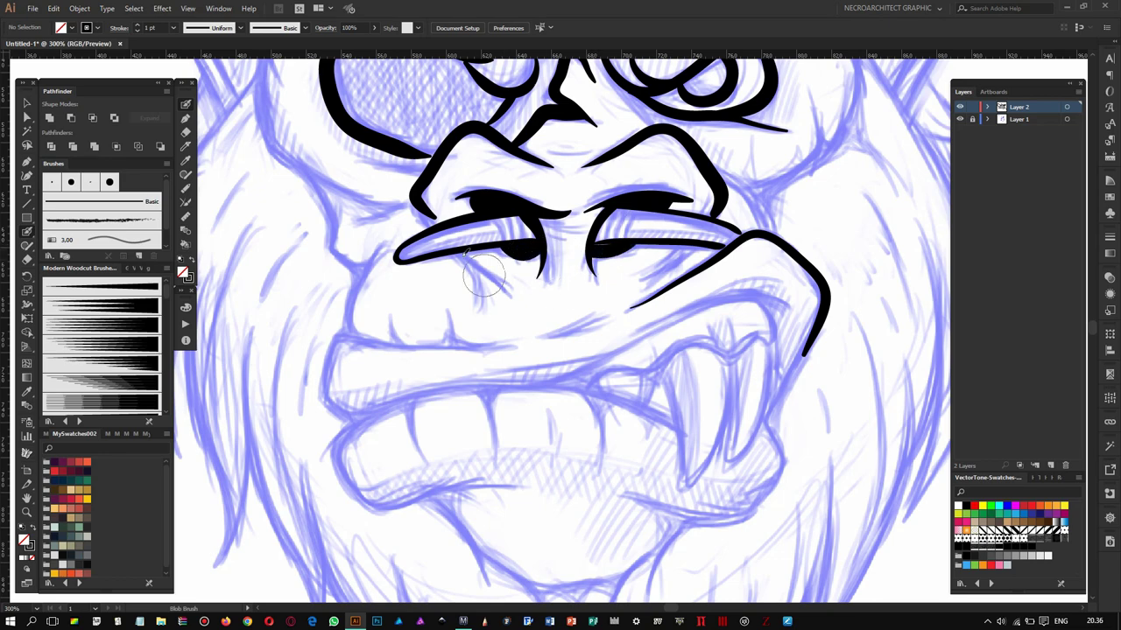
left_click_drag(510, 294, 480, 260)
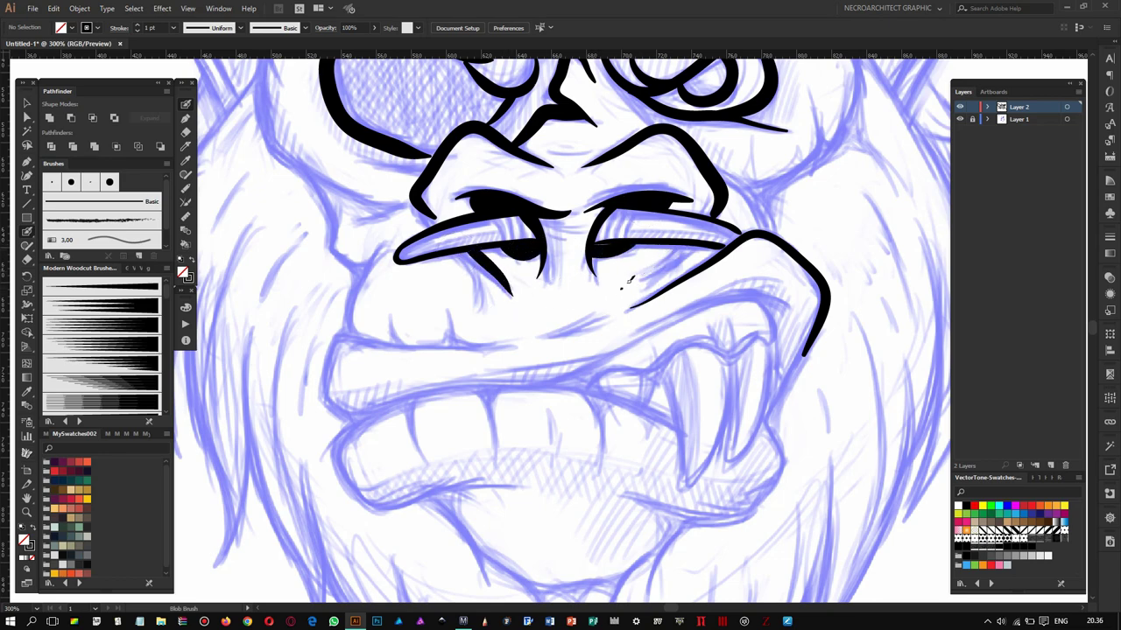
left_click_drag(403, 142, 501, 308)
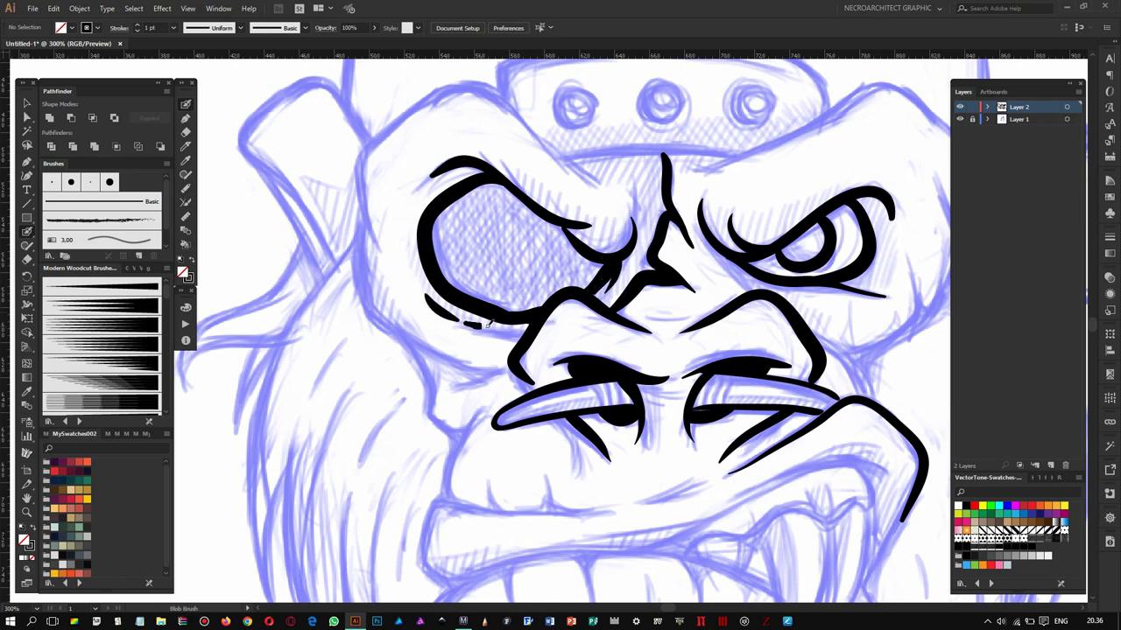
- Ink the brow and right side of the head, plus a line along the left cheek
left_click_drag(488, 324, 351, 290)
mouse_move(554, 129)
left_mouse_down()
mouse_move(492, 184)
mouse_move(664, 131)
mouse_move(766, 249)
left_mouse_up()
mouse_move(733, 188)
left_mouse_down()
mouse_move(696, 354)
mouse_move(696, 219)
left_mouse_up()
left_click_drag(525, 307, 604, 298)
mouse_move(389, 258)
left_mouse_down()
mouse_move(424, 232)
mouse_move(385, 273)
mouse_move(371, 364)
left_mouse_up()
mouse_move(301, 142)
left_mouse_down()
mouse_move(377, 161)
mouse_move(390, 332)
left_mouse_up()
- Ink a long line down the face, then the upper and lower lips out to the cheek
mouse_move(631, 245)
left_mouse_down()
mouse_move(631, 256)
mouse_move(482, 136)
mouse_move(368, 302)
mouse_move(473, 427)
left_mouse_up()
left_click_drag(513, 486, 513, 188)
mouse_move(438, 372)
left_mouse_down()
mouse_move(495, 328)
mouse_move(678, 320)
mouse_move(442, 416)
mouse_move(594, 399)
left_mouse_up()
key("ctrl+z")
mouse_move(413, 328)
left_mouse_down()
mouse_move(405, 294)
mouse_move(589, 261)
left_mouse_up()
left_click_drag(618, 254, 683, 235)
left_click_drag(637, 288, 867, 232)
- Extend the lower lip, ink the jagged teeth along the upper lip, and outline the fang
left_click_drag(765, 276, 685, 281)
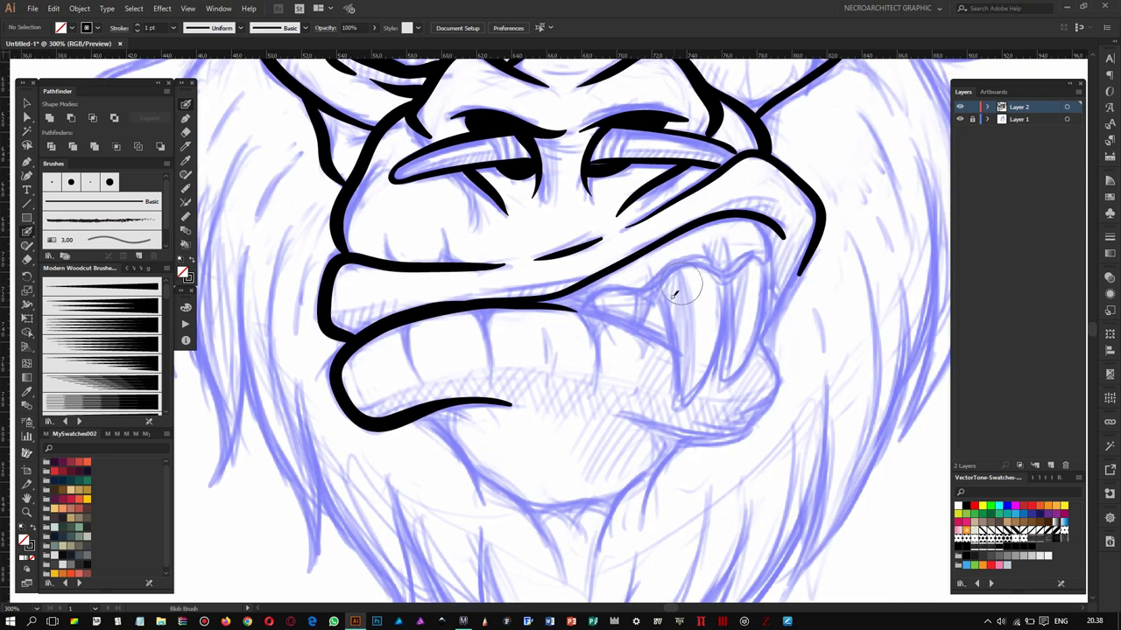
left_click_drag(631, 324, 669, 342)
left_click_drag(585, 296, 774, 229)
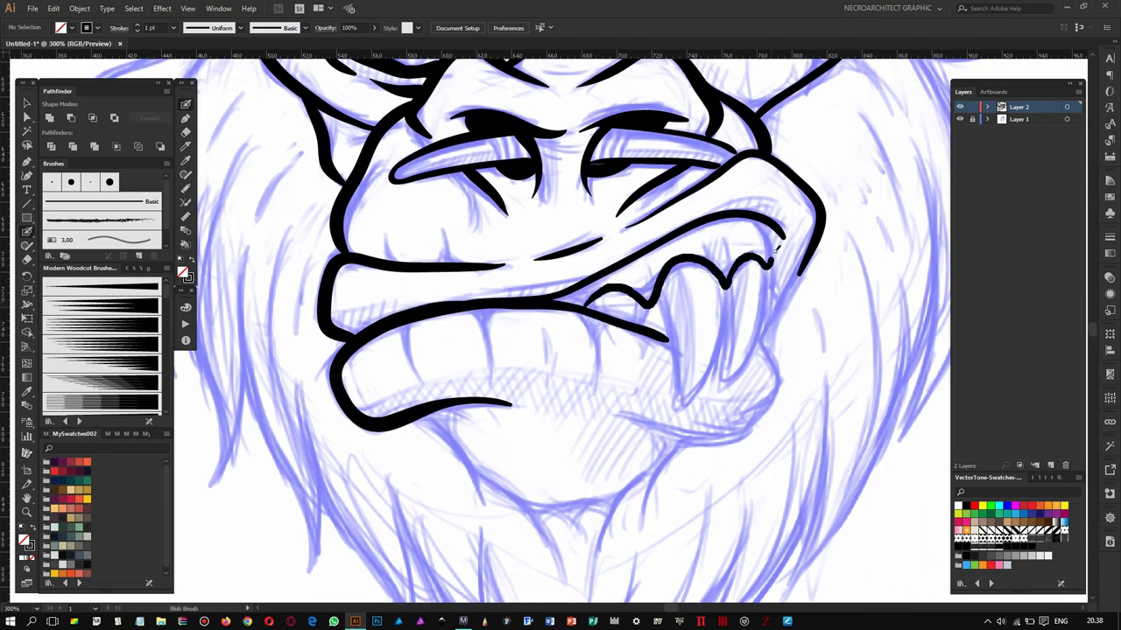
mouse_move(663, 278)
left_mouse_down()
mouse_move(723, 277)
mouse_move(749, 234)
left_mouse_up()
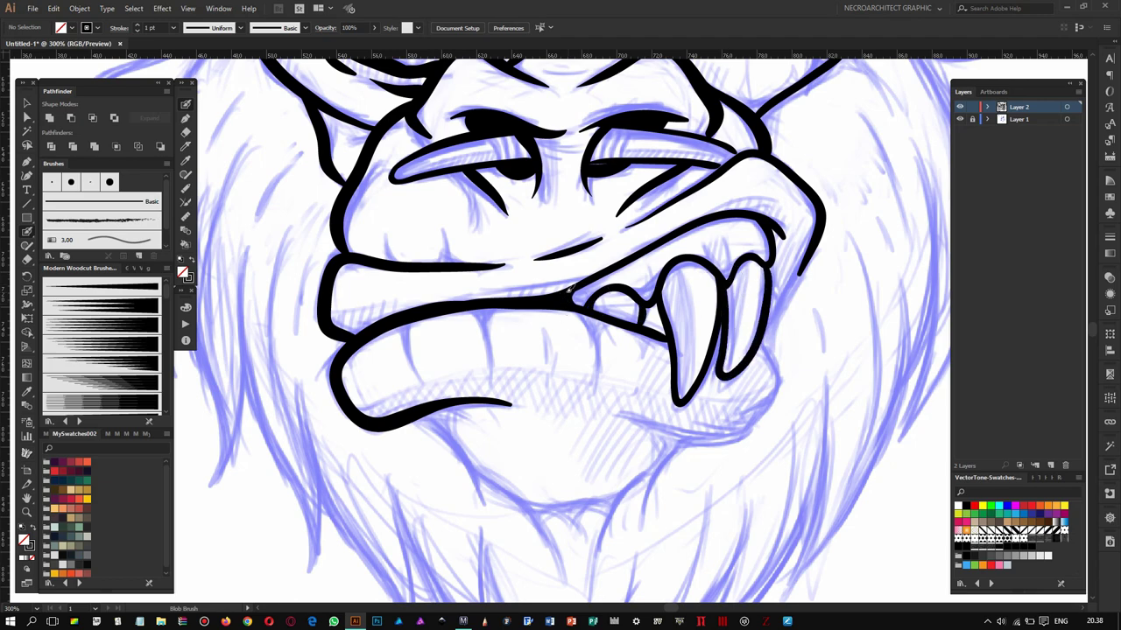
- Ink the lower right jaw and chin lines, removing a stray stroke by the cap
left_click_drag(570, 292, 610, 218)
mouse_move(856, 166)
left_mouse_down()
mouse_move(809, 255)
mouse_move(780, 359)
mouse_move(661, 343)
left_mouse_up()
mouse_move(482, 358)
left_mouse_down()
mouse_move(483, 305)
mouse_move(521, 384)
mouse_move(596, 436)
left_mouse_up()
mouse_move(701, 342)
left_mouse_down()
mouse_move(644, 405)
mouse_move(677, 386)
left_mouse_up()
left_click_drag(728, 316, 678, 399)
left_click_drag(555, 372, 572, 539)
left_click_drag(438, 219, 662, 406)
mouse_move(525, 176)
left_mouse_down()
mouse_move(526, 337)
mouse_move(468, 278)
mouse_move(613, 213)
mouse_move(770, 298)
left_mouse_up()
key("ctrl+z")
- Ink the cap brim, duplicate the rivet into three positions, and arch over the crown
mouse_move(517, 334)
left_mouse_down()
mouse_move(629, 326)
mouse_move(612, 324)
left_mouse_up()
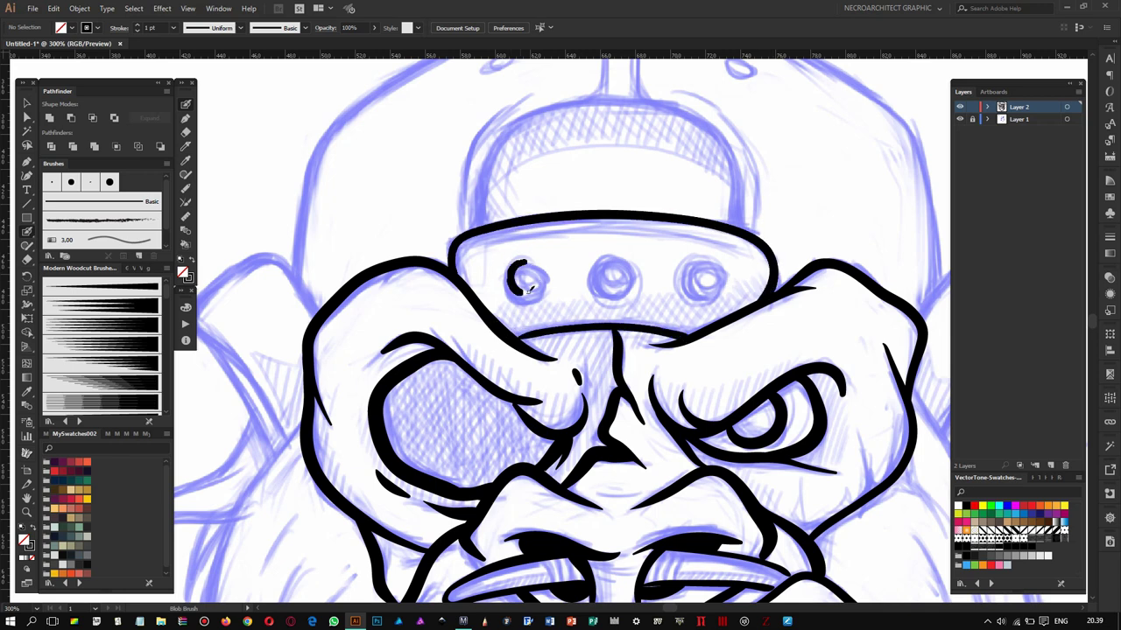
left_click_drag(525, 278, 614, 279)
key("ctrl+d")
left_click_drag(489, 213, 495, 274)
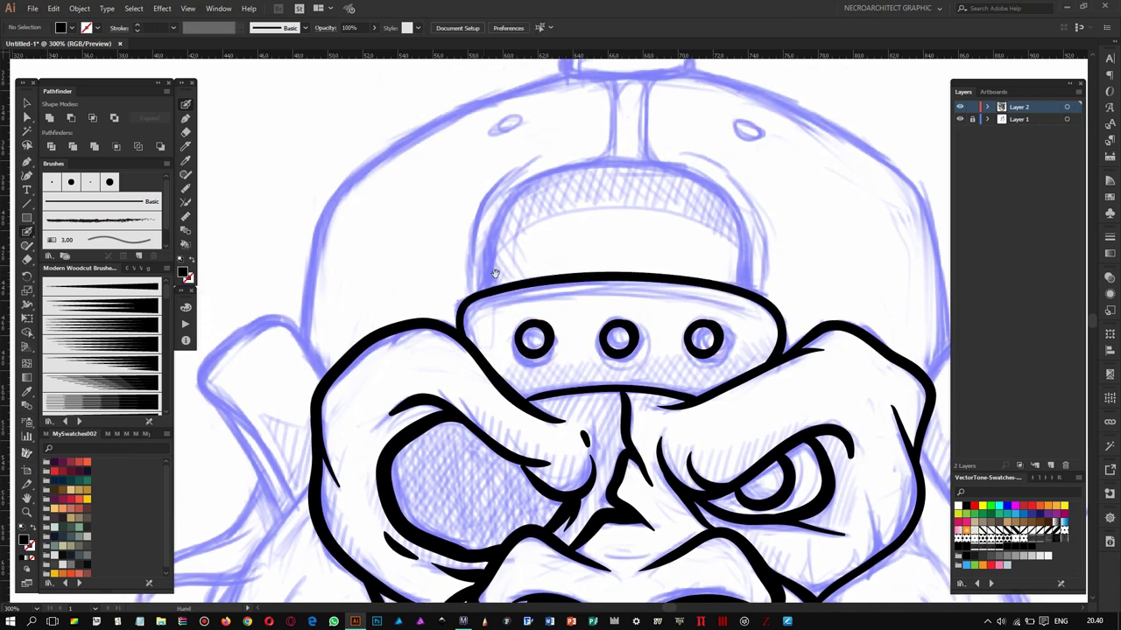
mouse_move(589, 160)
left_mouse_down()
mouse_move(490, 291)
mouse_move(744, 227)
mouse_move(752, 291)
left_mouse_up()
left_click_drag(564, 180, 751, 274)
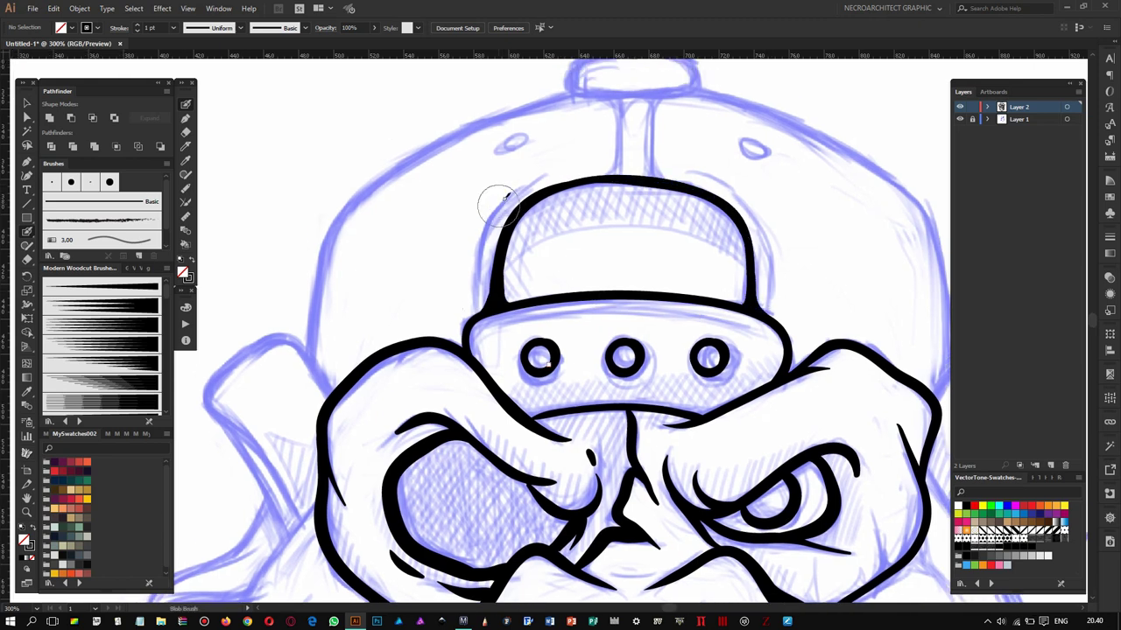
left_click_drag(481, 261, 474, 314)
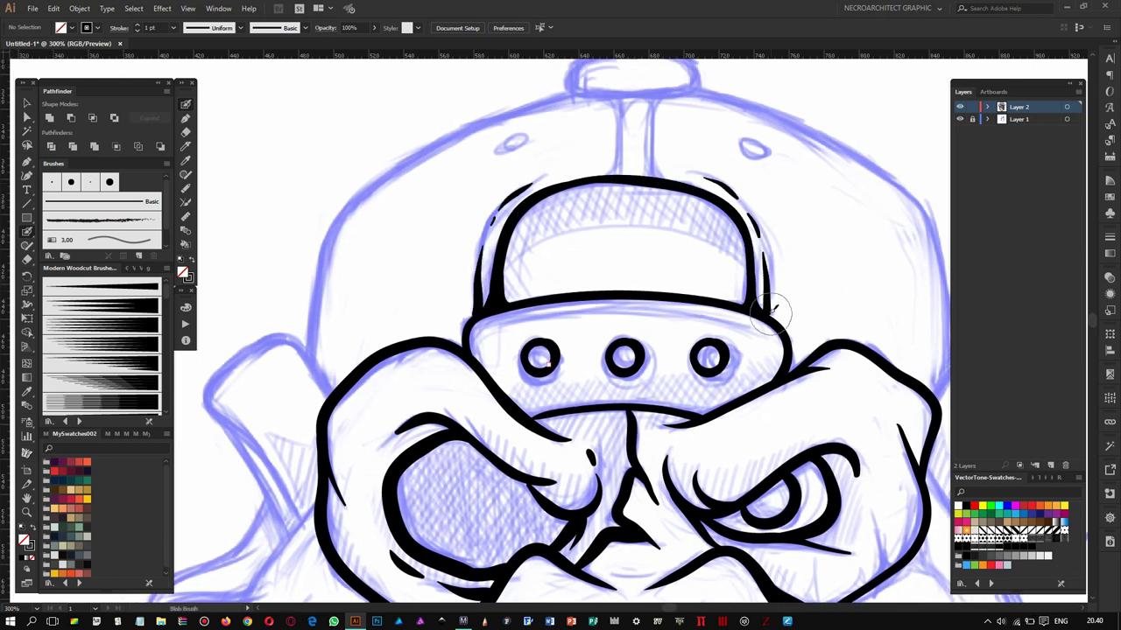
- Ink the first ear's outline and inner strokes, redrawing the outline as a thicker arc
key("ctrl+minus")
left_click_drag(289, 323, 380, 389)
left_click_drag(245, 341, 343, 512)
key("ctrl+plus")
key("shift+b")
mouse_move(285, 263)
left_mouse_down()
mouse_move(414, 241)
mouse_move(376, 386)
left_mouse_up()
left_click_drag(342, 328, 363, 389)
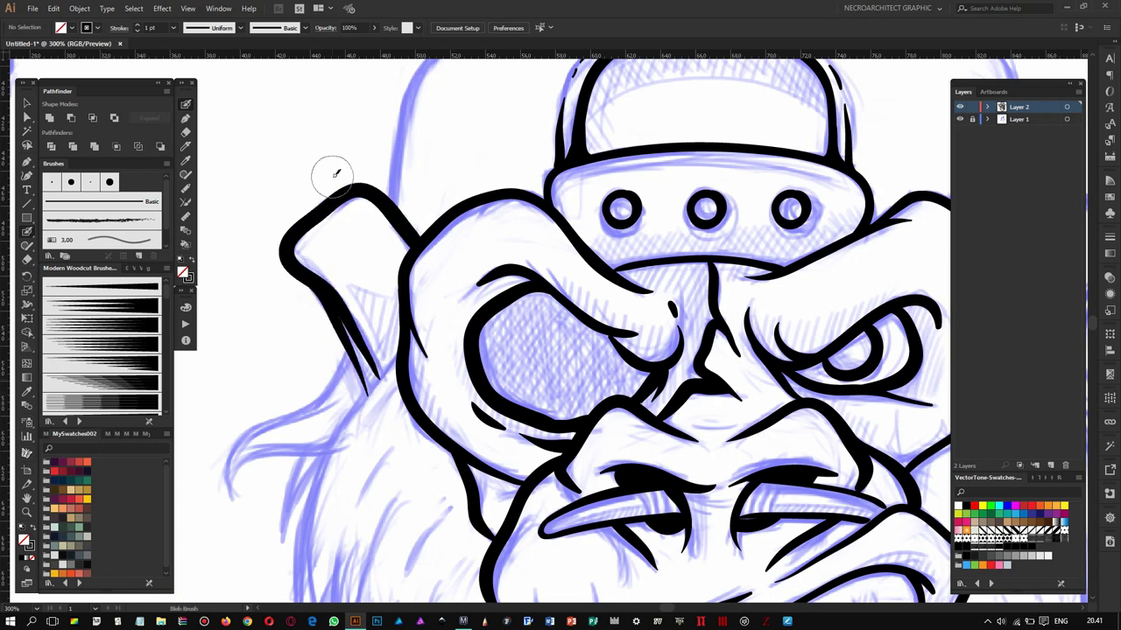
- Trace the right ear outline in black and add a thin inner stroke
key("ctrl+minus")
key("ctrl+minus")
key("ctrl+plus")
key("ctrl+plus")
key("ctrl+plus")
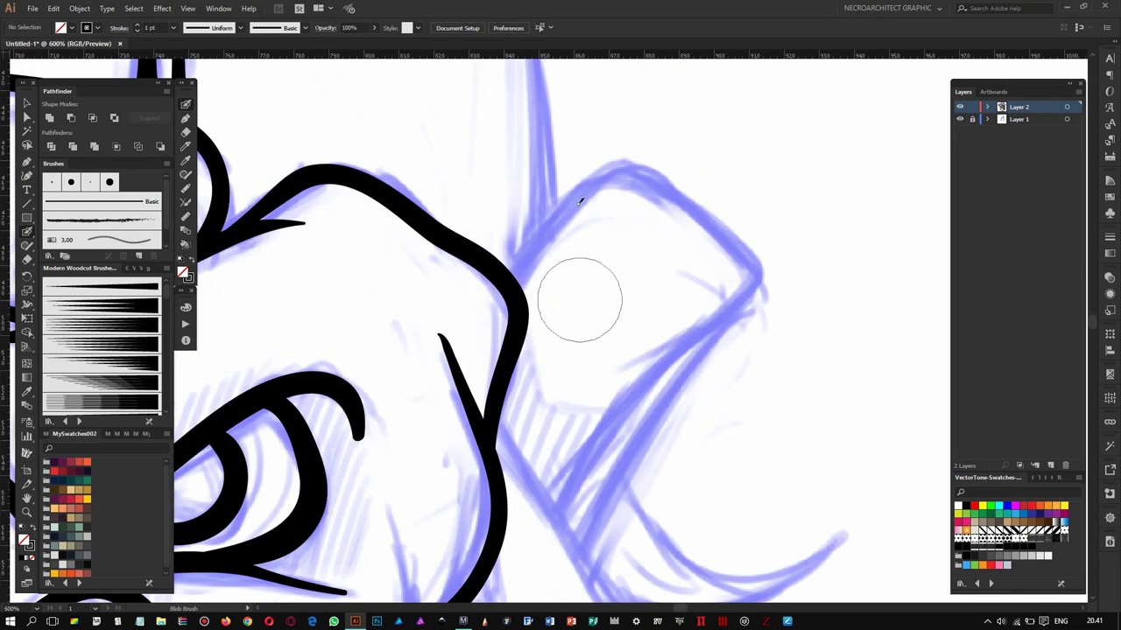
left_click_drag(495, 261, 536, 501)
left_click_drag(749, 264, 566, 536)
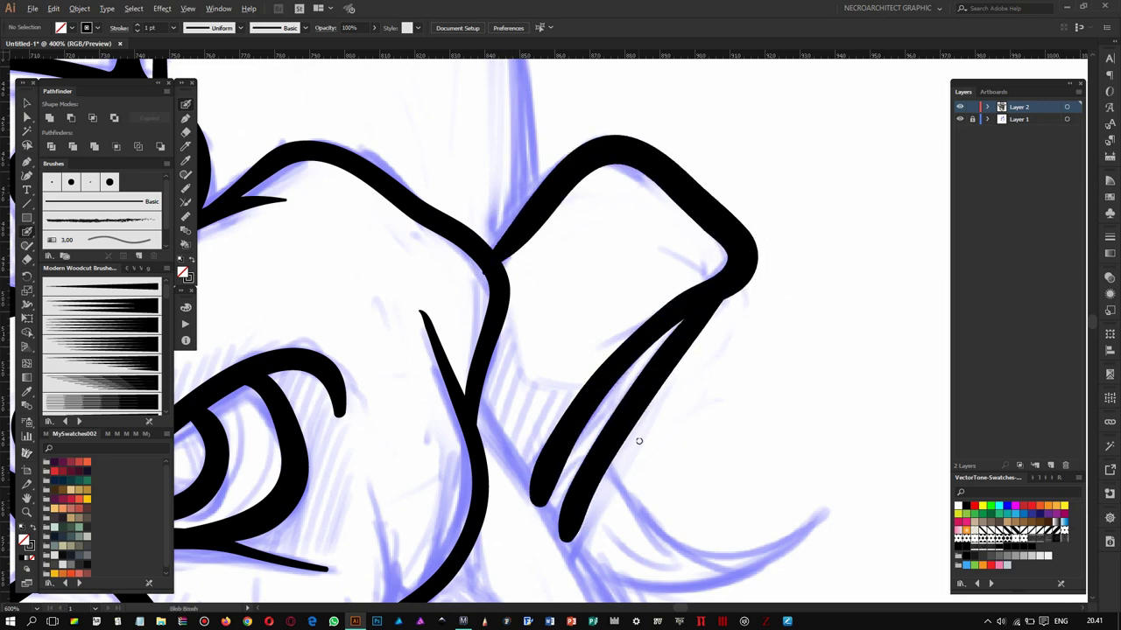
key("ctrl+minus")
key("ctrl+minus")
key("ctrl+minus")
key("ctrl+plus")
key("ctrl+plus")
key("ctrl+plus")
left_click_drag(678, 260, 611, 403)
- Thicken the right ear's inner lines and complete its lower curve and tip
scroll(672, 435, "down", 1)
left_click_drag(673, 435, 562, 263)
scroll(671, 367, "down", 1)
left_click_drag(613, 372, 700, 159)
mouse_move(653, 262)
left_mouse_down()
mouse_move(783, 295)
mouse_move(652, 337)
left_mouse_up()
key("ctrl+1")
scroll(536, 296, "up", 5)
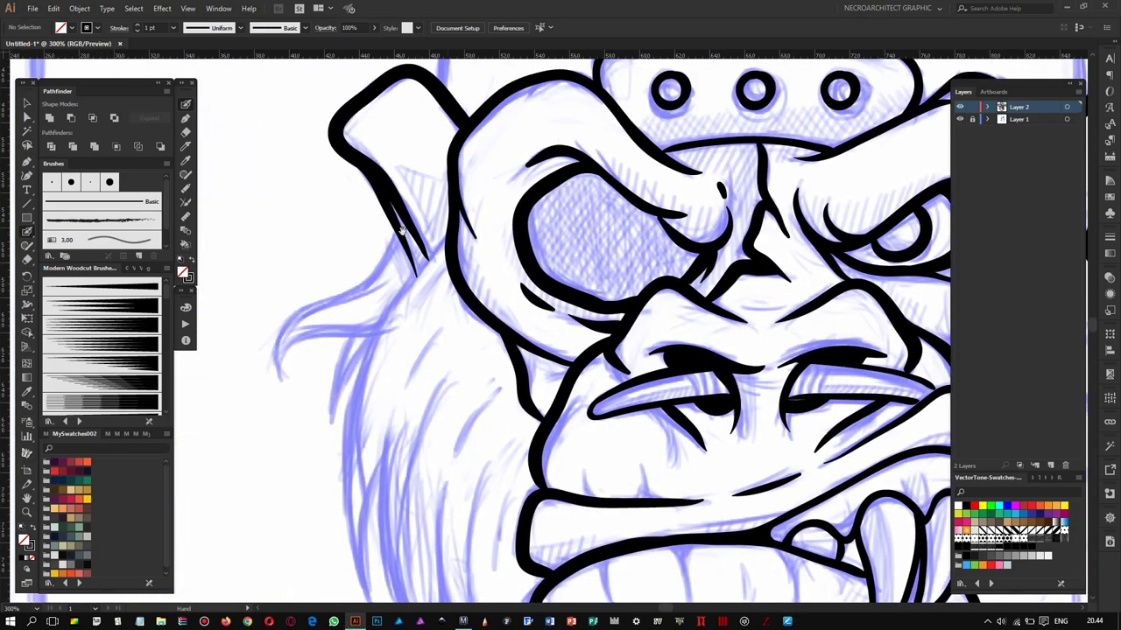
- Ink an inner line along the left ear edge and short hair strokes below the ear
left_click_drag(402, 231, 404, 235)
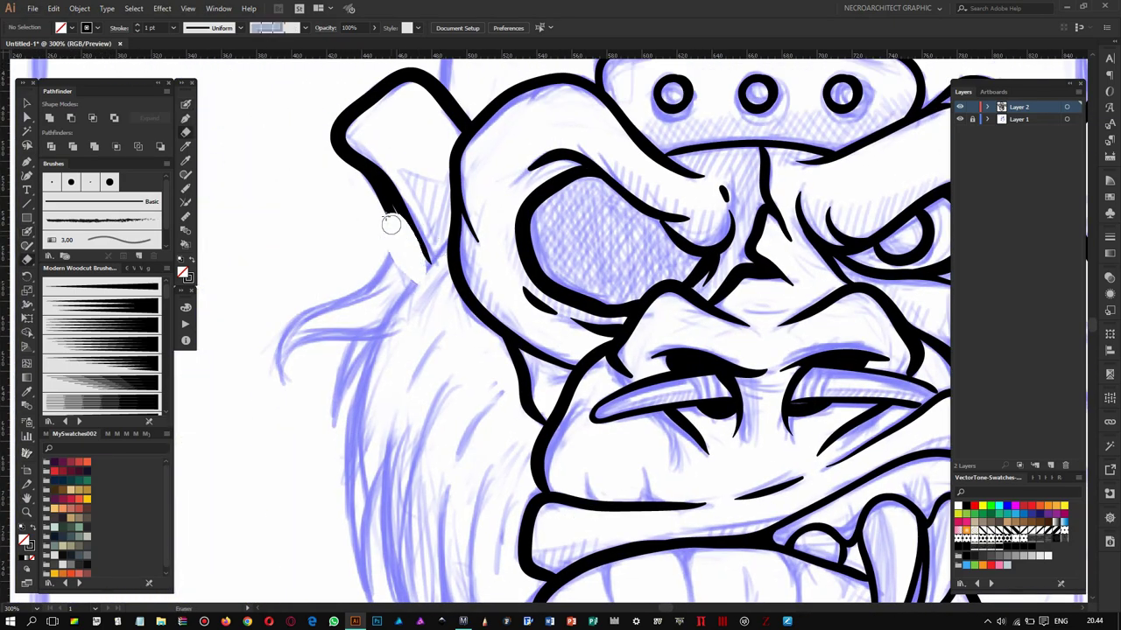
left_click_drag(350, 153, 415, 278)
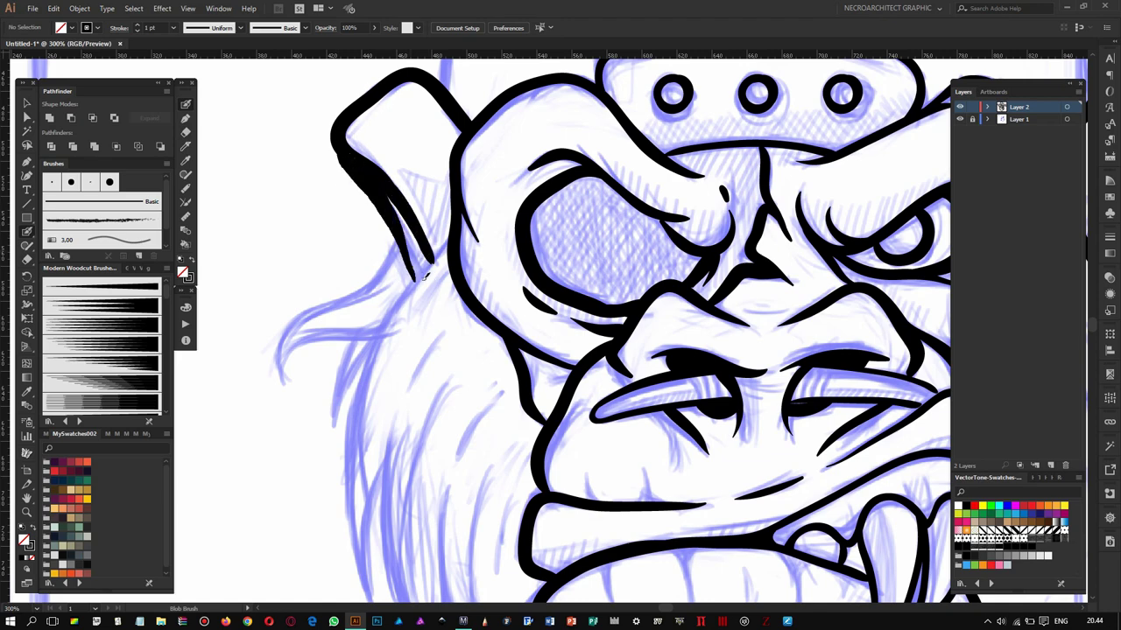
left_click_drag(374, 345, 360, 398)
left_click_drag(385, 331, 279, 381)
left_click_drag(421, 206, 324, 309)
left_click_drag(401, 294, 306, 342)
scroll(377, 315, "down", 1)
left_click_drag(352, 280, 325, 315)
scroll(381, 304, "down", 1)
left_click_drag(403, 205, 350, 495)
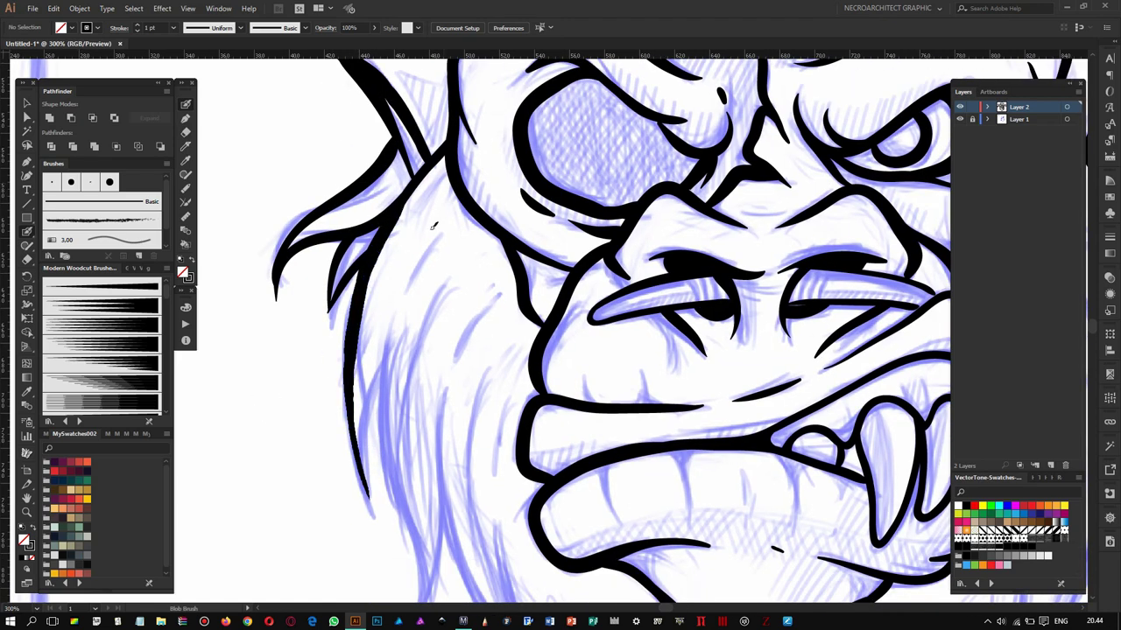
scroll(376, 307, "down", 1)
left_click_drag(385, 276, 359, 396)
- Add long fur strokes down the left side of the mane, undoing one misplaced stroke
left_click_drag(394, 233, 412, 536)
left_click_drag(433, 422, 398, 518)
scroll(441, 241, "down", 1)
scroll(440, 241, "down", 1)
left_click_drag(476, 193, 415, 449)
left_click_drag(438, 343, 427, 392)
left_click_drag(507, 400, 473, 557)
key("ctrl+minus")
key("ctrl+plus")
scroll(453, 324, "down", 1)
mouse_move(472, 354)
left_mouse_down()
mouse_move(350, 154)
mouse_move(443, 378)
left_mouse_up()
scroll(429, 201, "up", 1)
key("ctrl+z")
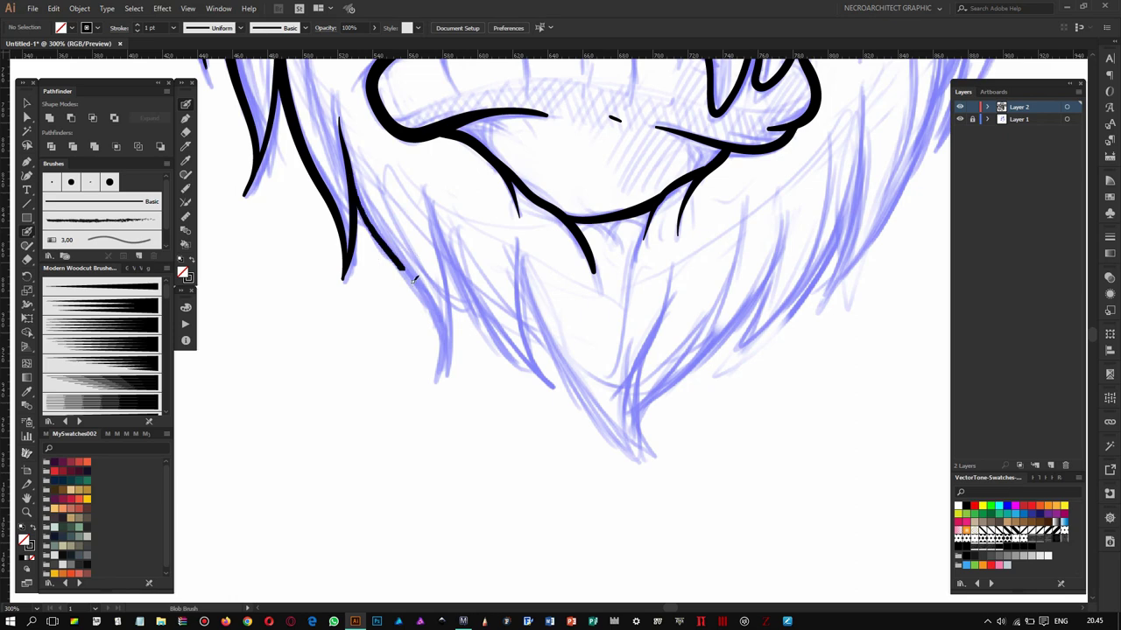
- Draw fur strokes under and beside the chin, thickening the right chin stroke
left_click_drag(424, 195, 442, 368)
mouse_move(447, 267)
left_mouse_down()
mouse_move(555, 386)
mouse_move(521, 243)
mouse_move(630, 447)
left_mouse_up()
mouse_move(632, 438)
left_mouse_down()
mouse_move(674, 277)
mouse_move(575, 303)
left_mouse_up()
mouse_move(650, 261)
left_mouse_down()
mouse_move(597, 388)
mouse_move(543, 447)
left_mouse_up()
mouse_move(612, 251)
left_mouse_down()
mouse_move(538, 362)
mouse_move(517, 429)
left_mouse_up()
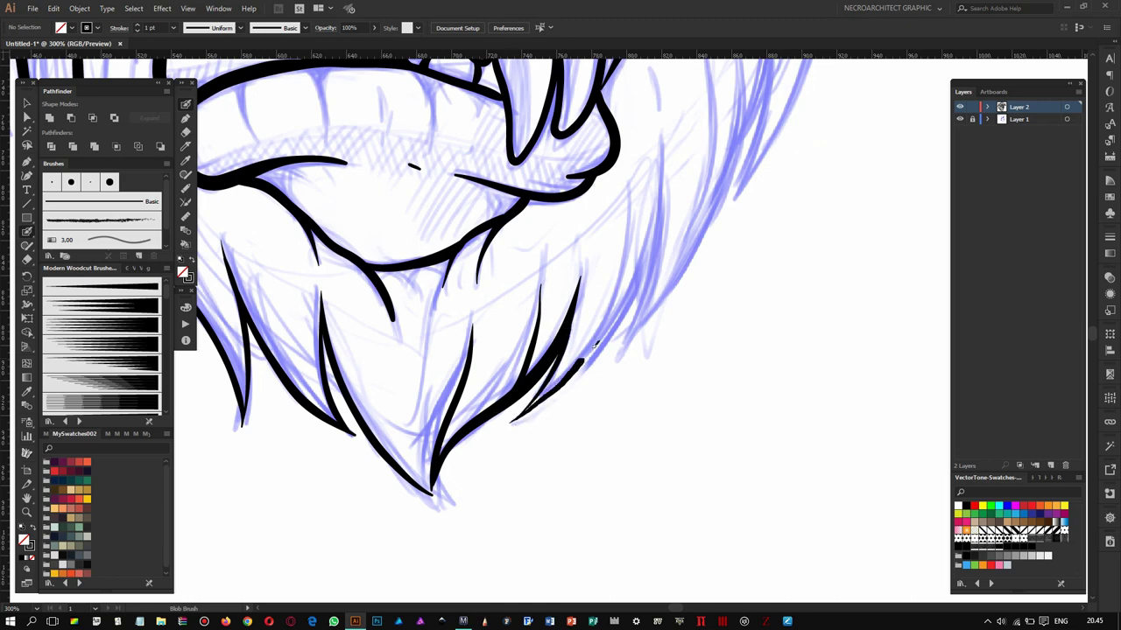
left_click_drag(568, 338, 511, 427)
mouse_move(570, 381)
left_mouse_down()
mouse_move(651, 197)
mouse_move(614, 271)
left_mouse_up()
mouse_move(566, 467)
left_mouse_down()
mouse_move(687, 287)
mouse_move(648, 250)
left_mouse_up()
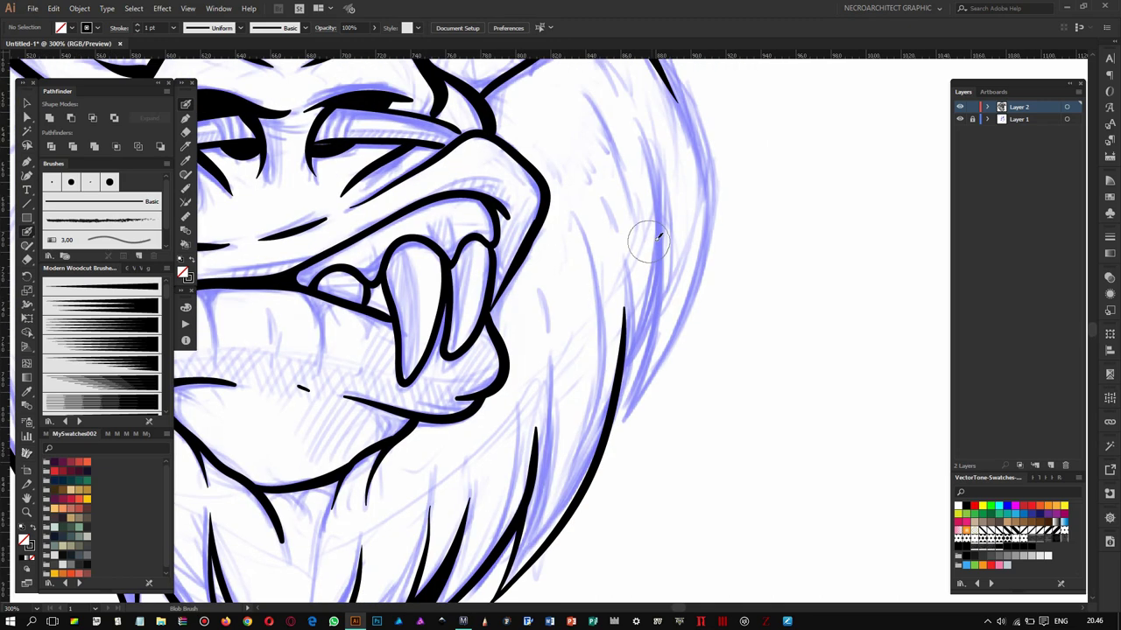
- Add short fur strokes along the mane's right edge, then view the whole artwork
mouse_move(658, 166)
left_mouse_down()
mouse_move(635, 421)
mouse_move(679, 227)
left_mouse_up()
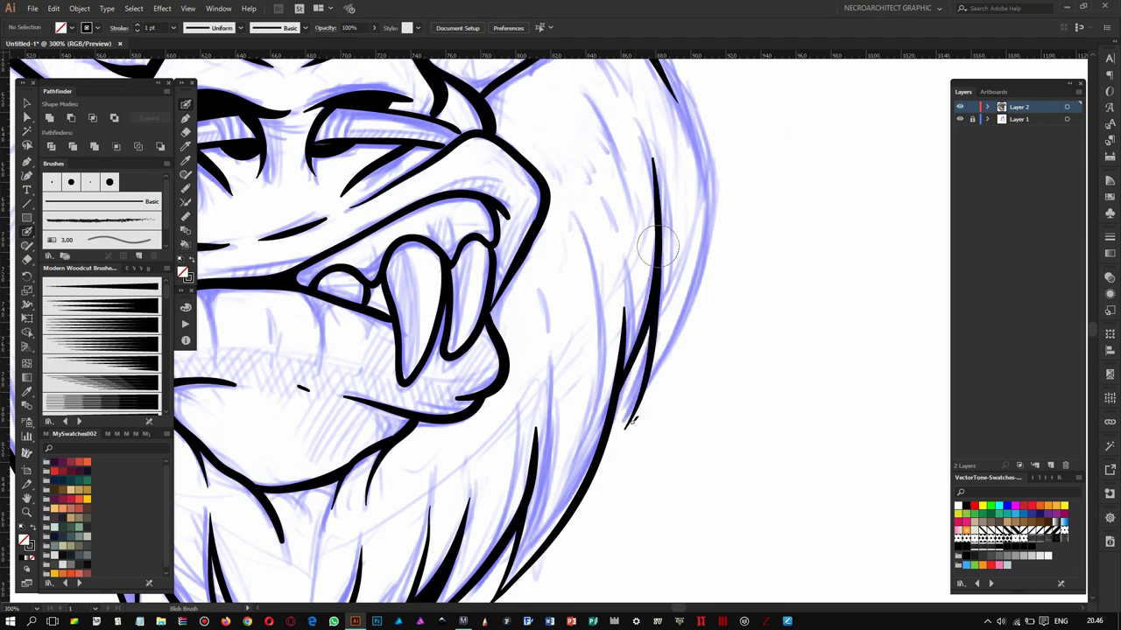
left_click_drag(727, 120, 705, 256)
left_click_drag(648, 204, 695, 366)
key("ctrl+0")
scroll(442, 418, "up", 3)
scroll(442, 417, "up", 3)
- Ink the cap's outline up over its top, undoing a stray top-right stroke
left_click_drag(443, 418, 418, 546)
mouse_move(340, 595)
left_mouse_down()
mouse_move(368, 357)
mouse_move(700, 175)
left_mouse_up()
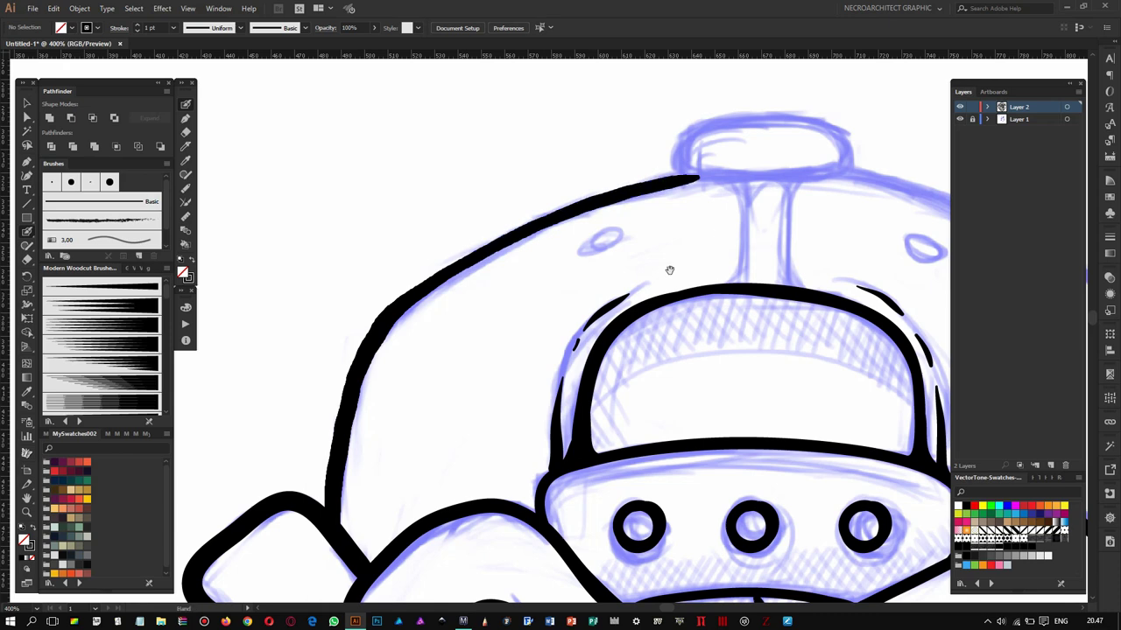
scroll(707, 233, "down", 1)
mouse_move(591, 136)
left_mouse_down()
mouse_move(661, 153)
mouse_move(839, 337)
left_mouse_up()
key("ctrl+z")
key("ctrl+z")
- Ink the cap's right side and top edge, then paint the left eye socket black
mouse_move(848, 432)
left_mouse_down()
mouse_move(810, 240)
mouse_move(691, 167)
left_mouse_up()
left_click_drag(462, 147, 657, 151)
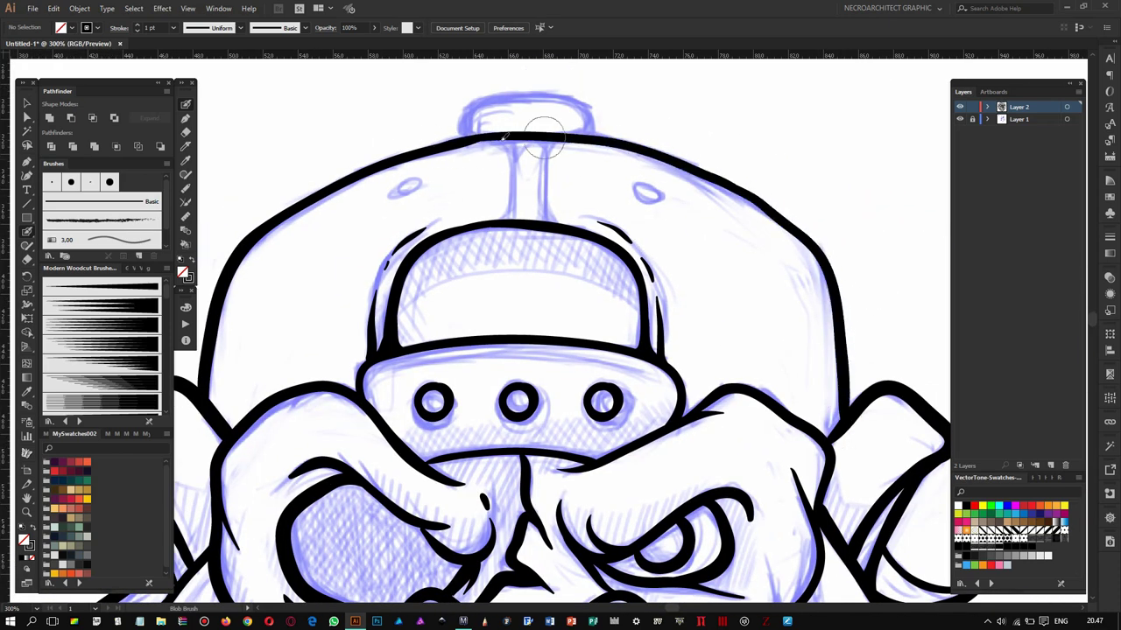
left_click_drag(411, 499, 478, 243)
mouse_move(398, 226)
left_mouse_down()
mouse_move(438, 341)
mouse_move(525, 302)
mouse_move(455, 245)
left_mouse_up()
- Deselect the black eye shape and erase a white crescent inside it
key("a")
key("ctrl+shift+a")
key("shift+b")
scroll(402, 267, "down", 1)
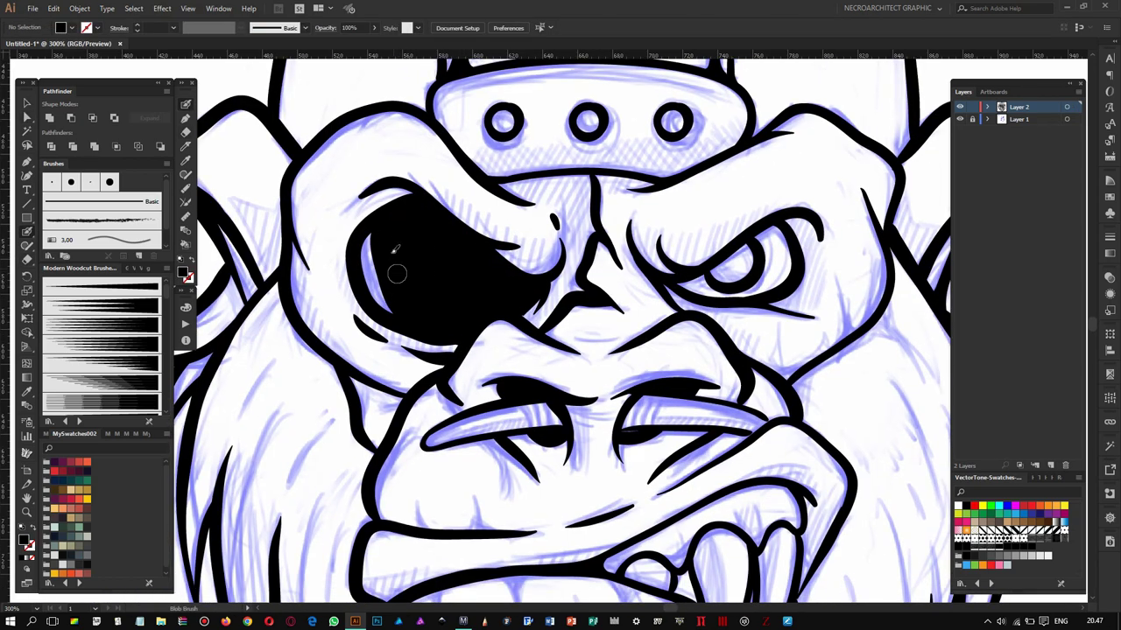
key("shift+e")
left_click_drag(381, 230, 412, 324)
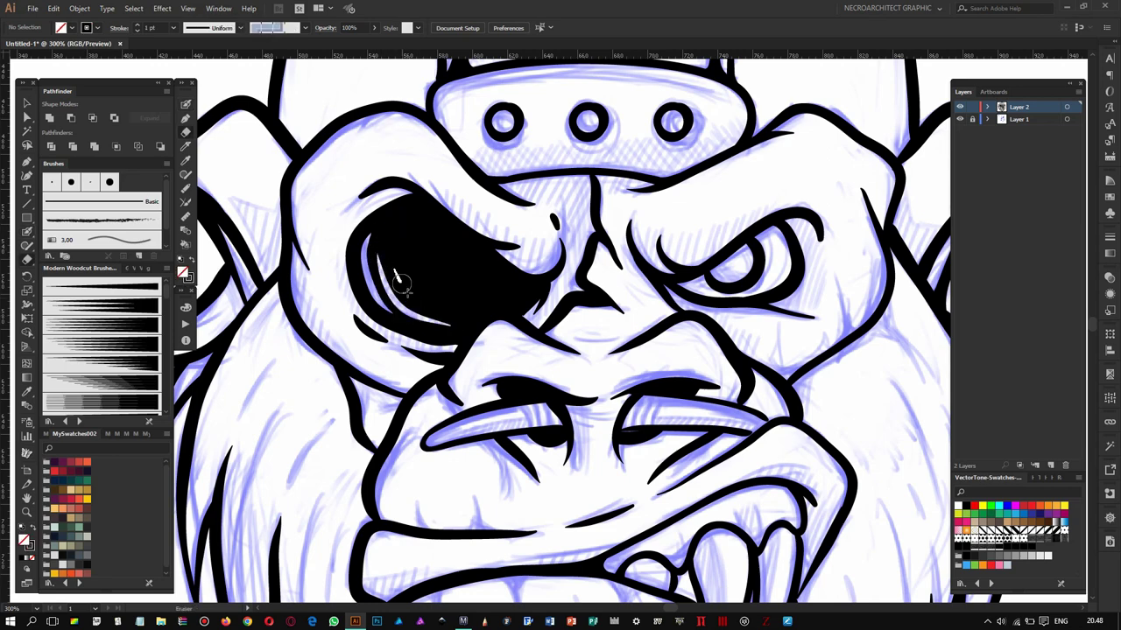
- Erase a white diagonal highlight streak through the black eye socket
scroll(519, 255, "down", 3)
scroll(519, 255, "up", 1)
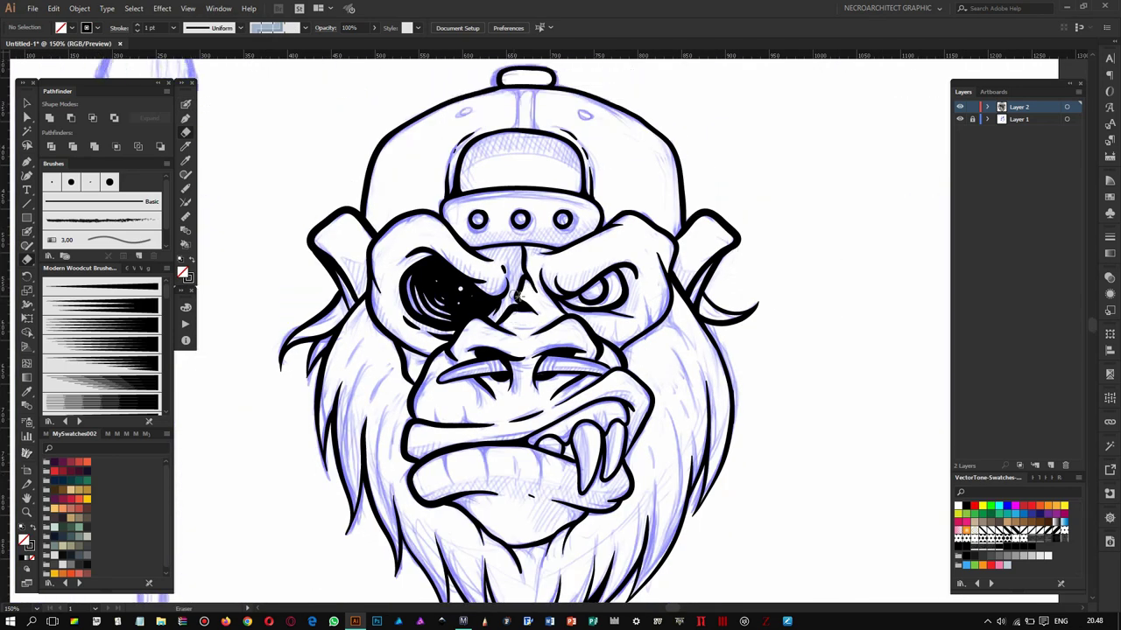
scroll(526, 272, "up", 2)
scroll(537, 287, "up", 1)
scroll(536, 289, "down", 2)
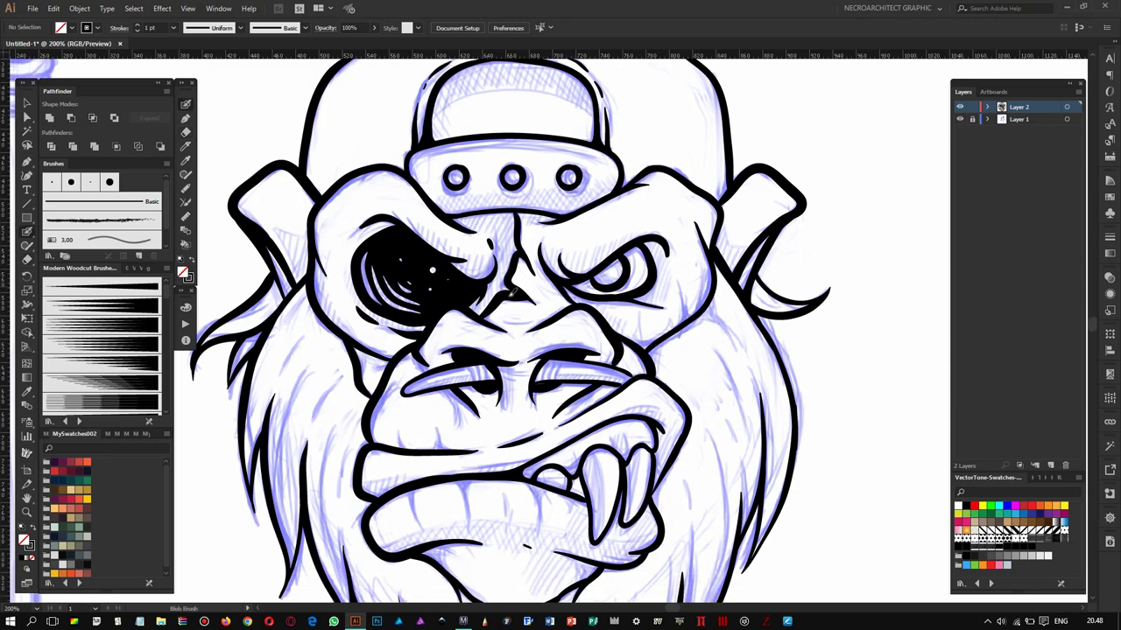
scroll(526, 271, "down", 2)
scroll(473, 226, "up", 2)
left_click_drag(457, 220, 495, 264)
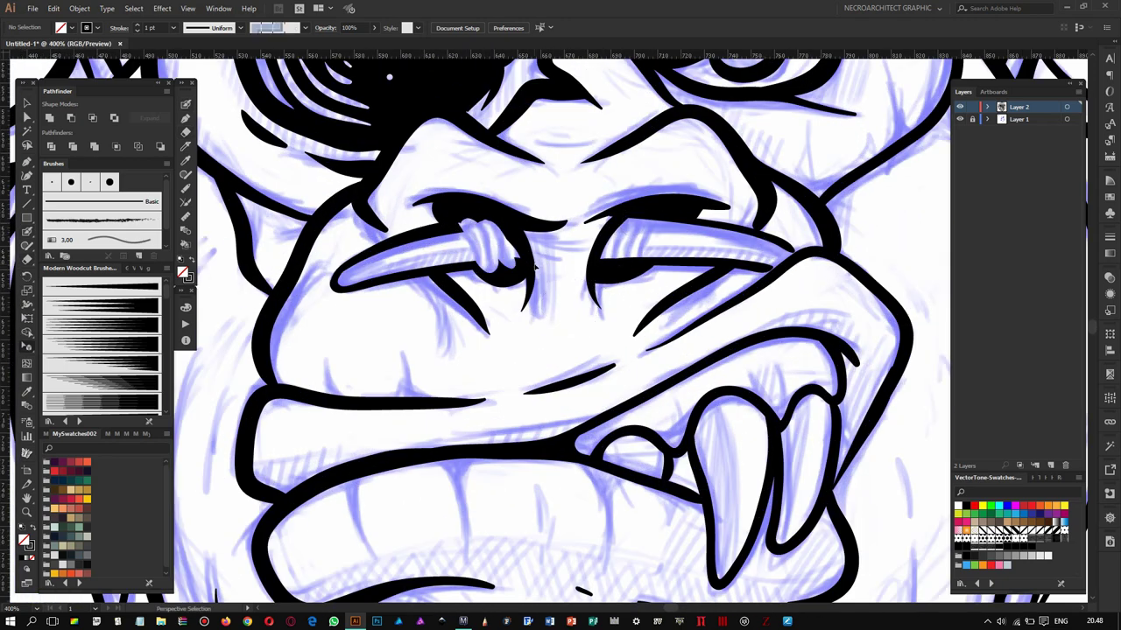
- Ink the left nostril shape, alternating Blob Brush and Eraser to carve highlights
key("shift+b")
left_click_drag(466, 223, 481, 260)
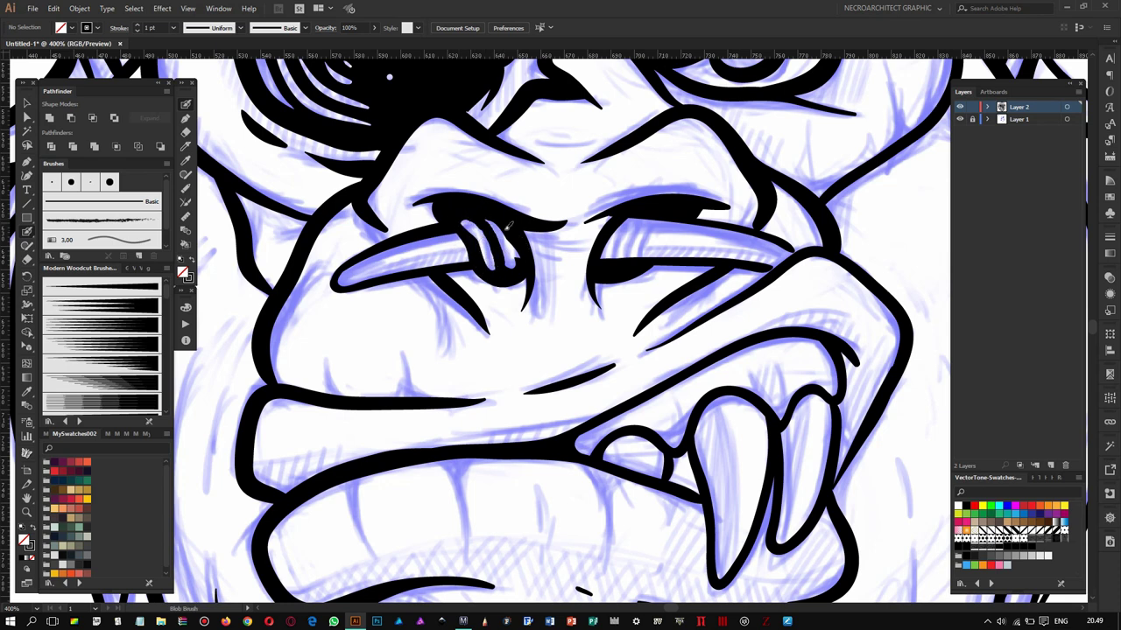
key("shift+e")
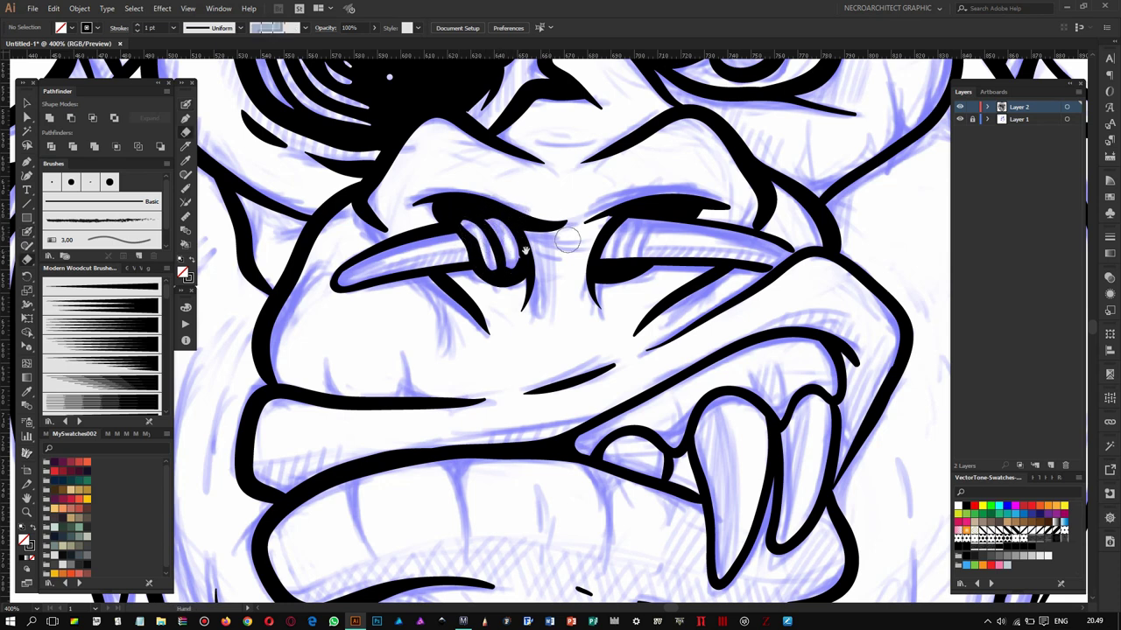
key("shift+b")
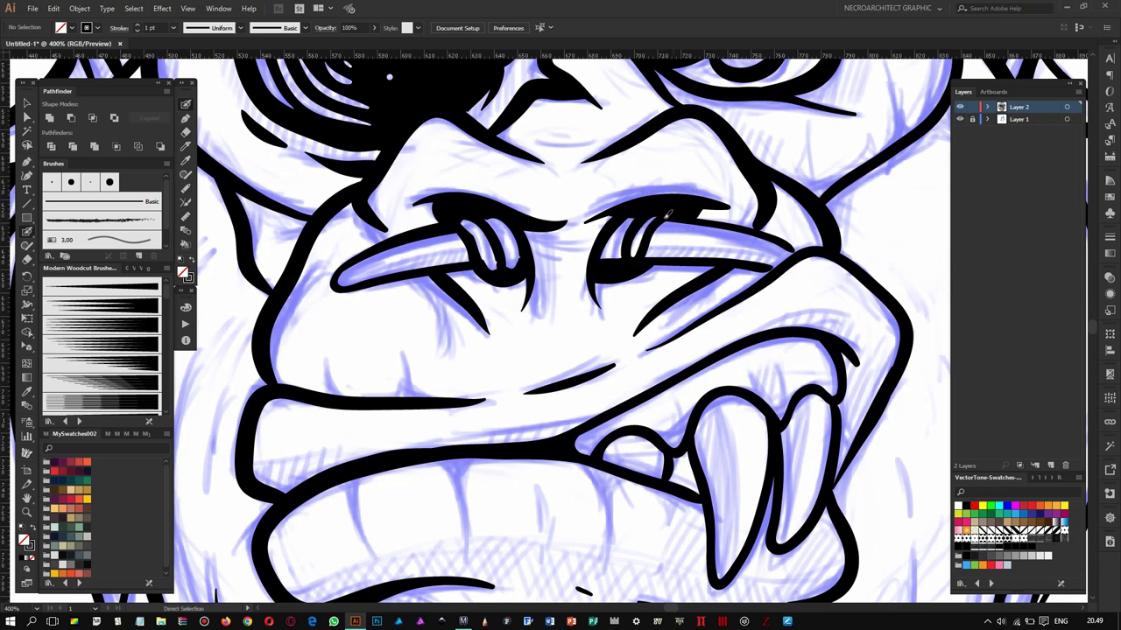
key("shift+e")
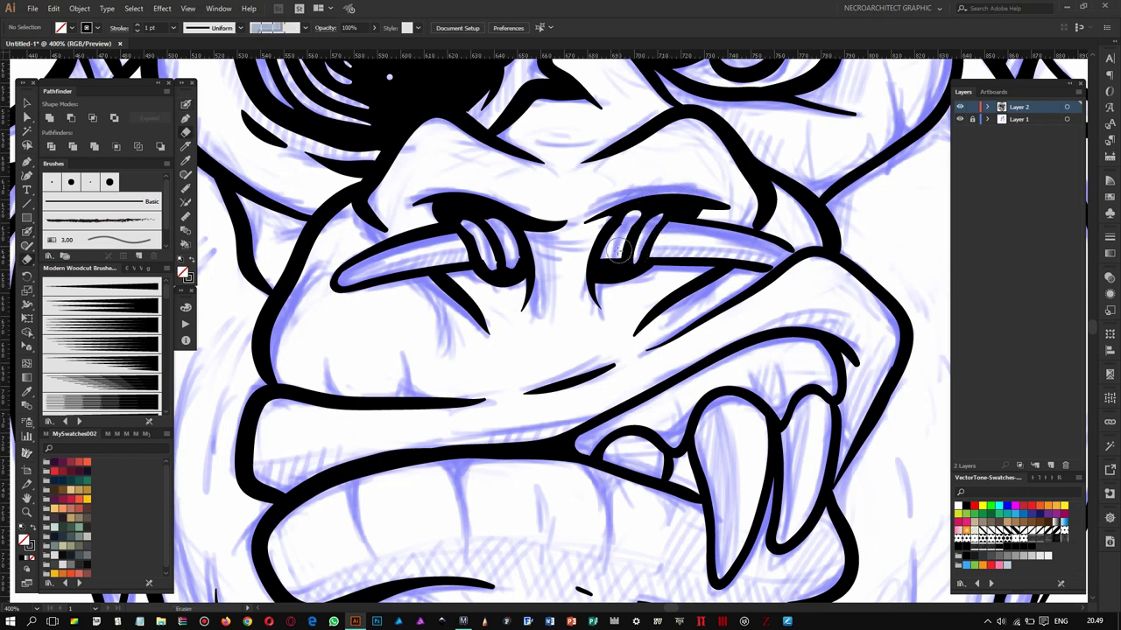
key("shift+b")
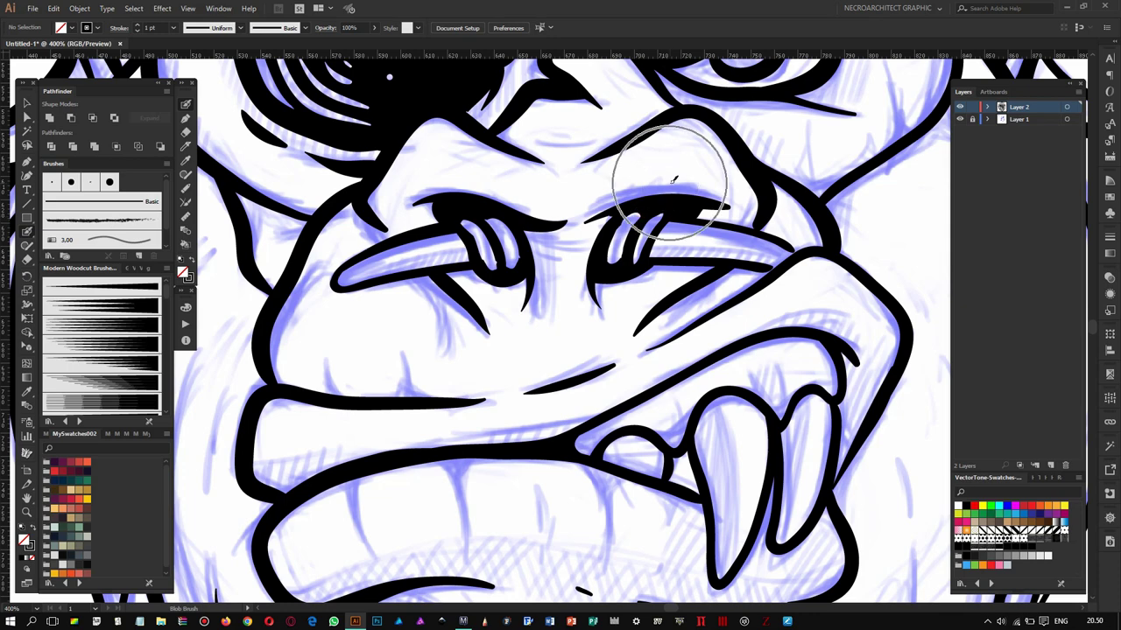
- Lengthen a short stroke into a thin curve and thicken the right eye's lid and outer arc
scroll(673, 179, "down", 4)
scroll(425, 221, "up", 4)
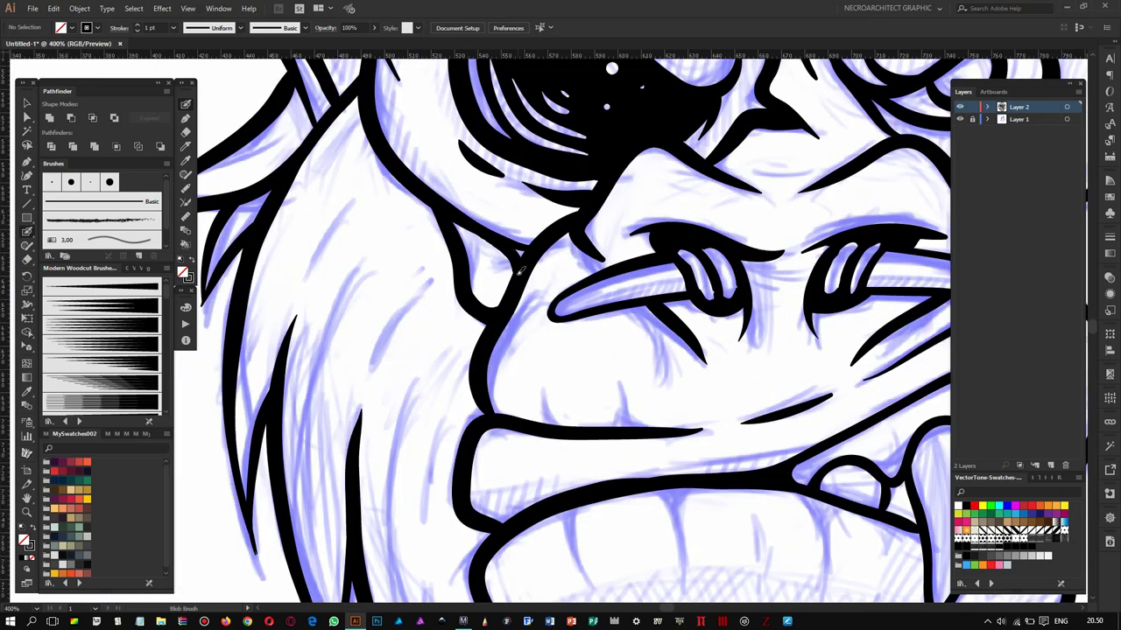
left_click_drag(466, 200, 550, 216)
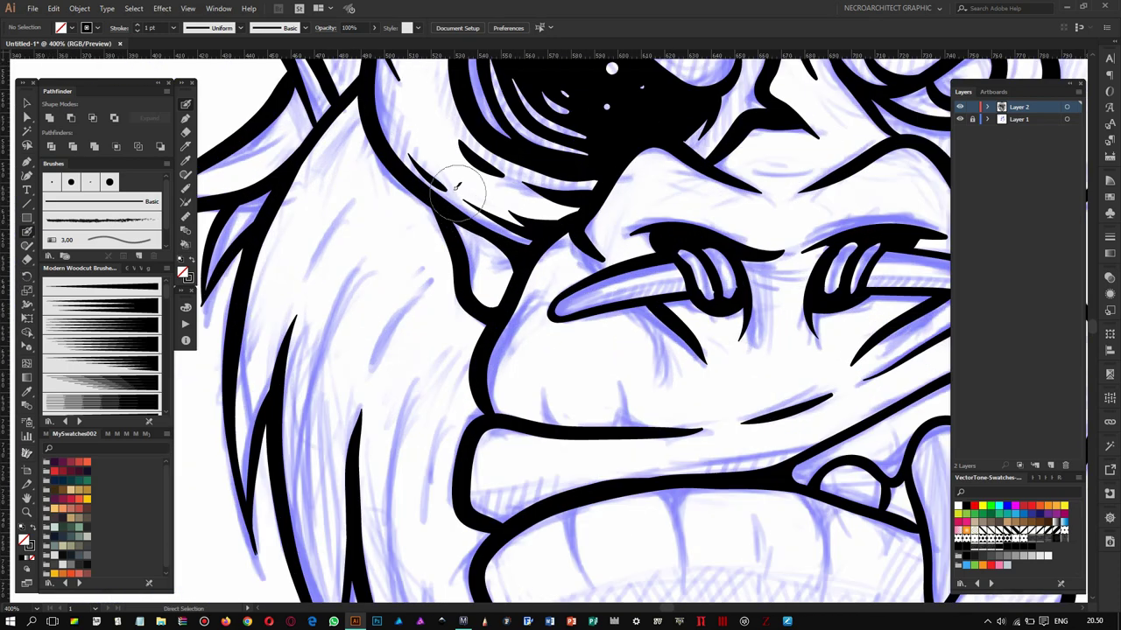
scroll(454, 196, "down", 4)
scroll(666, 253, "up", 4)
left_click_drag(682, 271, 481, 263)
left_click_drag(672, 173, 655, 220)
scroll(657, 223, "down", 4)
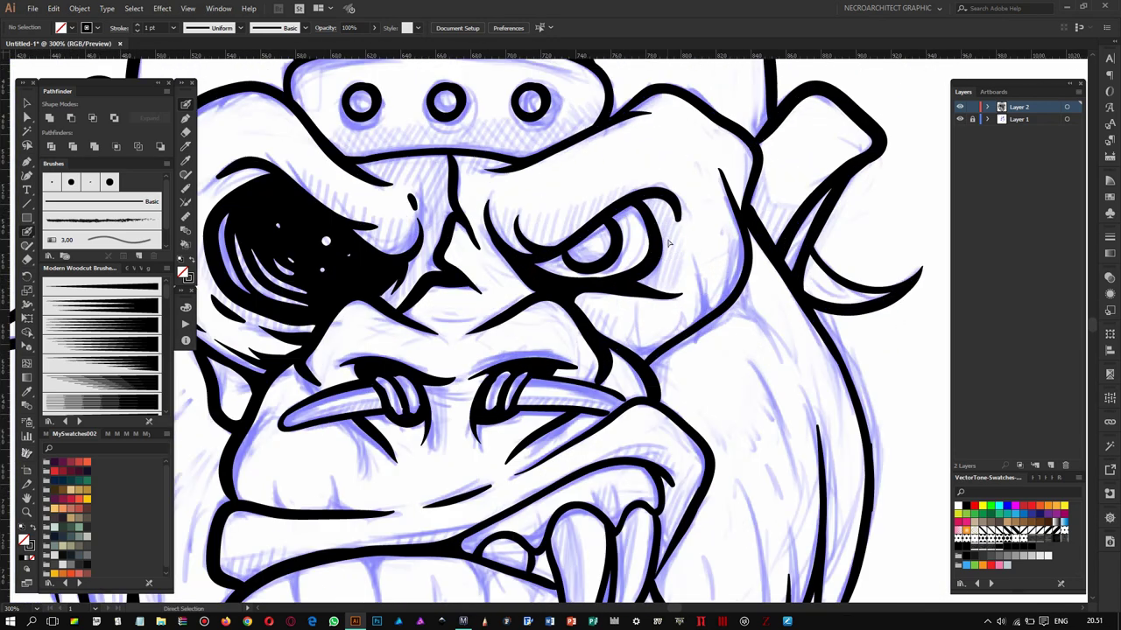
- Add a short stroke by the right cheek line and a thin line inside the left fang
scroll(672, 250, "up", 4)
scroll(676, 253, "down", 3)
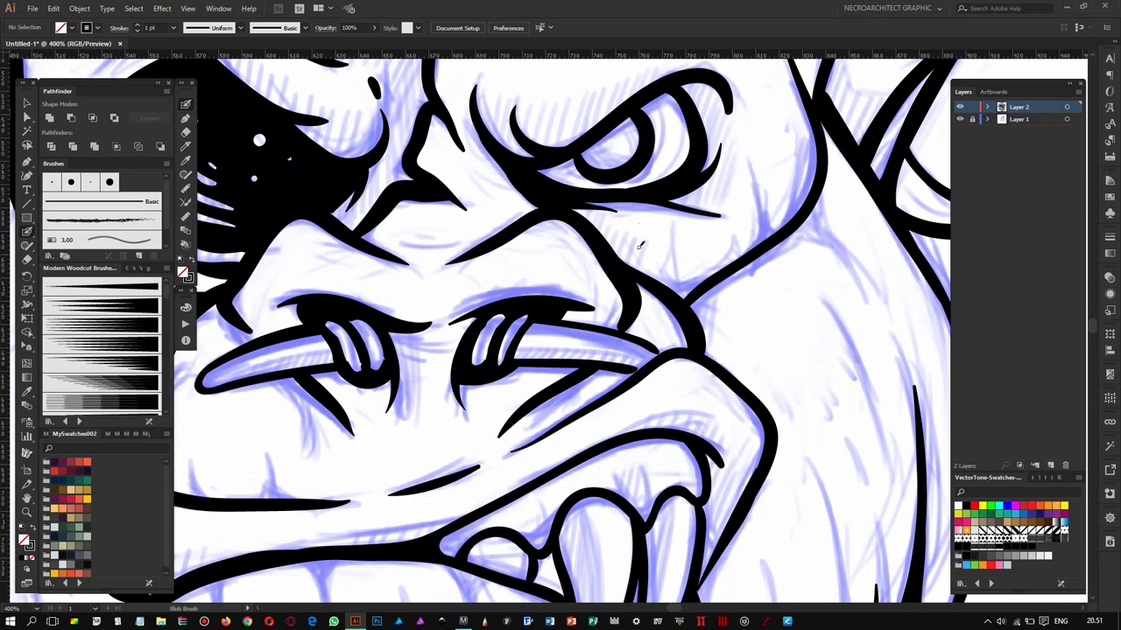
left_click_drag(703, 282, 783, 210)
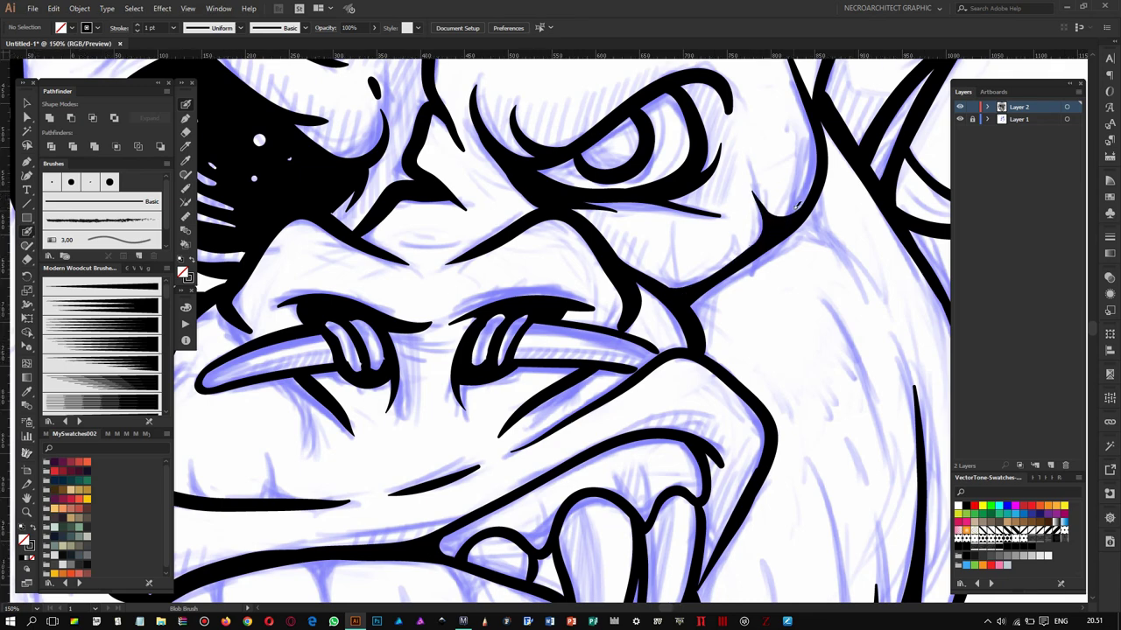
scroll(536, 316, "down", 2)
scroll(536, 315, "down", 1)
scroll(683, 342, "up", 1)
scroll(683, 341, "up", 1)
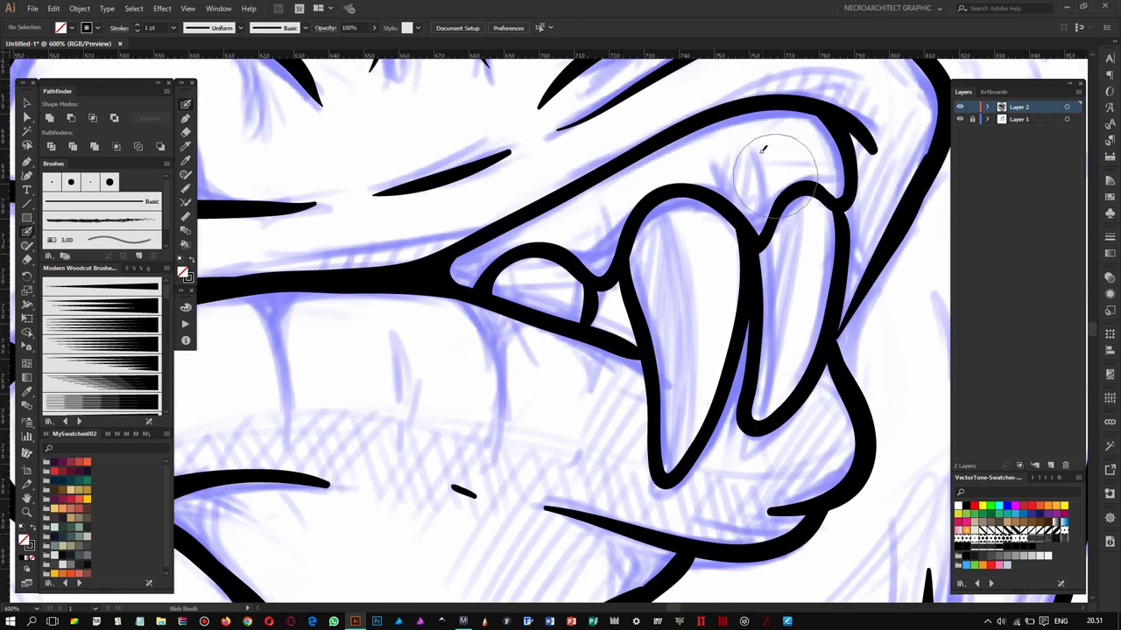
left_click_drag(681, 326, 673, 411)
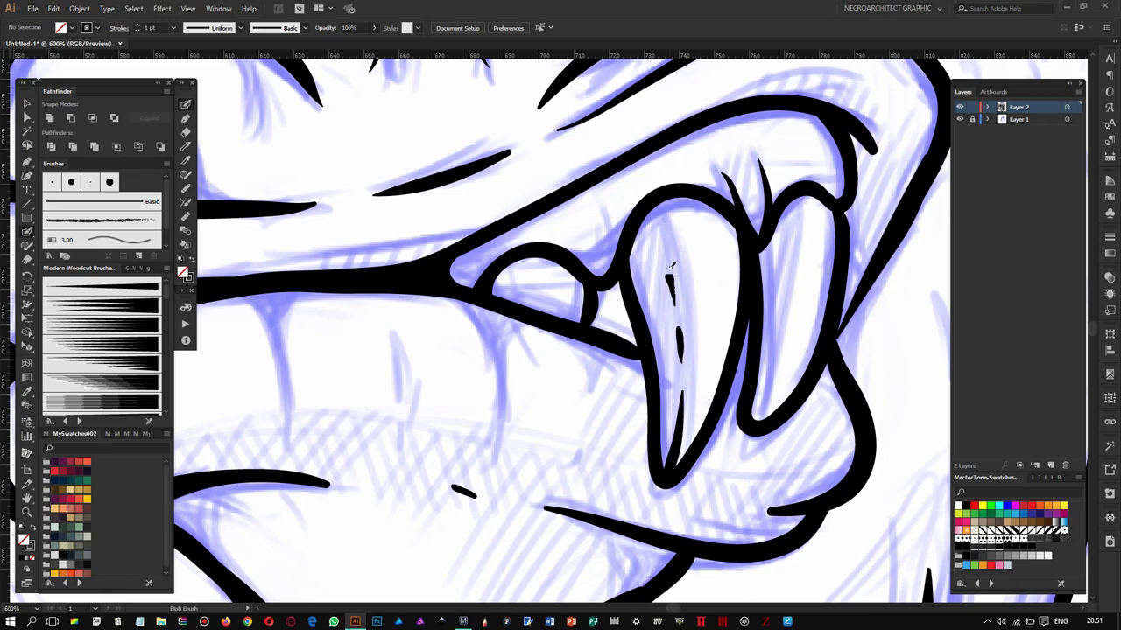
scroll(682, 268, "down", 1)
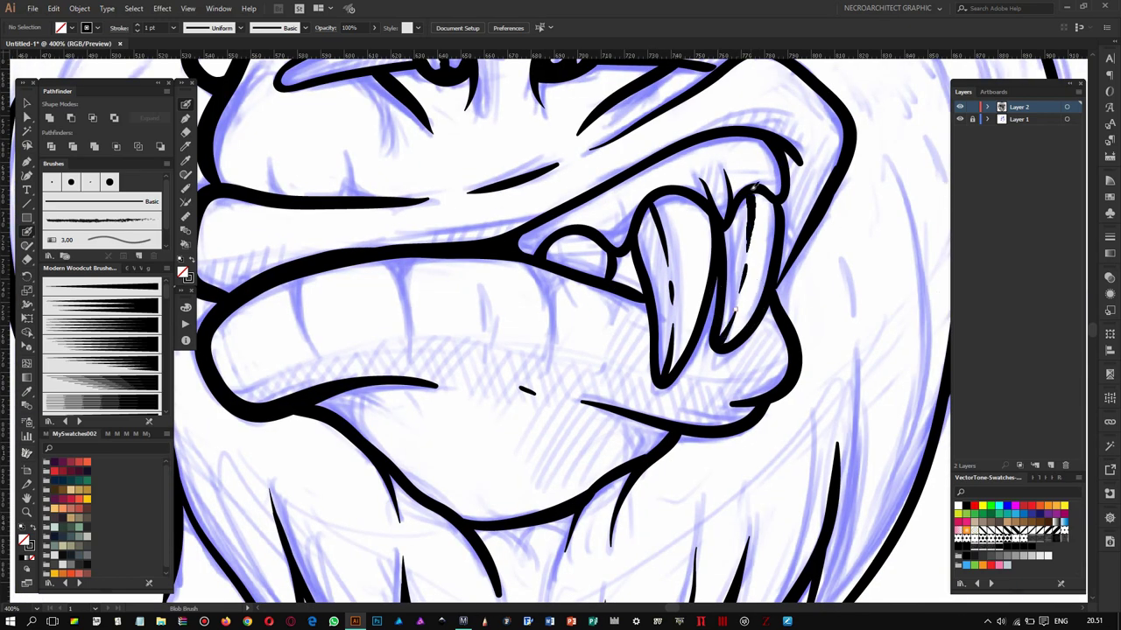
scroll(735, 310, "down", 3)
scroll(560, 332, "up", 2)
scroll(491, 333, "up", 2)
scroll(412, 332, "up", 3)
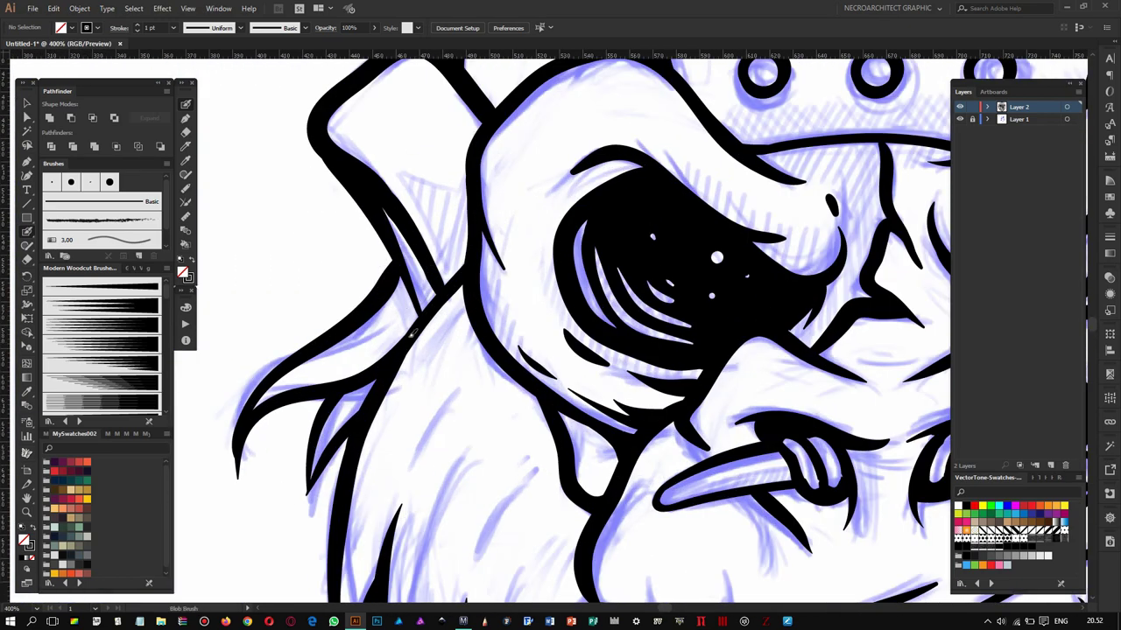
- Draw tapered hatching strokes beside the left brow and thicken the cap band's left edge
left_click_drag(447, 261, 428, 210)
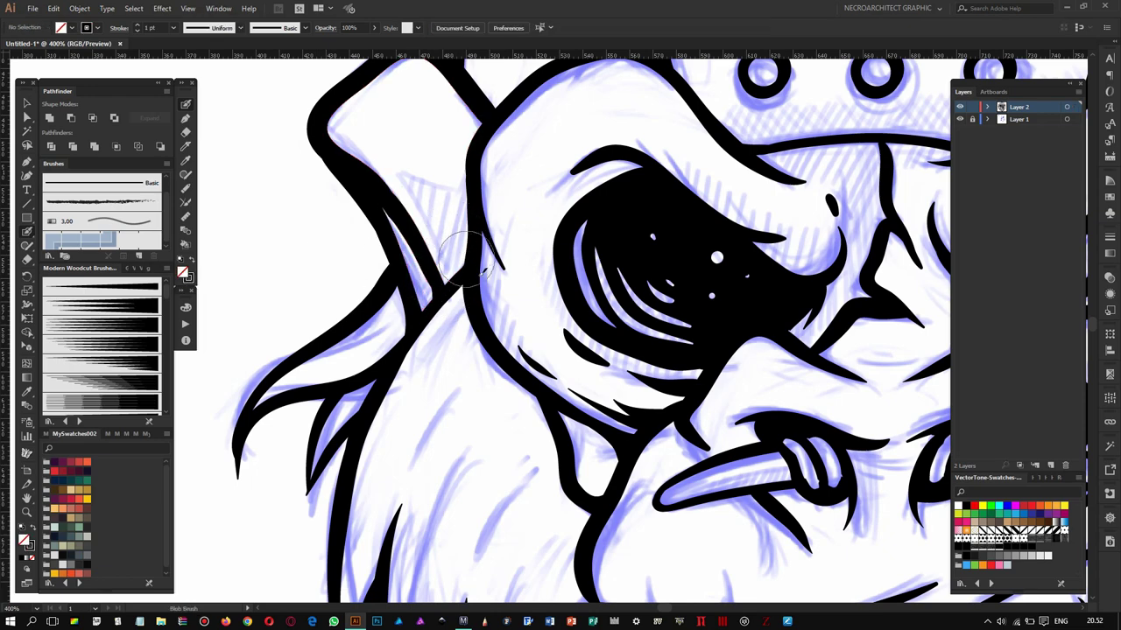
mouse_move(390, 168)
left_mouse_down()
mouse_move(453, 269)
mouse_move(457, 261)
left_mouse_up()
left_click_drag(425, 184, 465, 244)
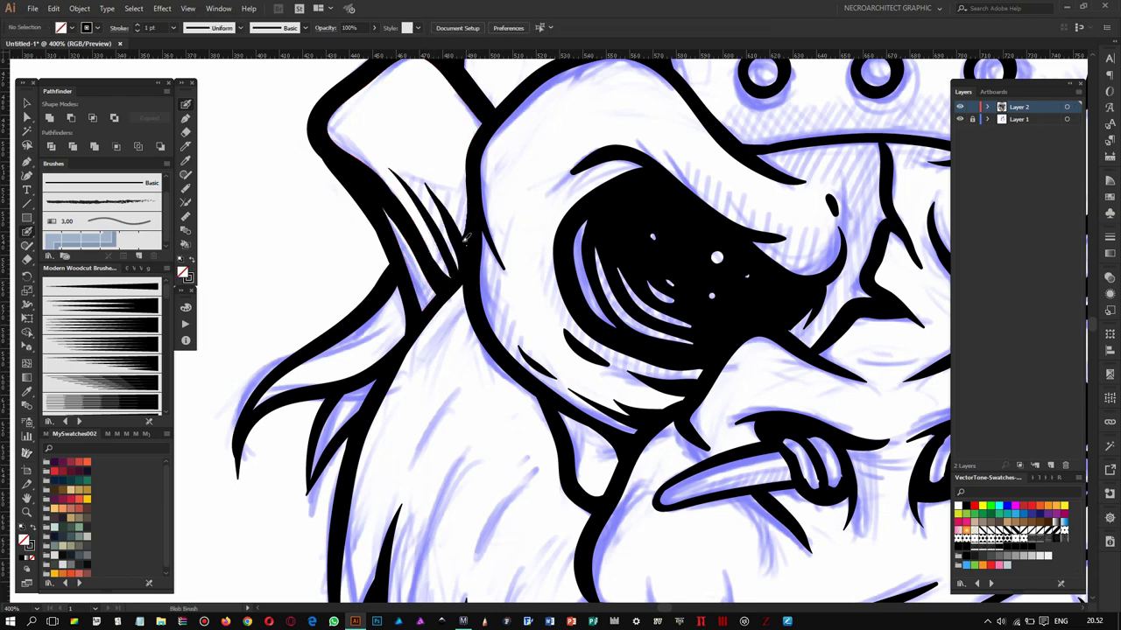
scroll(450, 268, "down", 3)
scroll(350, 281, "up", 1)
scroll(332, 271, "up", 3)
scroll(310, 263, "up", 2)
left_click_drag(282, 219, 269, 252)
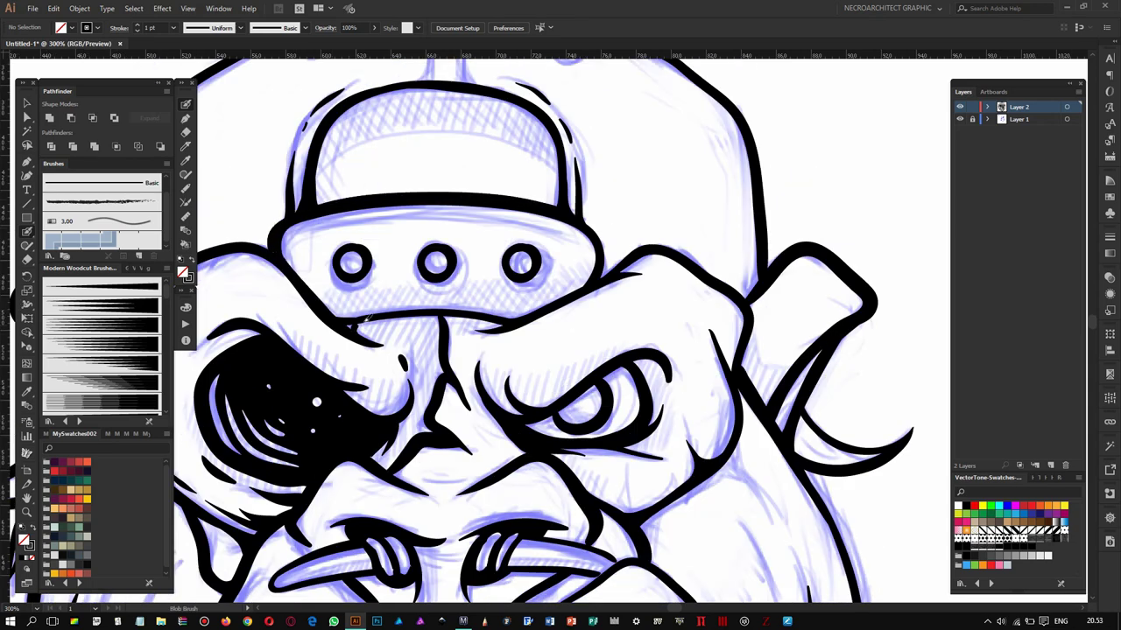
- Add strokes under and along the cap band, thickening the cap rings' lower edges with inner marks
mouse_move(483, 318)
left_mouse_down()
mouse_move(531, 287)
mouse_move(515, 268)
left_mouse_up()
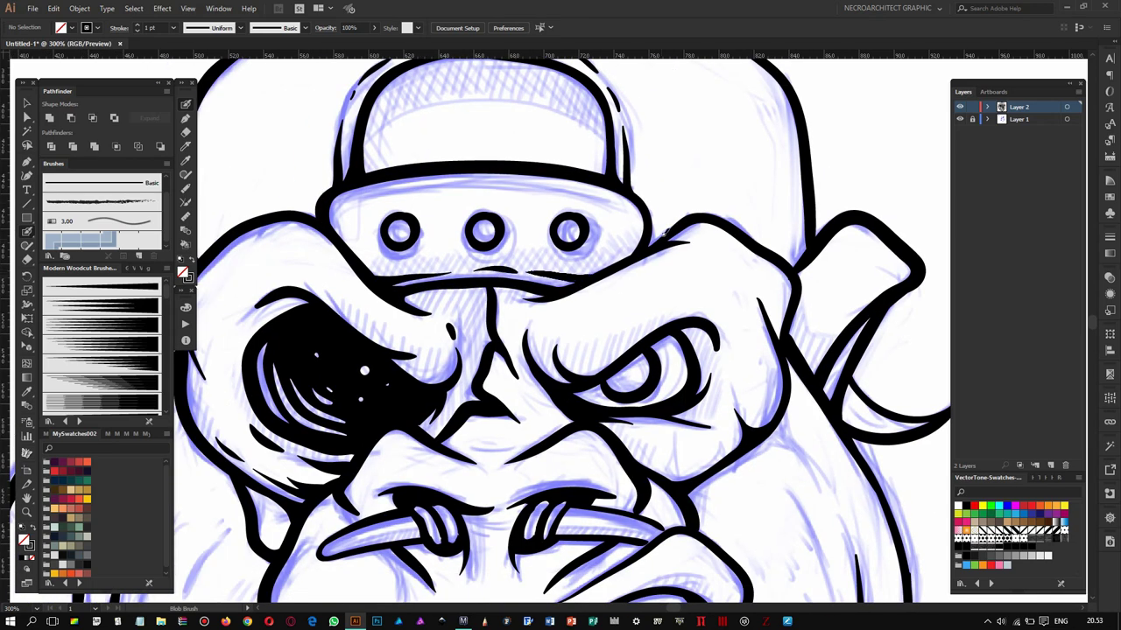
left_click_drag(366, 194, 485, 185)
scroll(486, 189, "down", 3)
scroll(490, 228, "up", 4)
left_click_drag(377, 254, 427, 242)
mouse_move(604, 256)
left_mouse_down()
mouse_move(655, 234)
mouse_move(658, 259)
left_mouse_up()
left_click_drag(498, 230, 505, 226)
scroll(495, 196, "down", 3)
scroll(525, 219, "up", 2)
scroll(531, 227, "up", 2)
- Add tapered seam strokes along the top of the cap crown
left_click_drag(534, 209, 538, 254)
left_click_drag(578, 153, 576, 254)
scroll(540, 198, "down", 2)
scroll(456, 175, "down", 1)
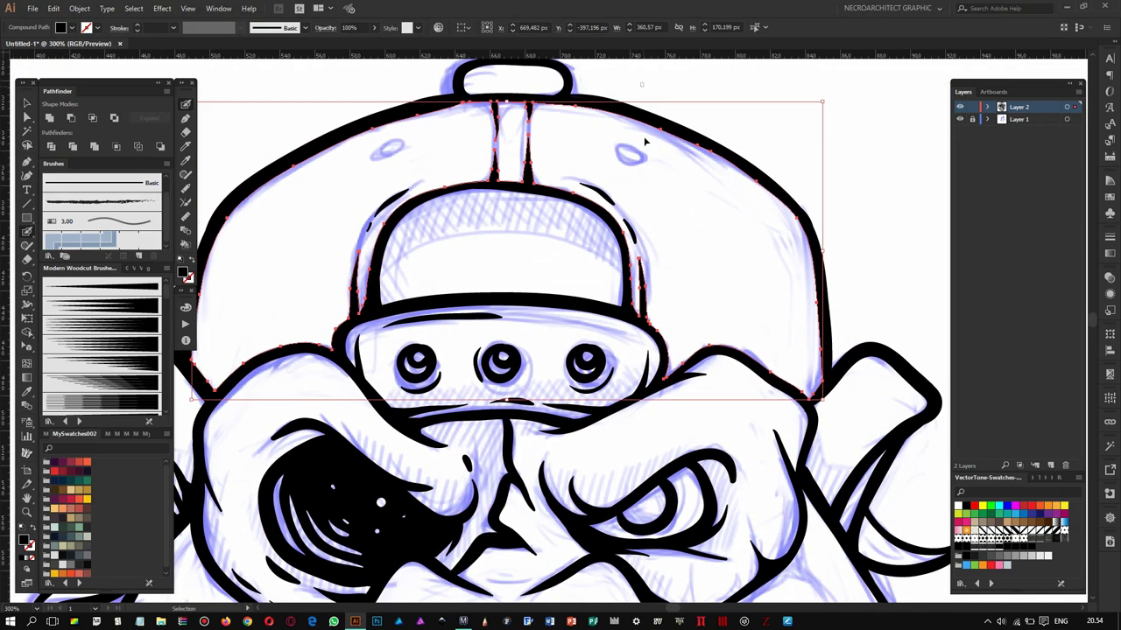
- Draw a tapered stroke beside the cap, then undo it as a stray mark by the ear
left_click_drag(740, 180, 596, 149)
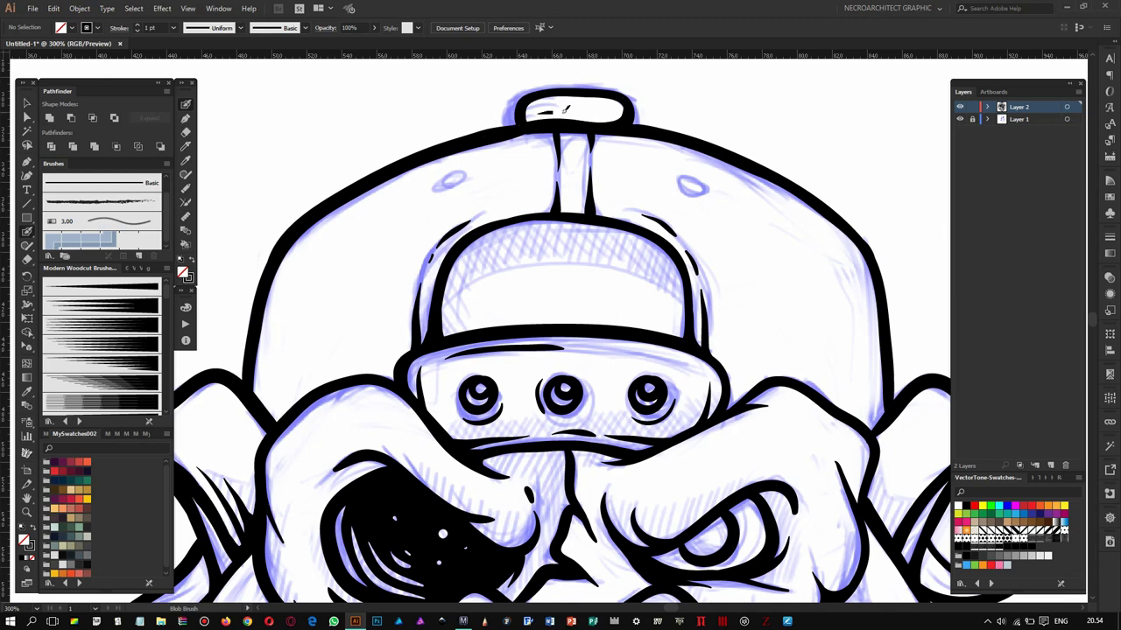
left_click_drag(274, 416, 445, 232)
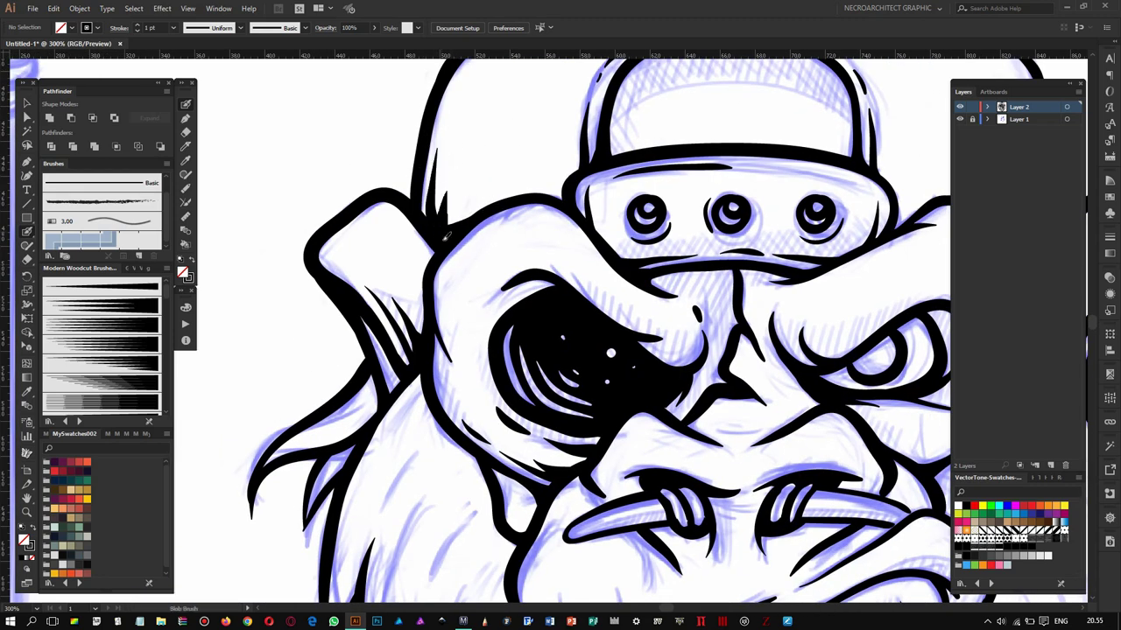
scroll(615, 186, "right", 5)
mouse_move(755, 171)
left_mouse_down()
mouse_move(771, 229)
mouse_move(814, 278)
left_mouse_up()
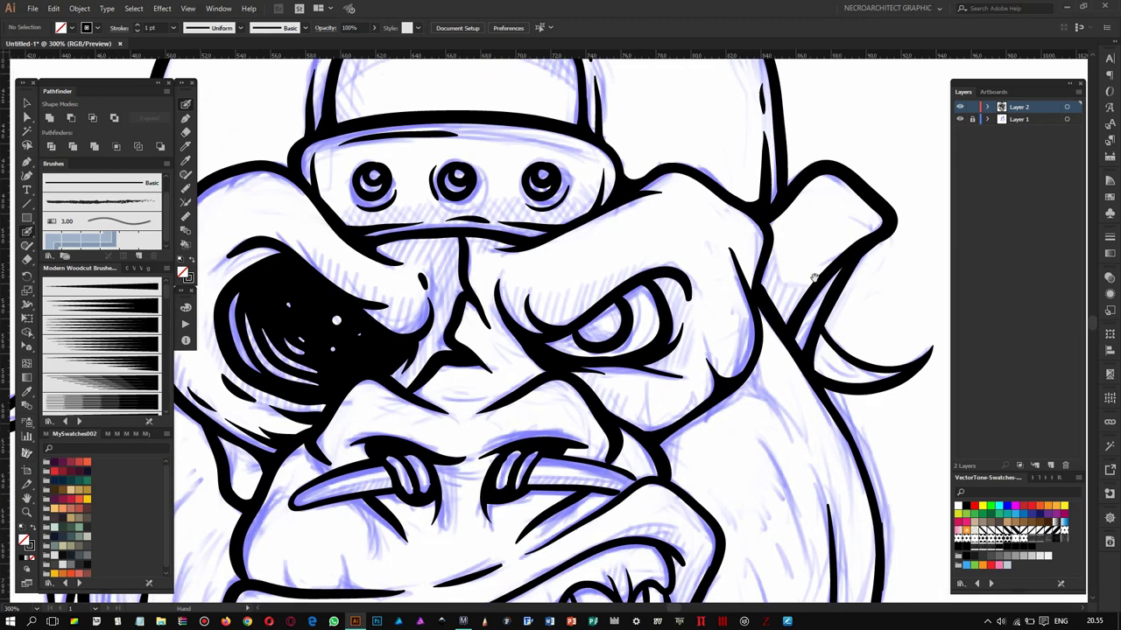
key("ctrl+z")
- Hatch inside the right ear and strengthen the line along the nostril bar
mouse_move(770, 267)
left_mouse_down()
mouse_move(814, 210)
mouse_move(812, 225)
left_mouse_up()
scroll(767, 300, "down", 5)
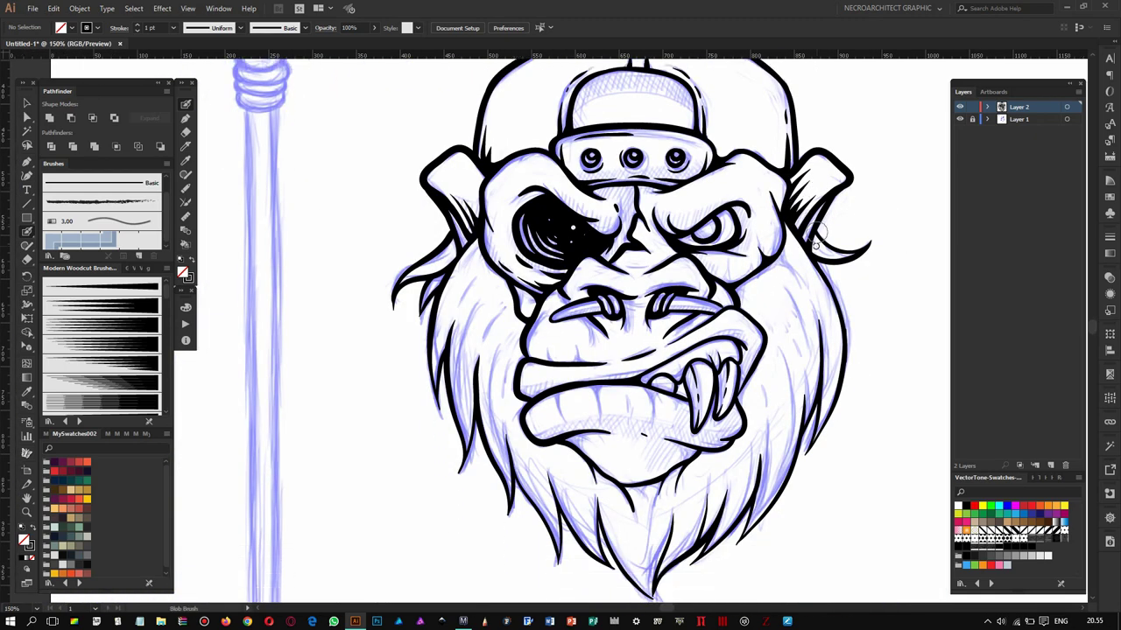
scroll(612, 306, "up", 2)
scroll(552, 307, "up", 4)
scroll(692, 250, "right", 2)
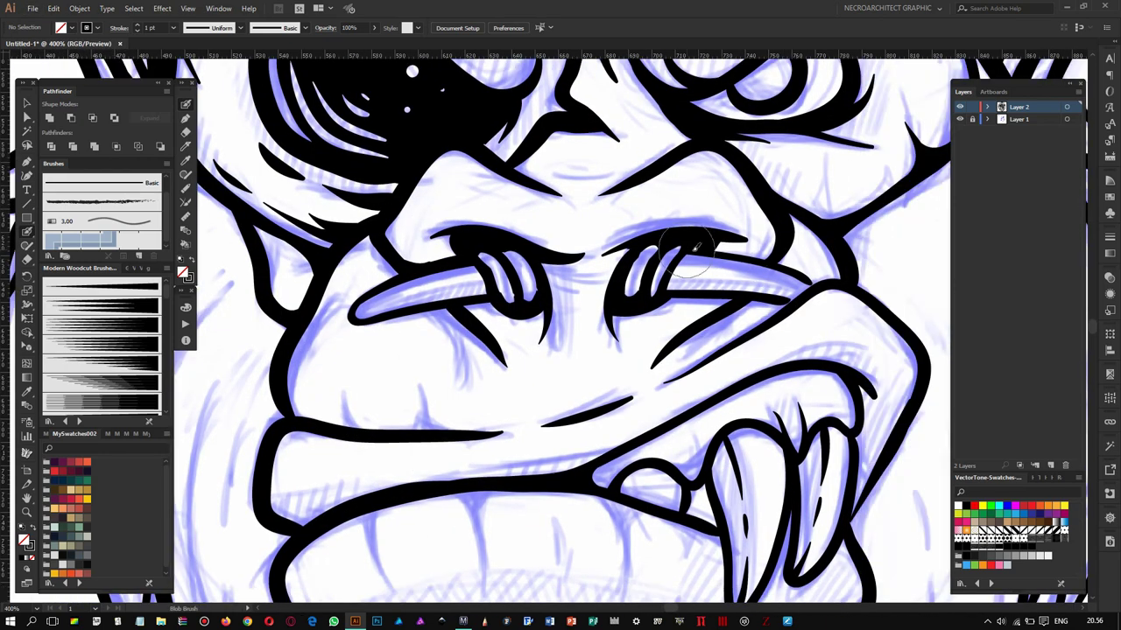
left_click_drag(350, 319, 499, 302)
scroll(582, 203, "down", 1)
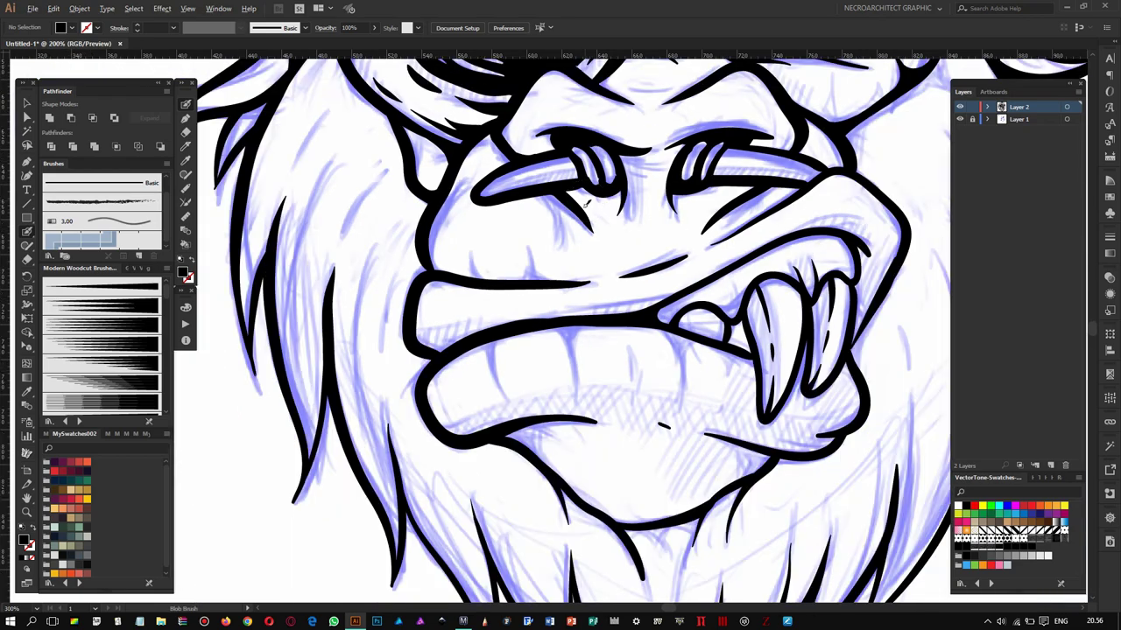
scroll(583, 203, "down", 2)
scroll(350, 262, "up", 2)
scroll(438, 306, "down", 2)
- Add hair strokes on the right side fur and the right of the beard
mouse_move(578, 193)
left_mouse_down()
mouse_move(578, 341)
mouse_move(525, 134)
left_mouse_up()
mouse_move(674, 280)
left_mouse_down()
mouse_move(688, 385)
mouse_move(657, 455)
left_mouse_up()
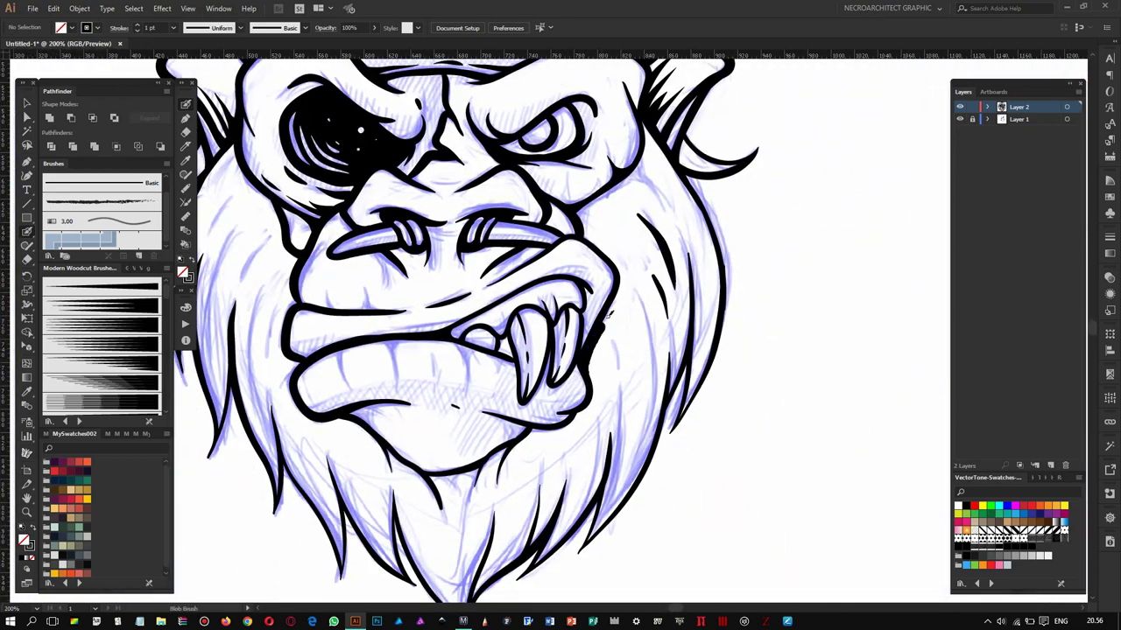
scroll(620, 338, "down", 1)
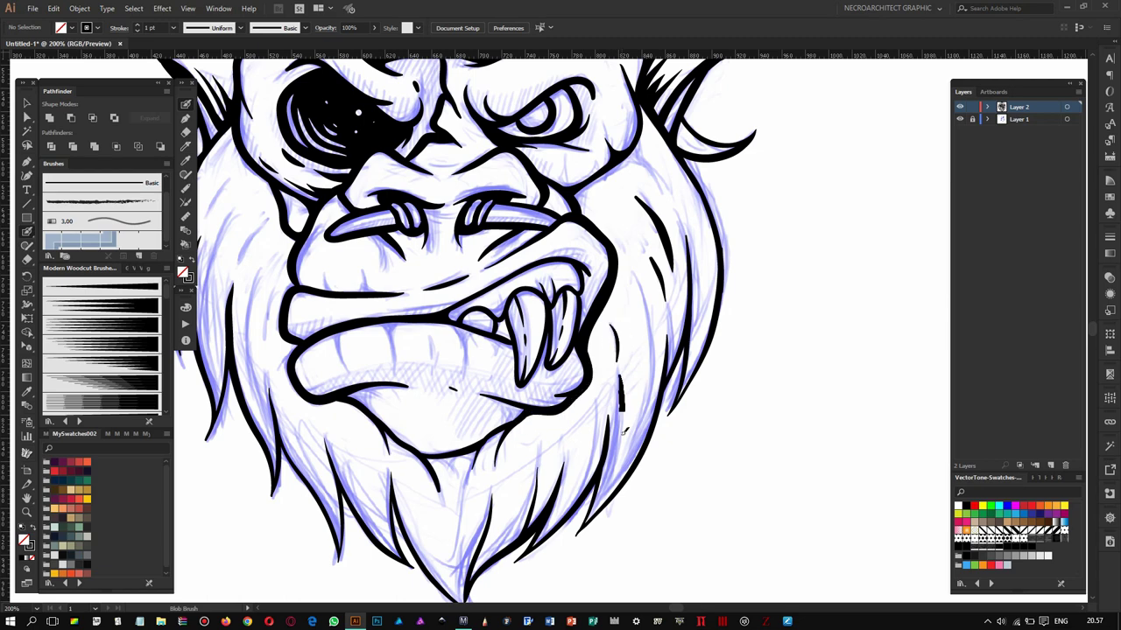
scroll(625, 396, "down", 3)
left_click_drag(624, 302, 619, 329)
scroll(621, 338, "down", 3)
scroll(622, 338, "up", 3)
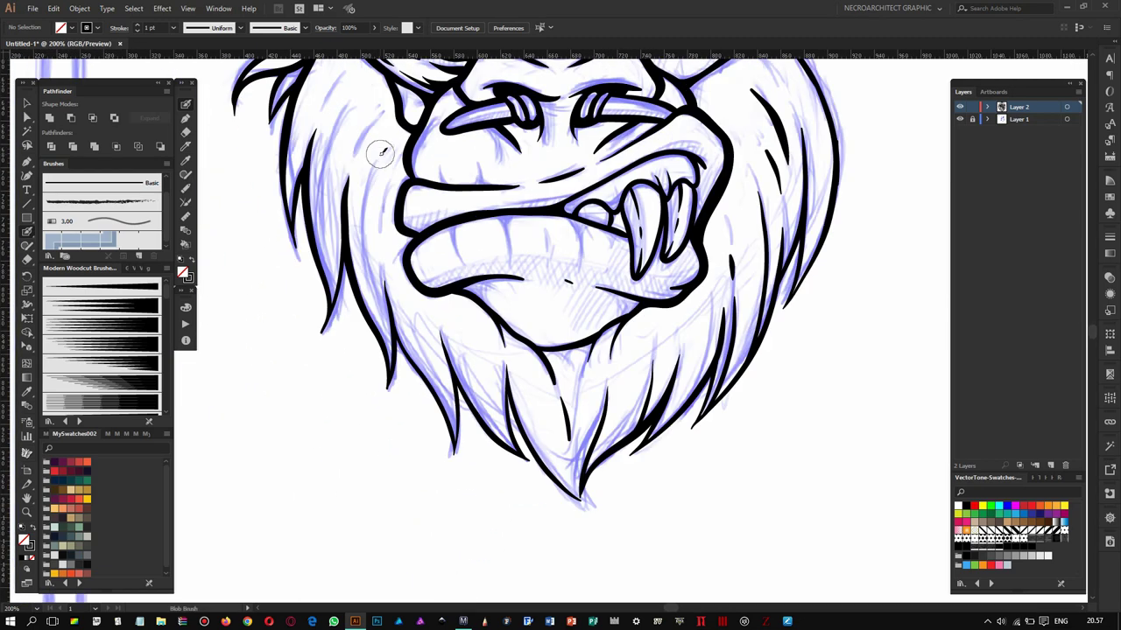
scroll(415, 333, "up", 2)
- Add thin hair strokes in the left and upper-right fur, then zoom out to the whole head
left_click_drag(381, 215, 389, 302)
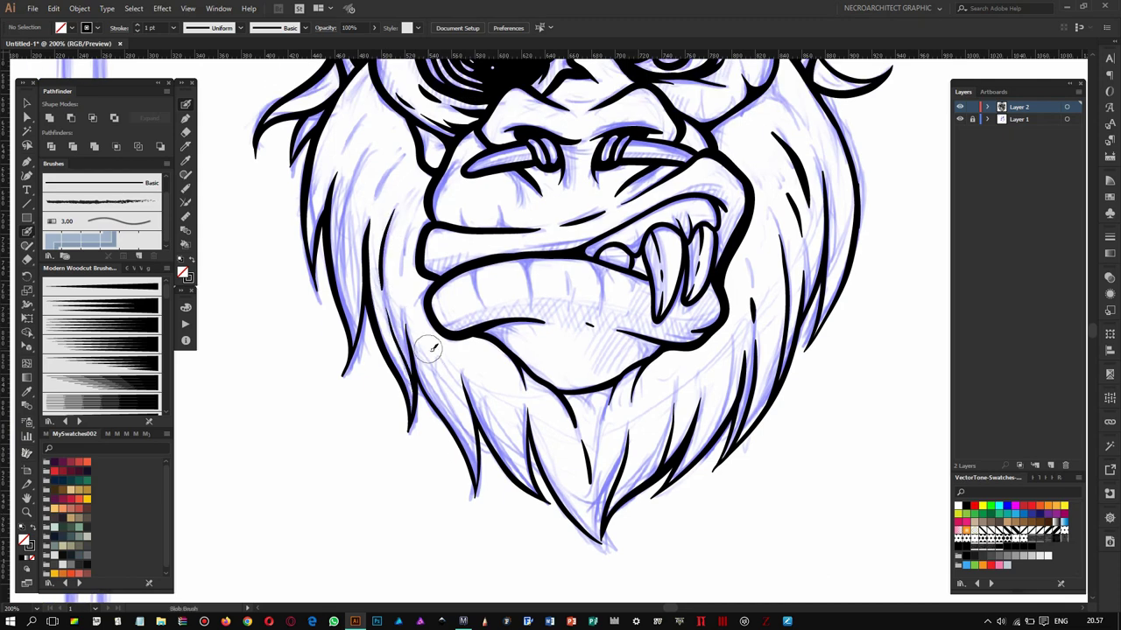
left_click_drag(433, 348, 438, 384)
left_click_drag(343, 168, 369, 246)
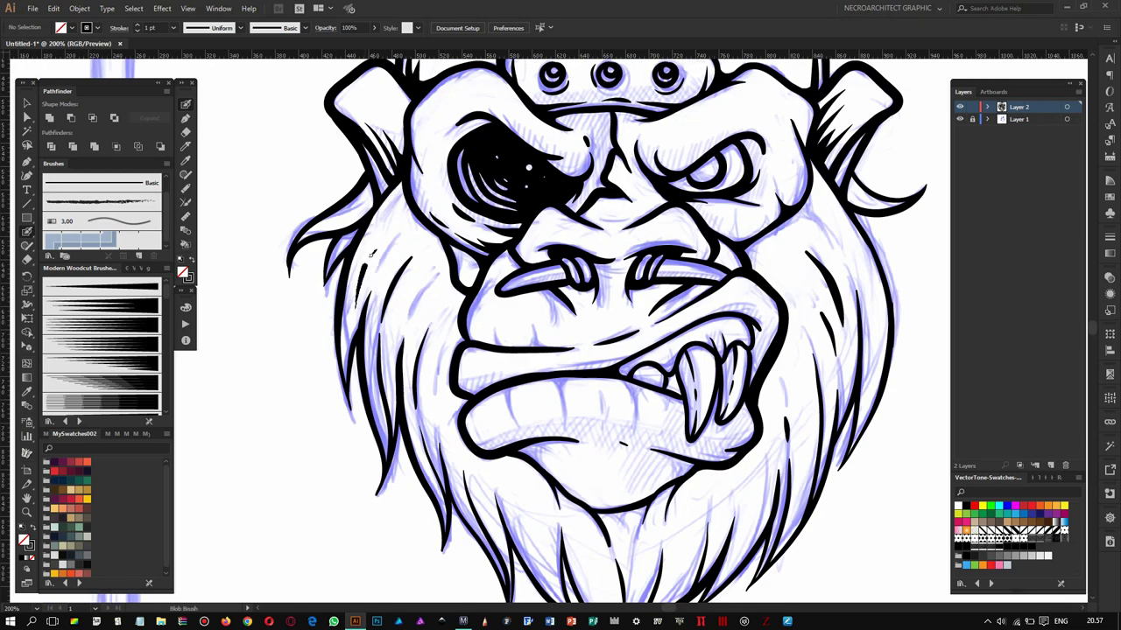
left_click_drag(624, 264, 549, 238)
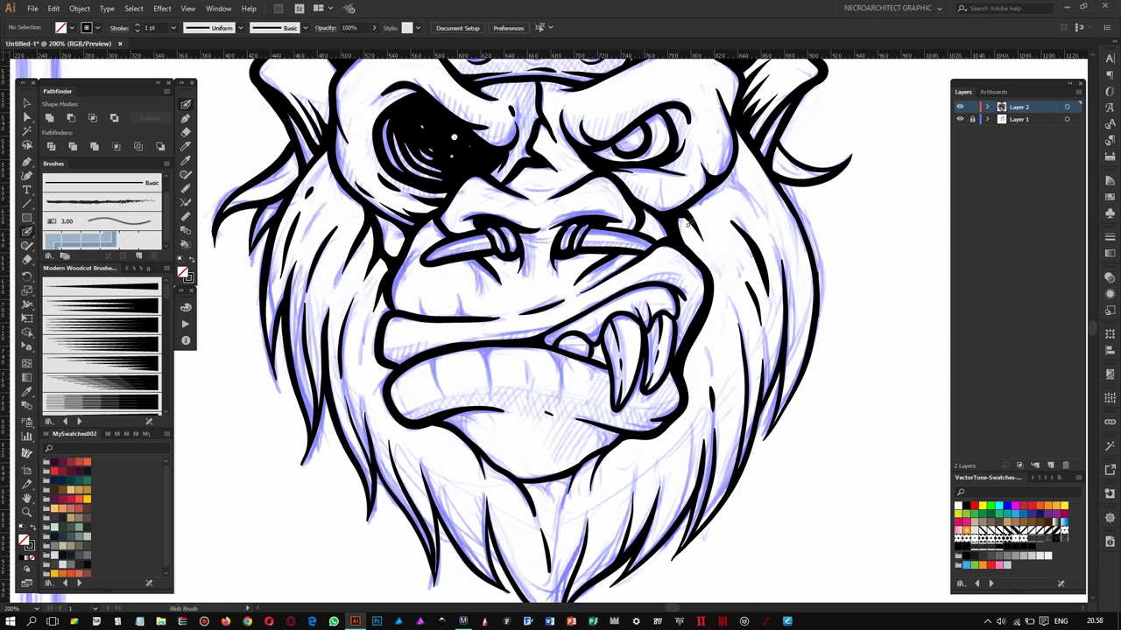
left_click_drag(749, 146, 735, 186)
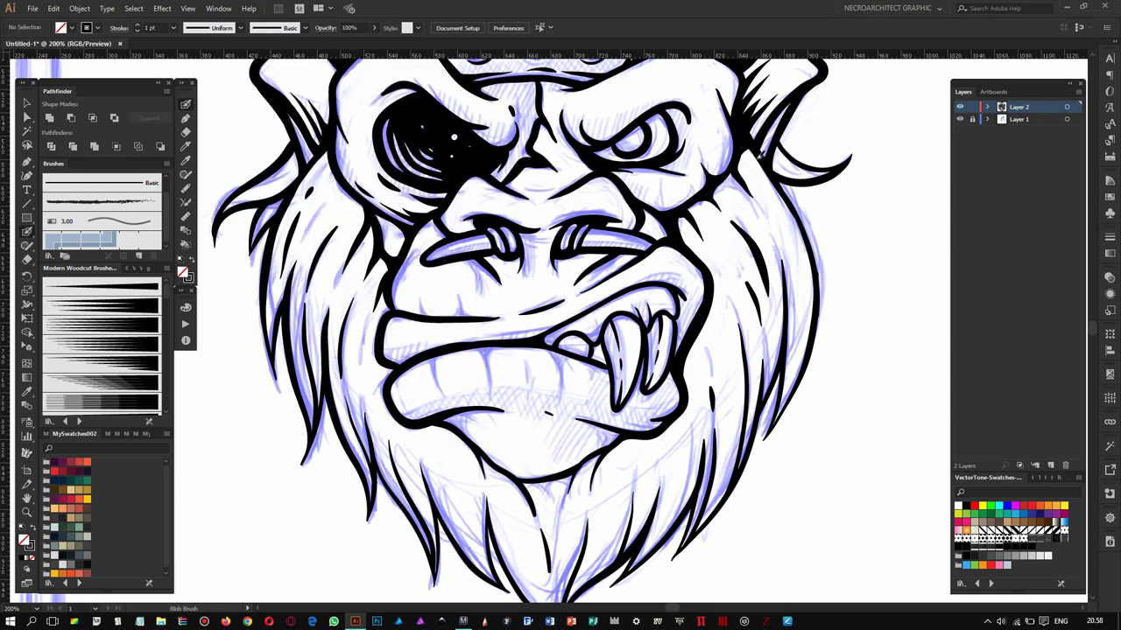
scroll(262, 237, "down", 2)
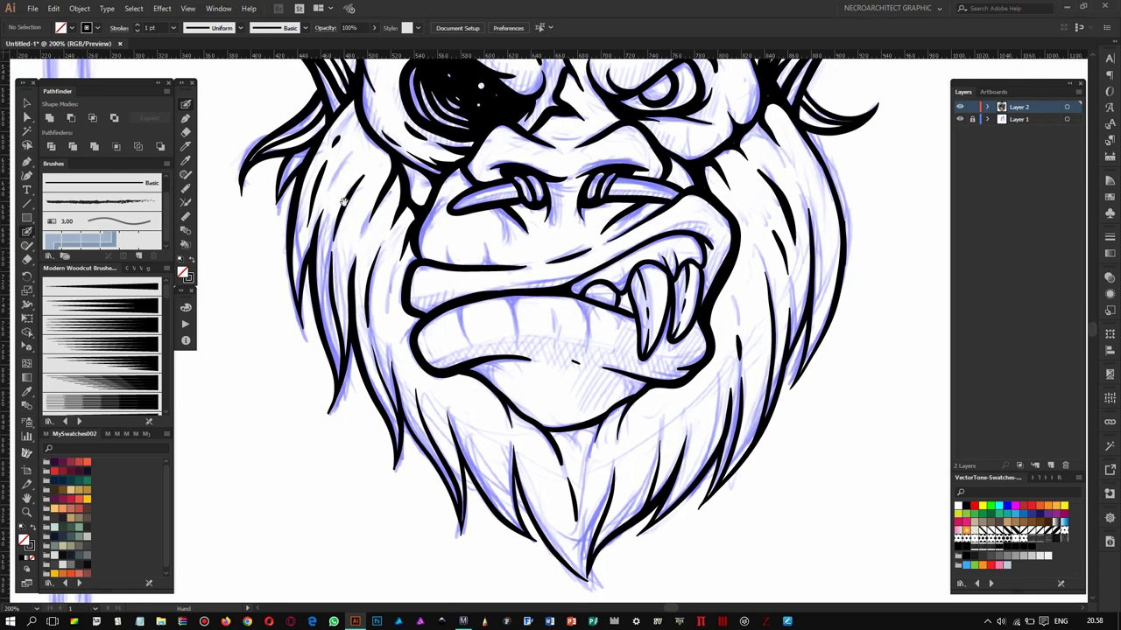
scroll(368, 280, "down", 1)
scroll(438, 302, "down", 3)
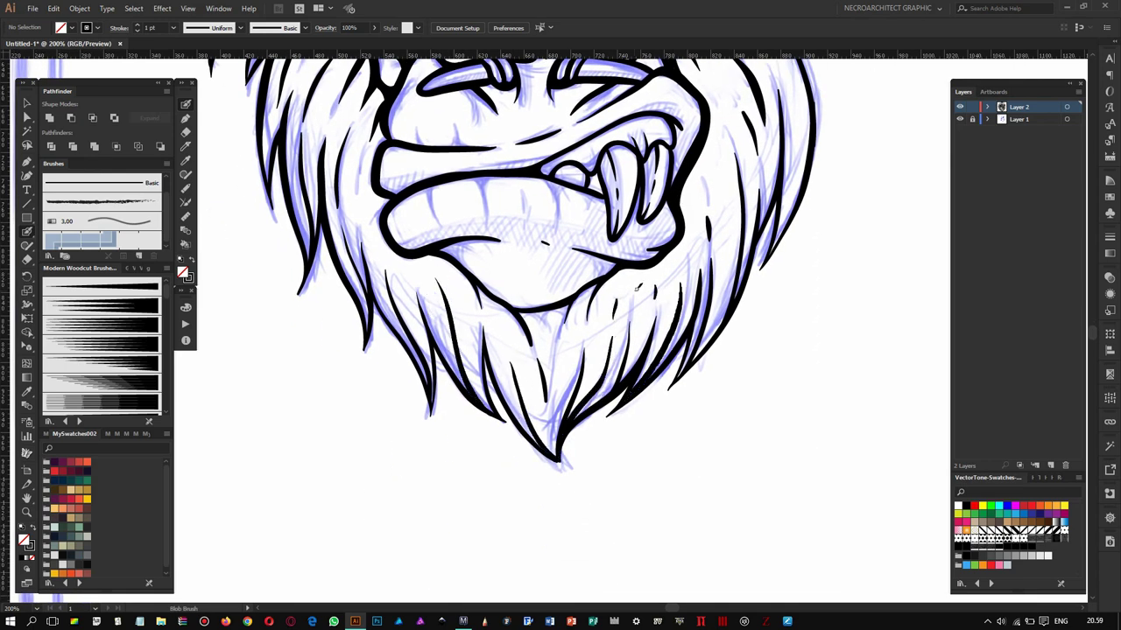
key("ctrl+1")
key("ctrl+plus")
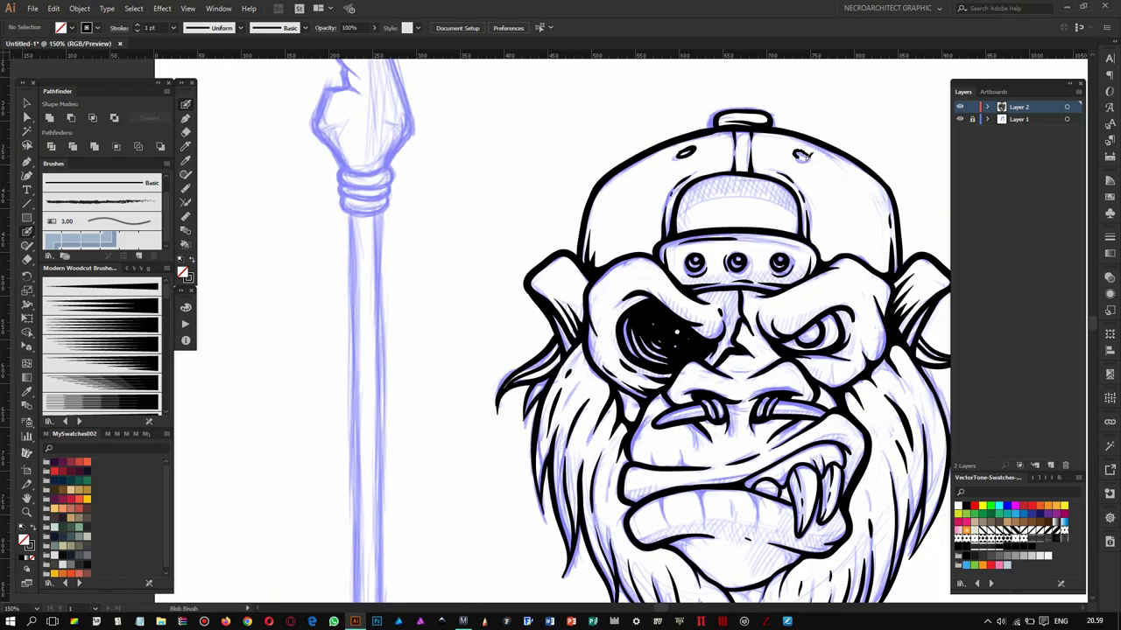
- On a new layer, ink the spear tip outline and close its bottom
scroll(803, 155, "down", 1)
key("ctrl+l")
scroll(525, 175, "down", 1)
scroll(456, 312, "up", 2)
mouse_move(453, 311)
left_mouse_down()
mouse_move(457, 239)
mouse_move(516, 254)
mouse_move(488, 315)
left_mouse_up()
key("ctrl+z")
scroll(464, 221, "down", 2)
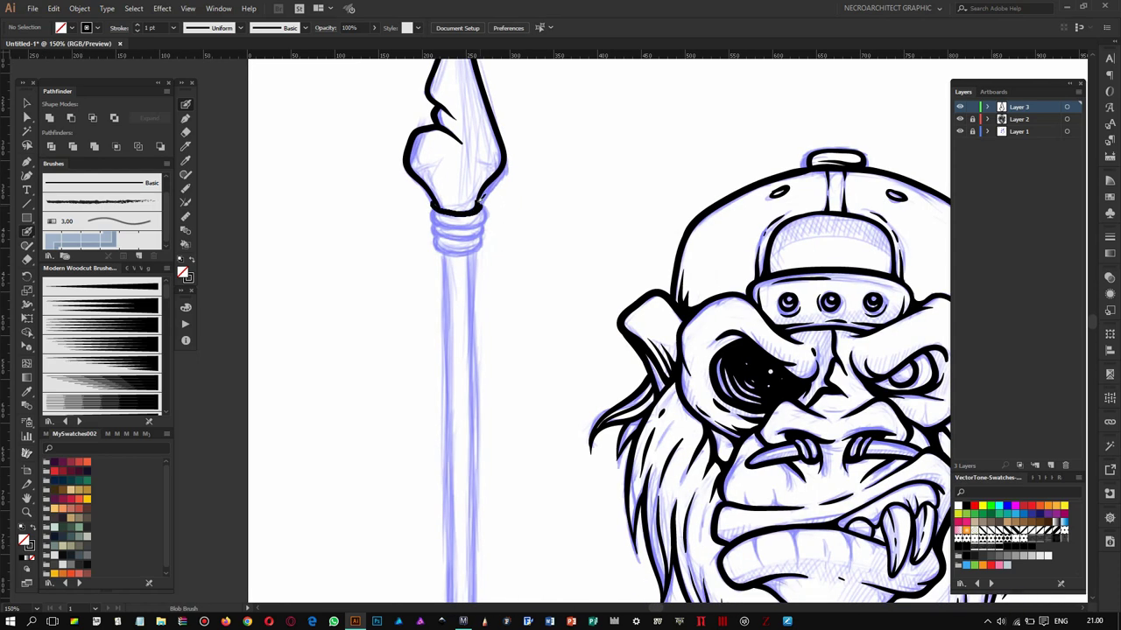
left_click_drag(449, 221, 475, 210)
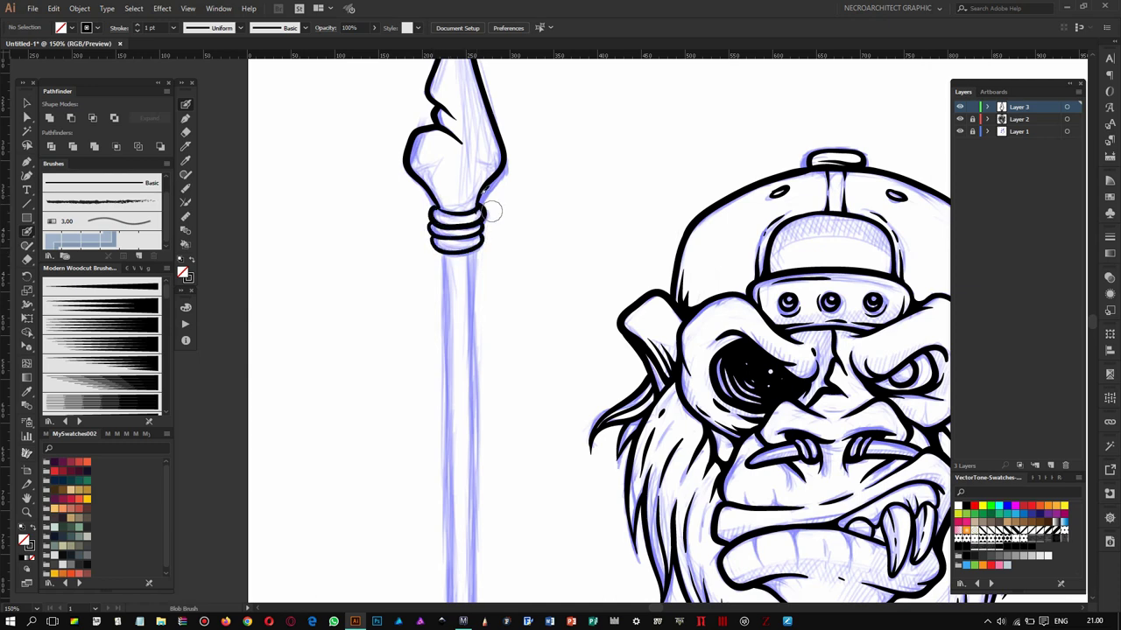
key("ctrl+minus")
- Draw the spear shaft as a straight path with a thick library brush and adjust its points
key("p")
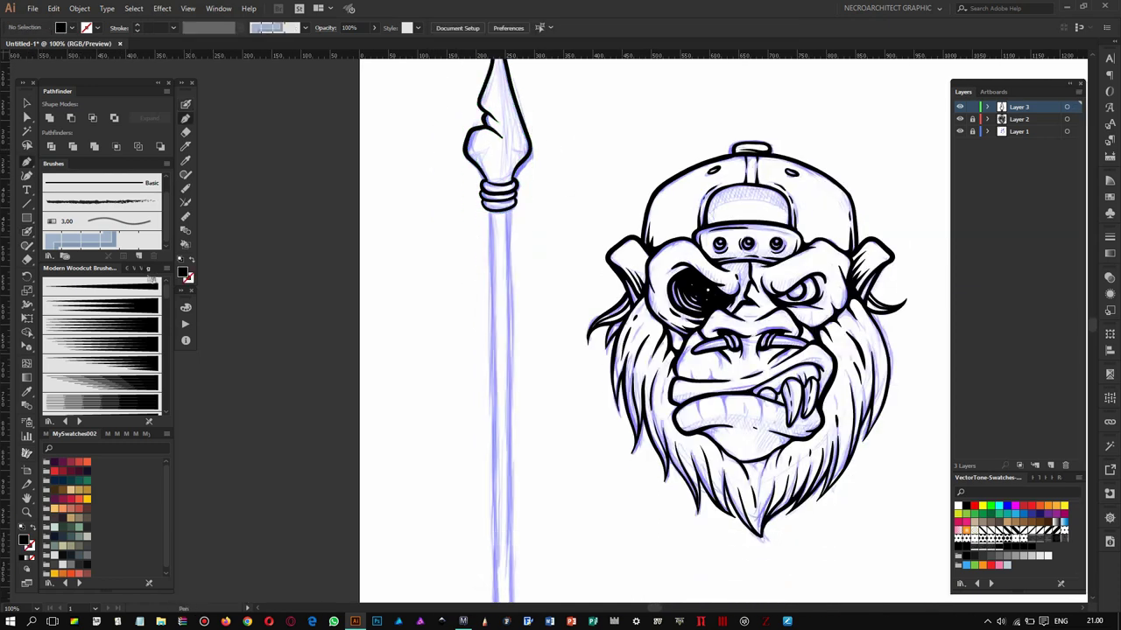
left_click(149, 270)
left_click(102, 382)
key("ctrl+minus")
left_click(487, 450)
key("a")
left_click_drag(482, 237, 437, 272)
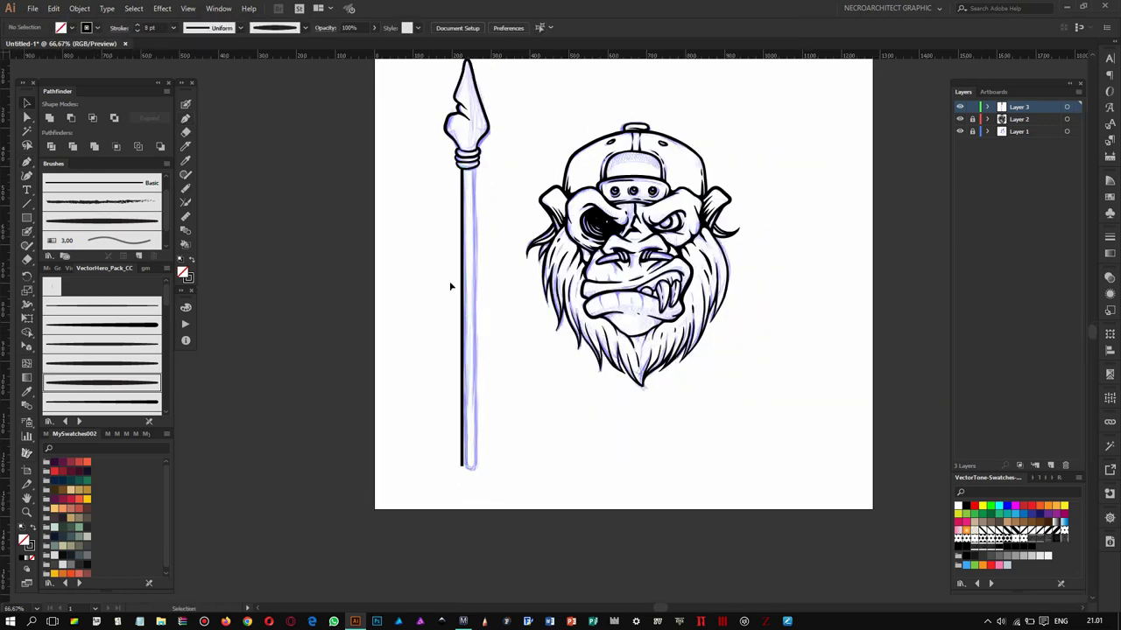
key("ctrl+plus")
left_click(478, 295)
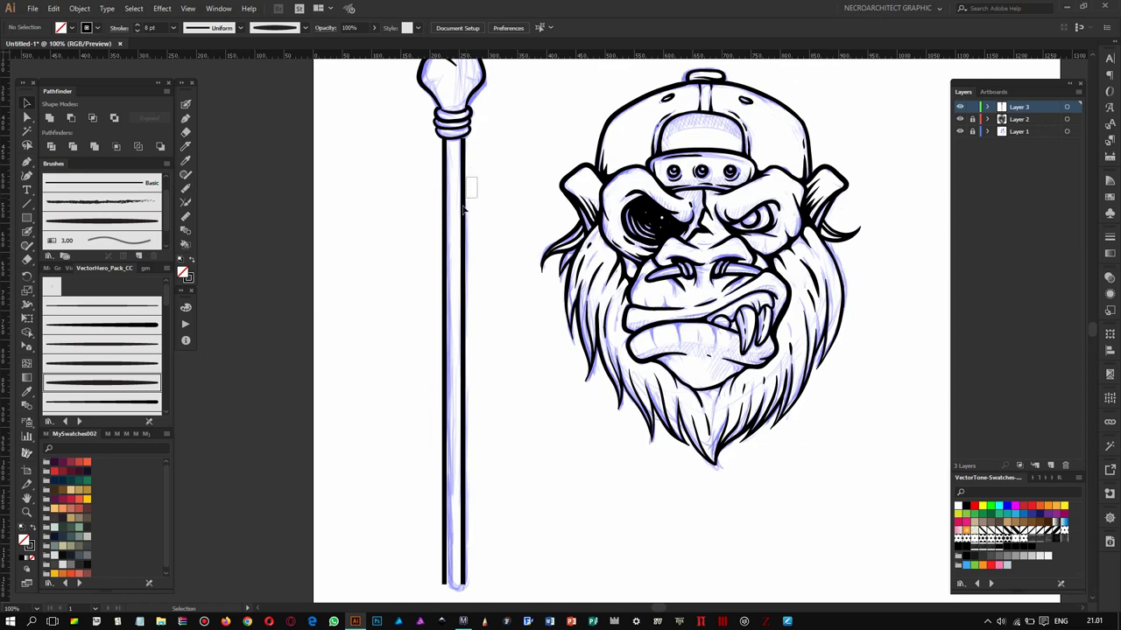
scroll(486, 241, "down", 2)
- Return to the Blob Brush with a black fill and no stroke
key("shift+b")
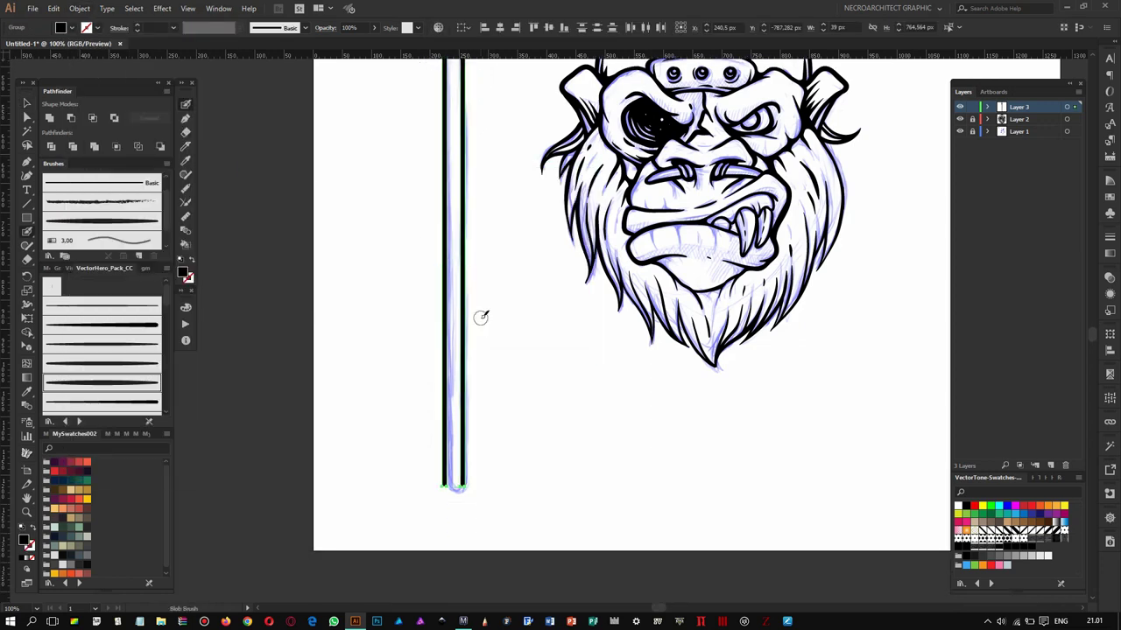
key("ctrl+plus")
key("ctrl+plus")
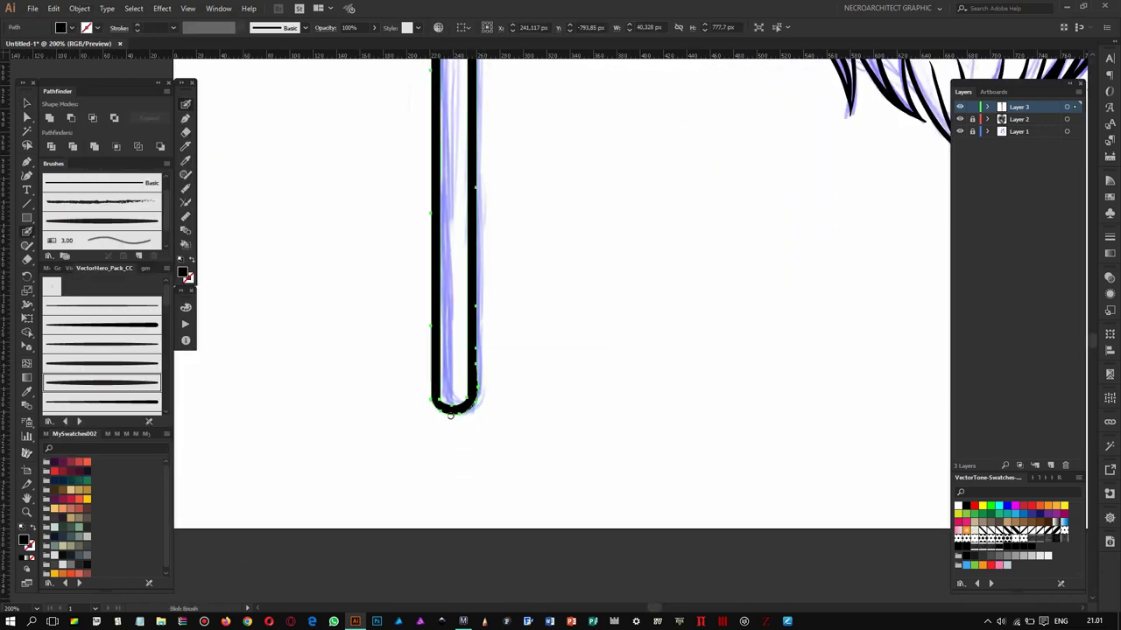
key("ctrl+0")
scroll(458, 170, "up", 3)
scroll(420, 184, "up", 1)
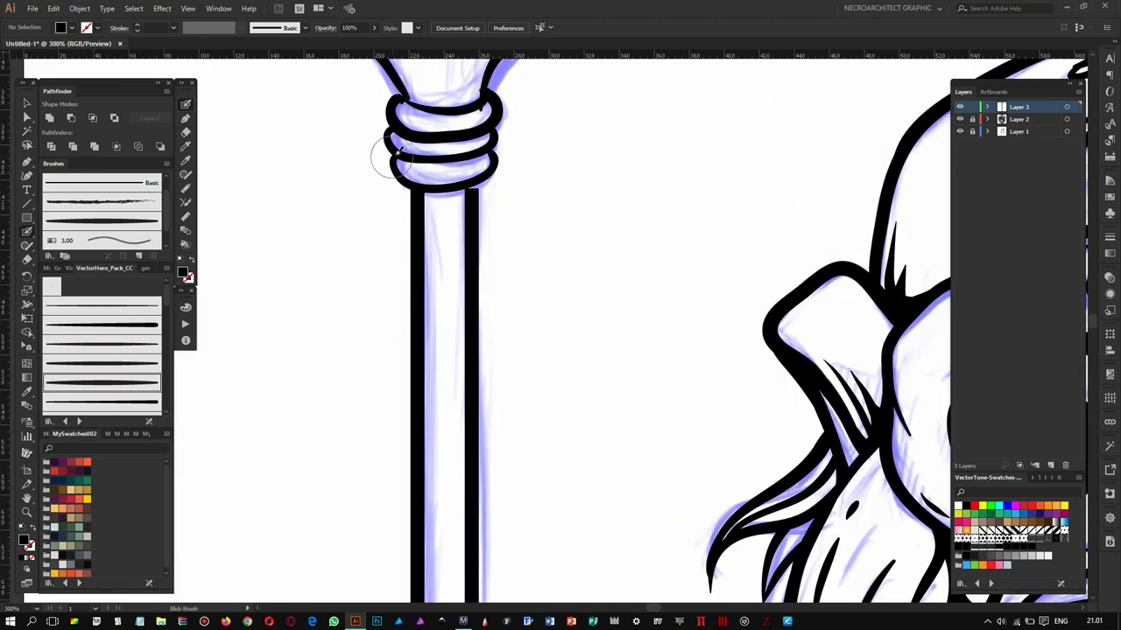
key("shift+x")
scroll(475, 106, "up", 1)
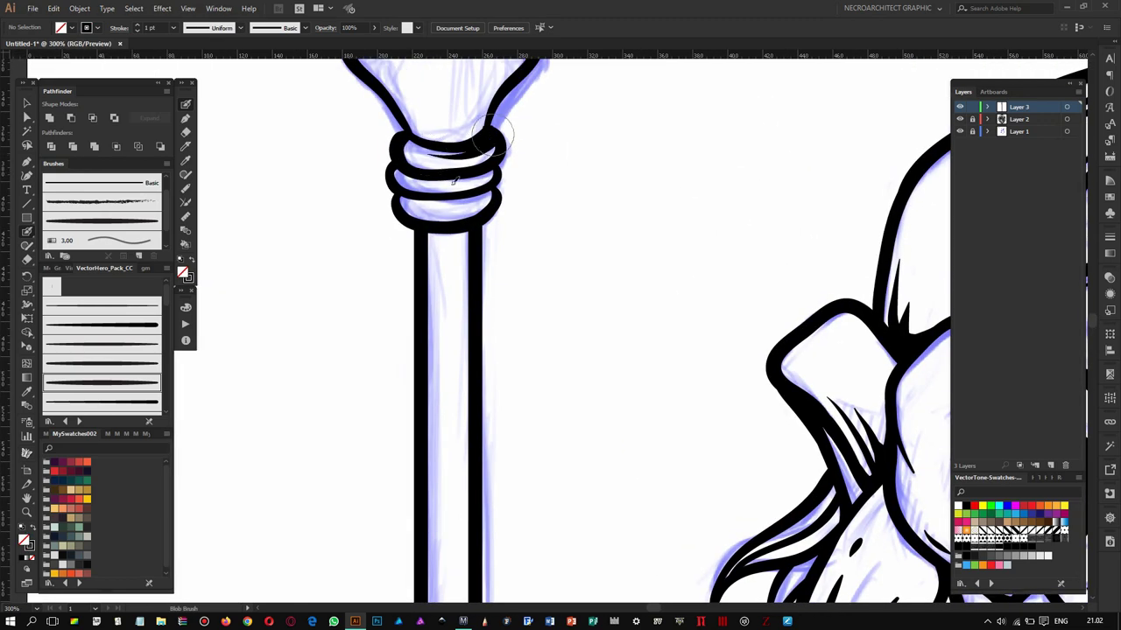
scroll(490, 210, "up", 4)
key("shift+x")
- Add two tapered strokes inside the spear bulb and two down the shaft
left_click_drag(503, 149, 471, 219)
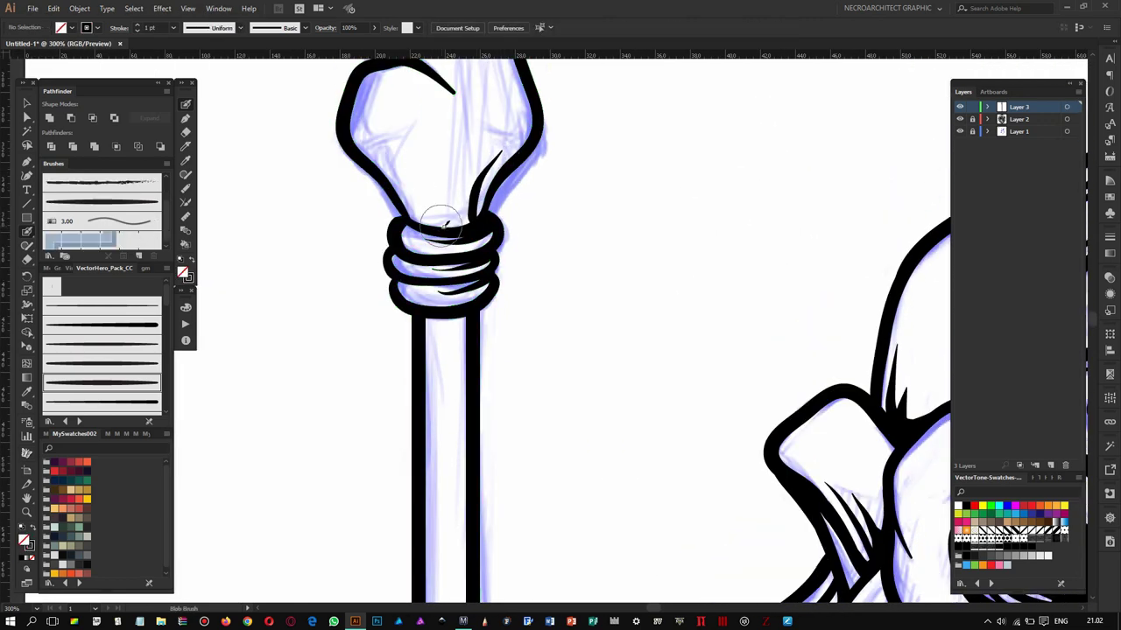
left_click_drag(389, 169, 422, 215)
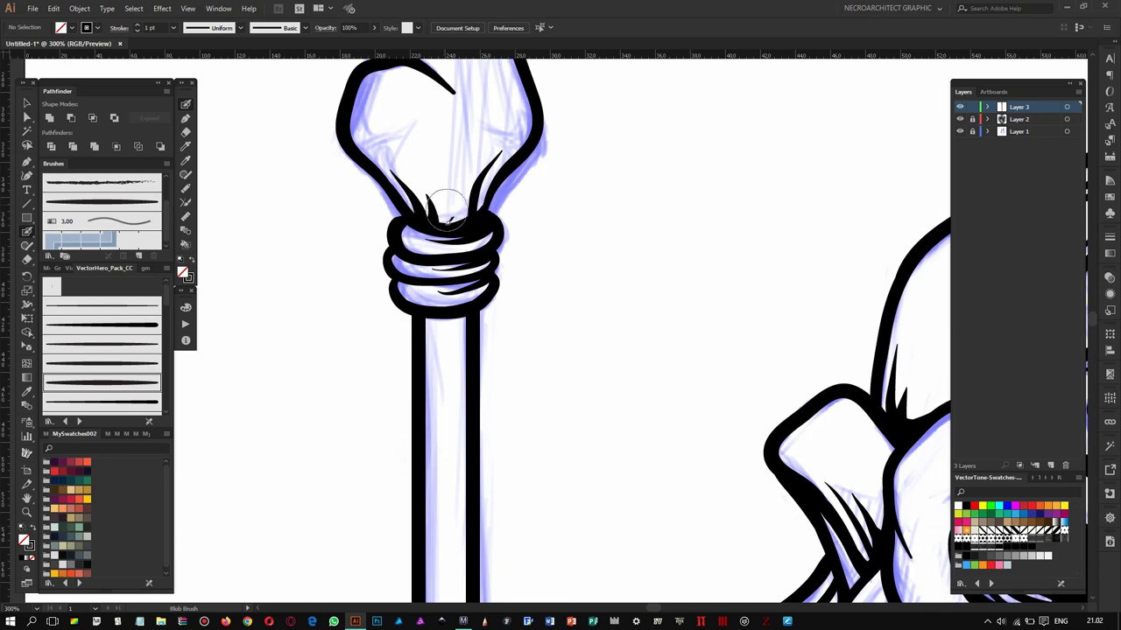
scroll(454, 169, "down", 2)
scroll(464, 167, "down", 1)
scroll(476, 237, "up", 4)
left_click_drag(473, 229, 474, 282)
mouse_move(474, 205)
left_mouse_down()
mouse_move(474, 262)
mouse_move(504, 243)
left_mouse_up()
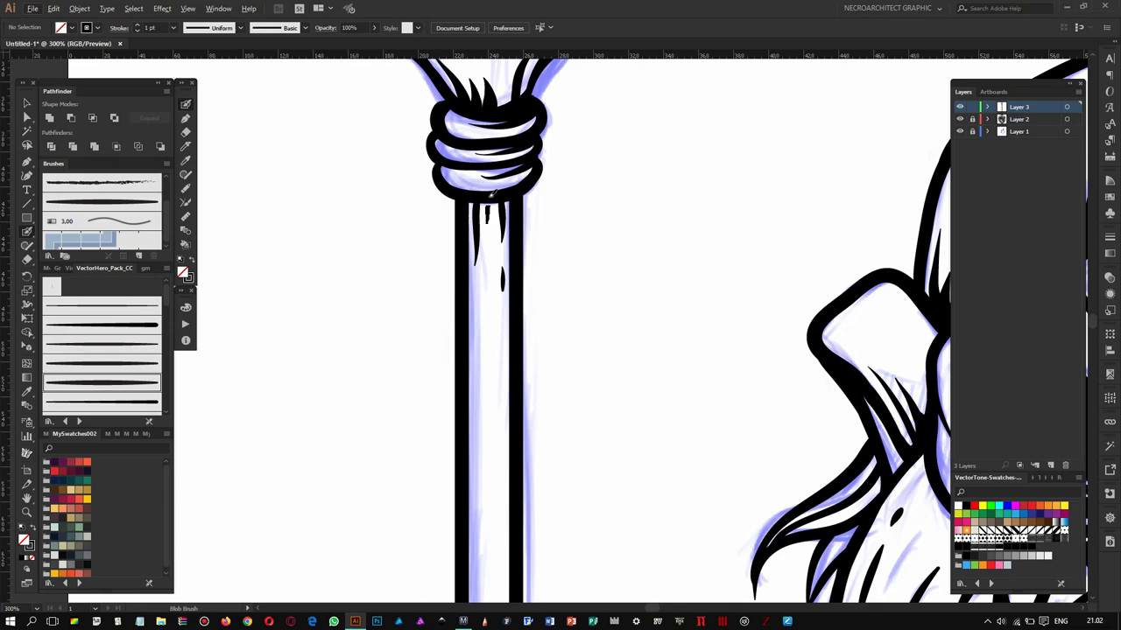
scroll(493, 200, "down", 5)
scroll(523, 213, "up", 1)
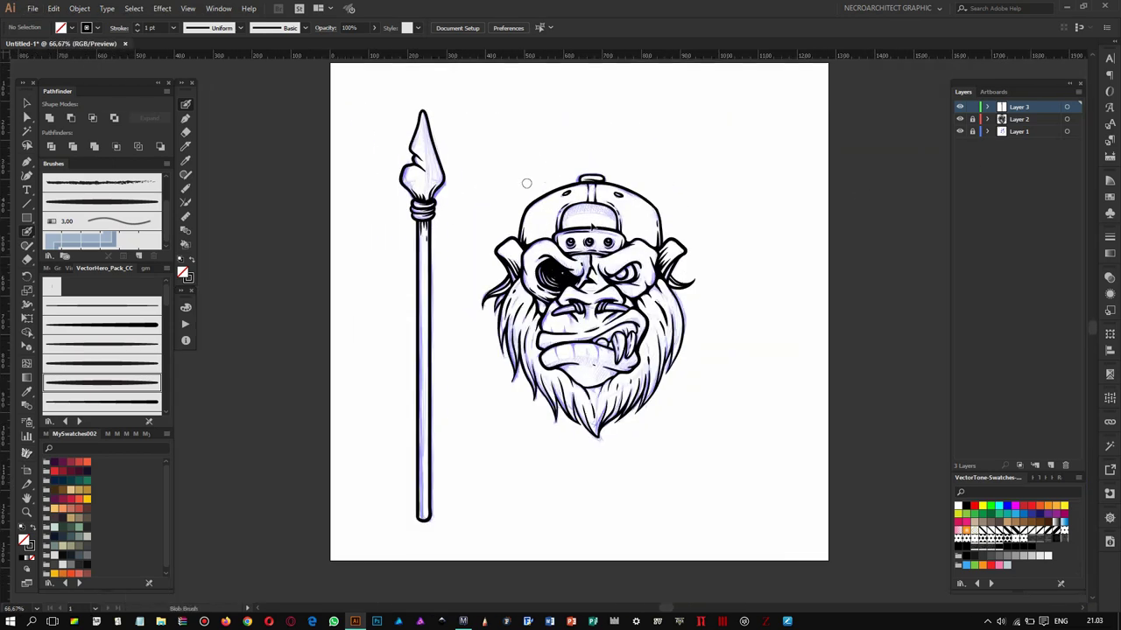
- Move the inked gorilla art onto new Layer 4 and hide the blue sketch layer
key("ctrl+c")
key("ctrl+l")
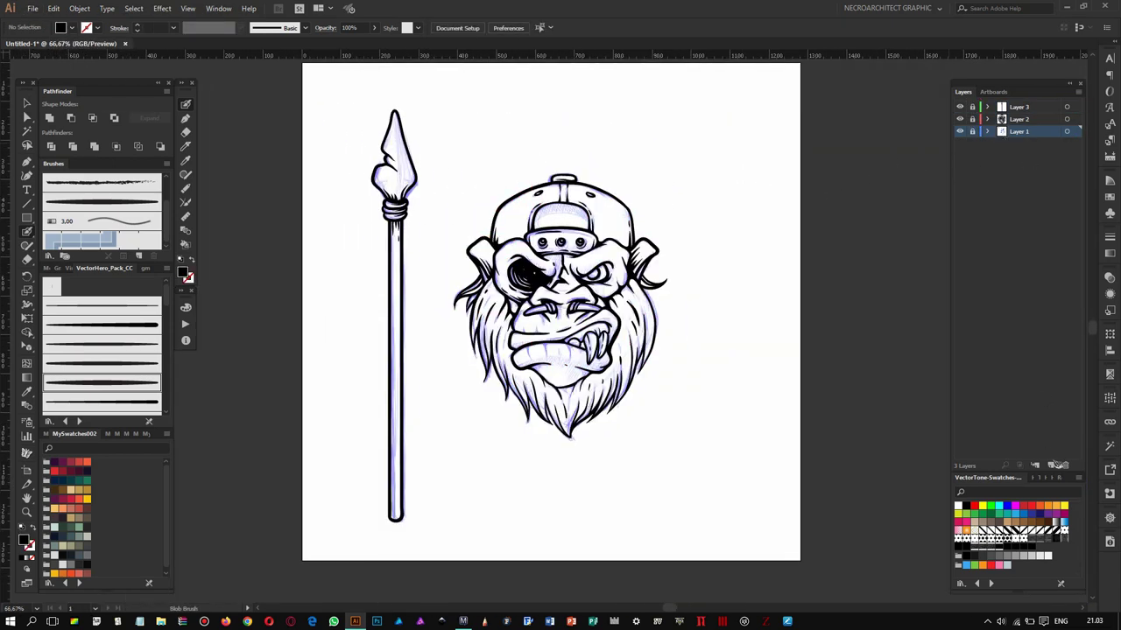
key("ctrl+f")
left_click(49, 117)
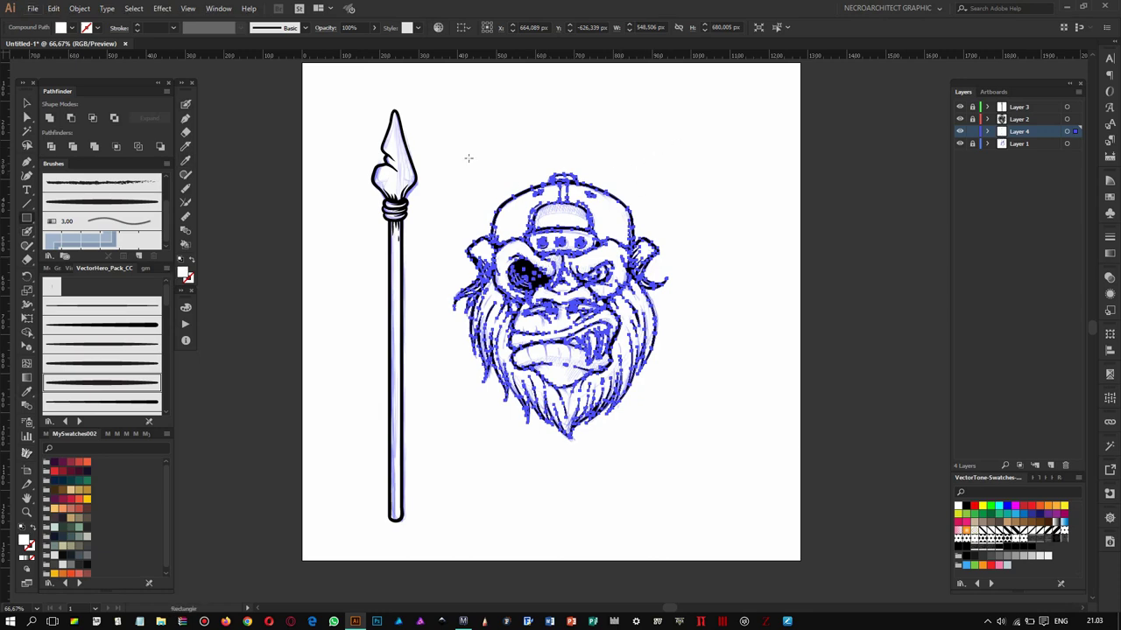
left_click_drag(431, 131, 700, 480)
left_click_drag(675, 412, 421, 119)
left_click(421, 118)
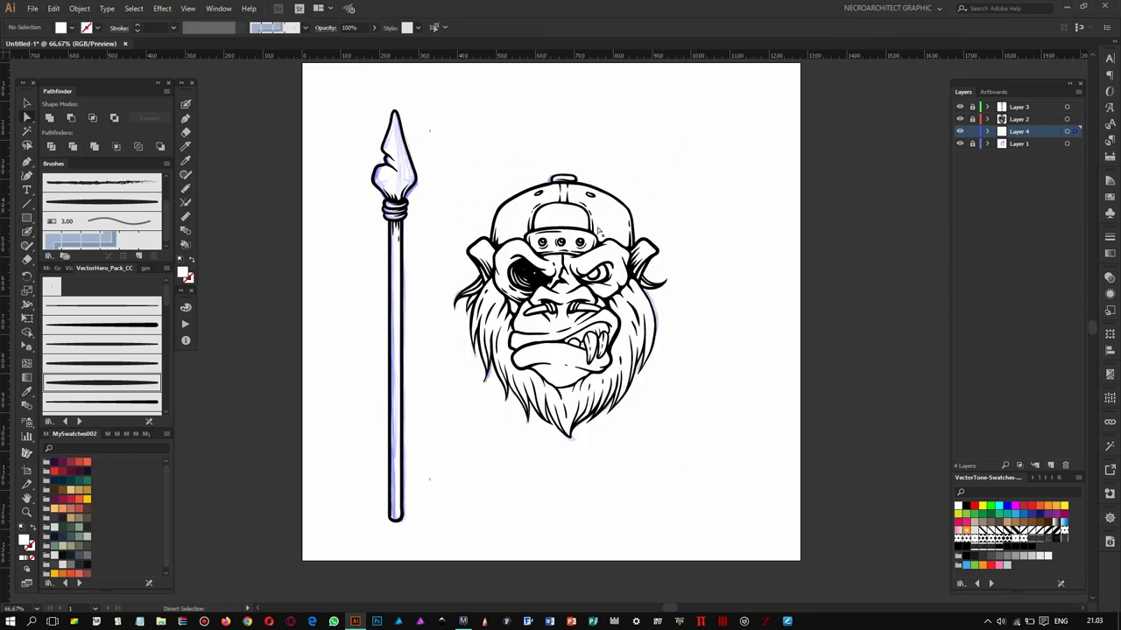
key("ctrl+1")
left_click(1067, 131)
left_click(988, 131)
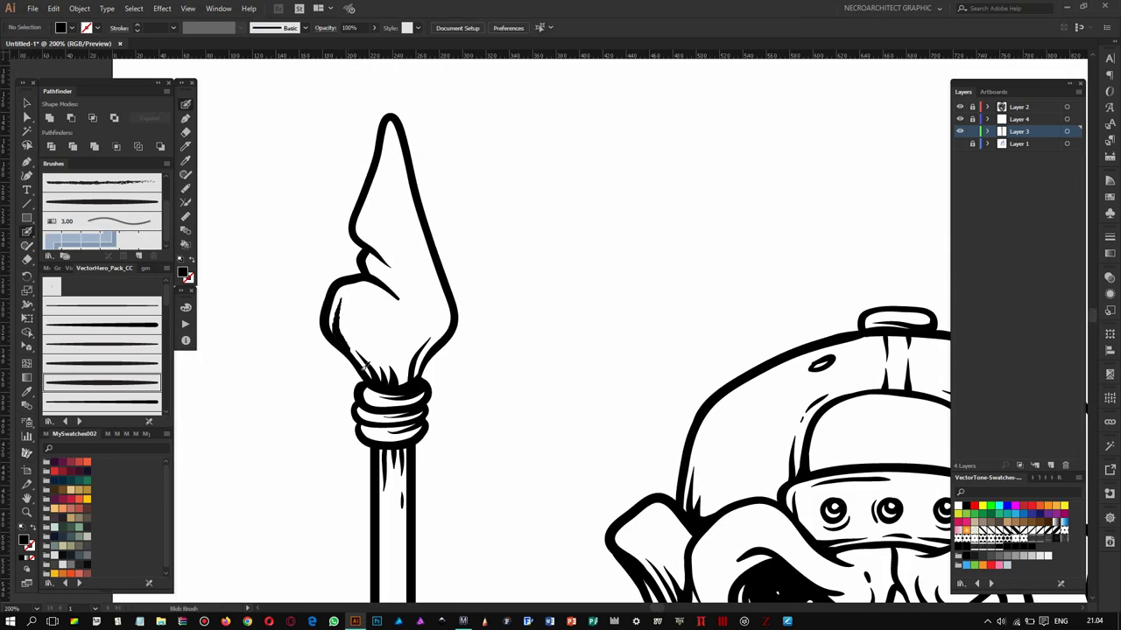
- Draw short shading strokes inside the spearhead and near the staff's rounded bottom end
left_click_drag(419, 251, 442, 314)
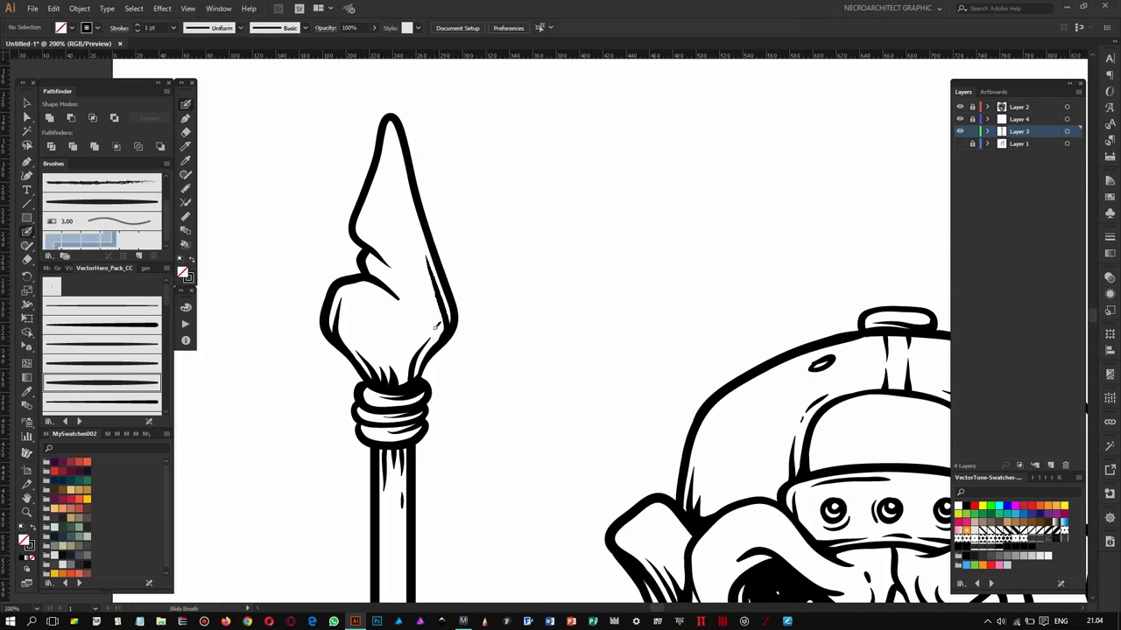
left_click_drag(408, 203, 426, 148)
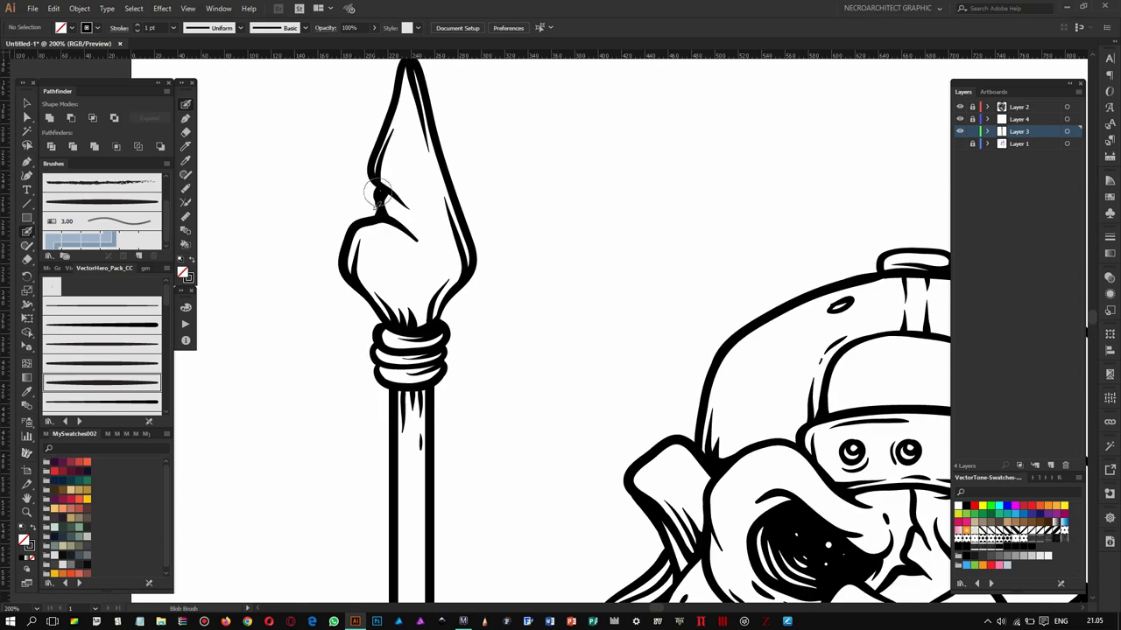
scroll(378, 184, "down", 3)
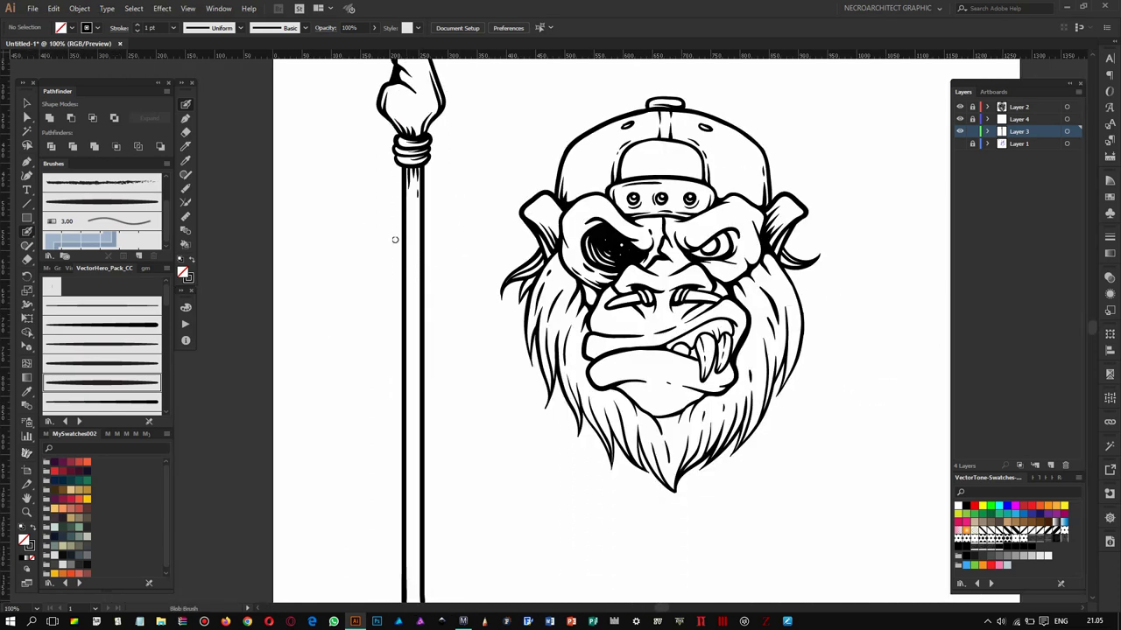
left_click_drag(418, 267, 421, 157)
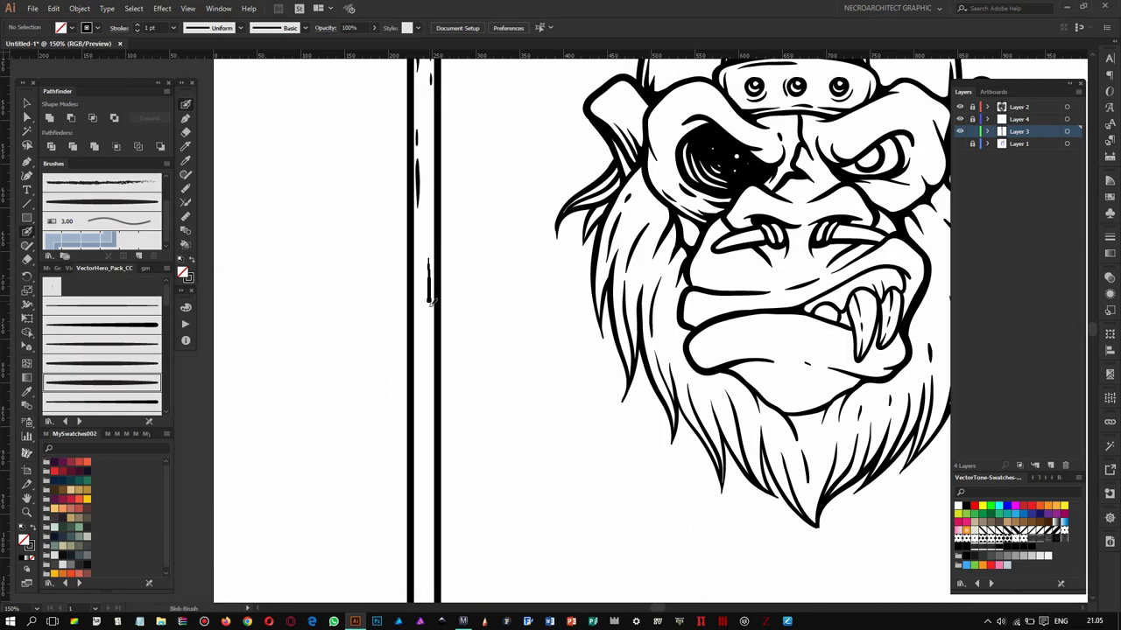
scroll(426, 300, "down", 3)
scroll(412, 394, "up", 3)
left_click_drag(407, 293, 408, 389)
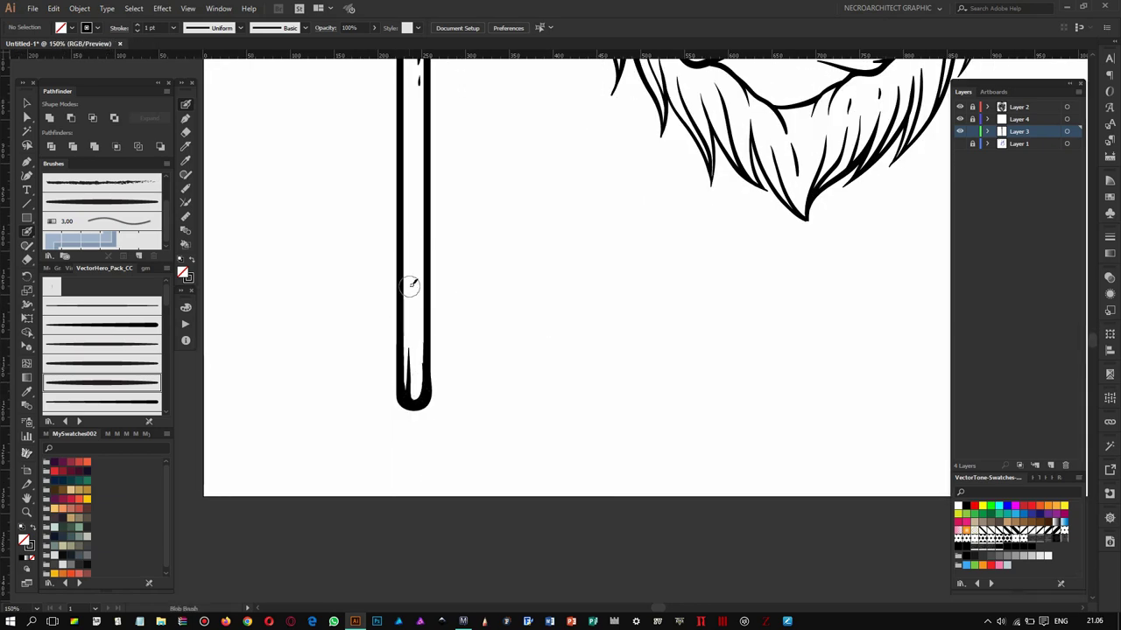
scroll(411, 285, "down", 2)
- Rotate the spear 45° into a diagonal across the gorilla head
key("v")
left_click(411, 289)
left_click_drag(431, 500, 278, 451)
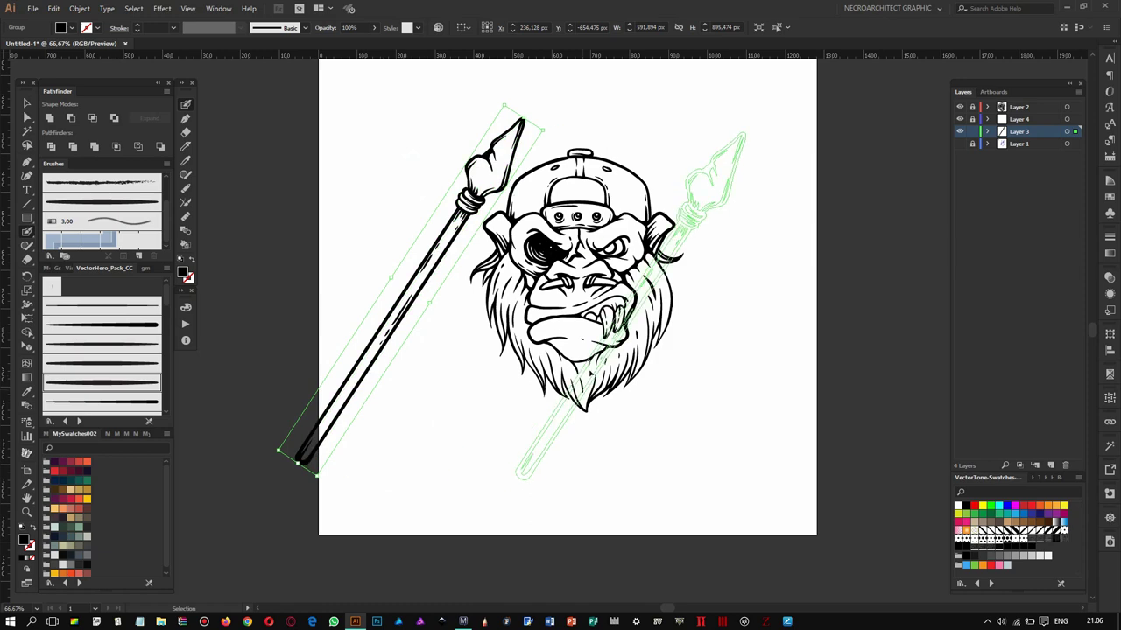
left_click_drag(650, 236, 699, 208)
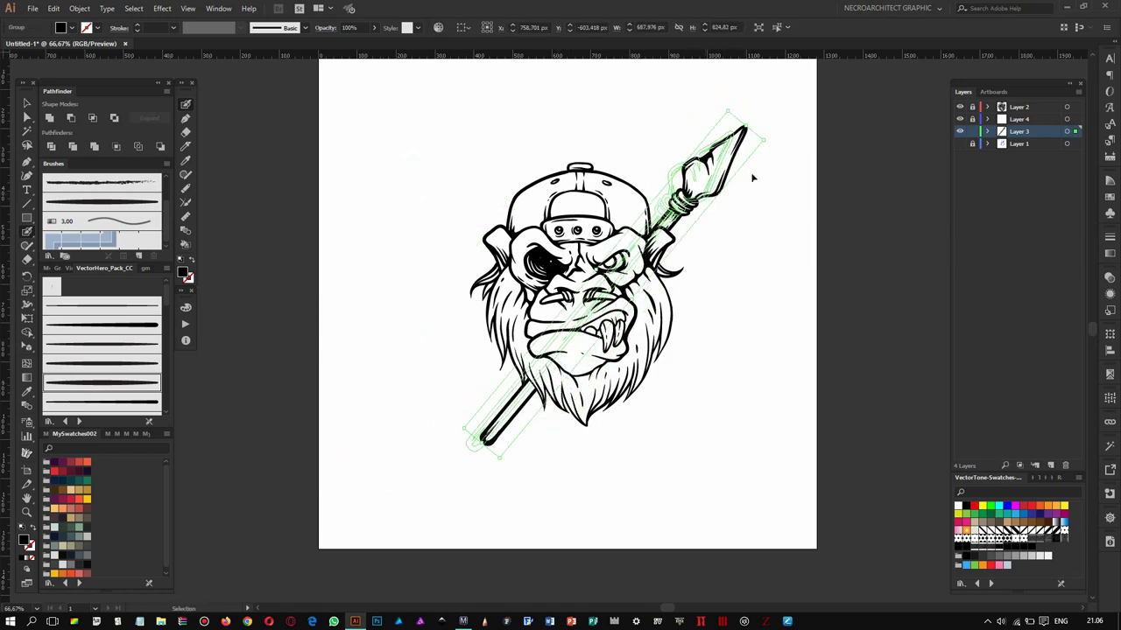
- Try a mirrored spear copy sent to the back, then undo to one spear
key("o")
key("Return")
key("ctrl+shift+bracketleft")
key("ctrl+shift+a")
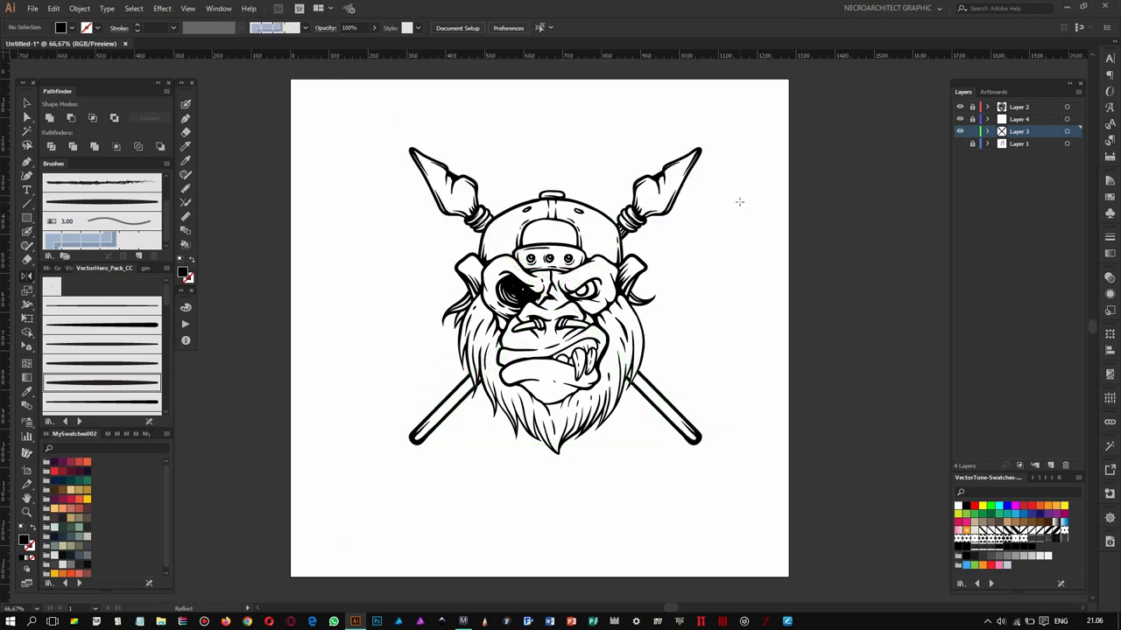
key("ctrl+z")
key("ctrl+z")
key("ctrl+z")
key("ctrl+z")
key("ctrl+shift+z")
key("ctrl+shift+z")
key("ctrl+shift+z")
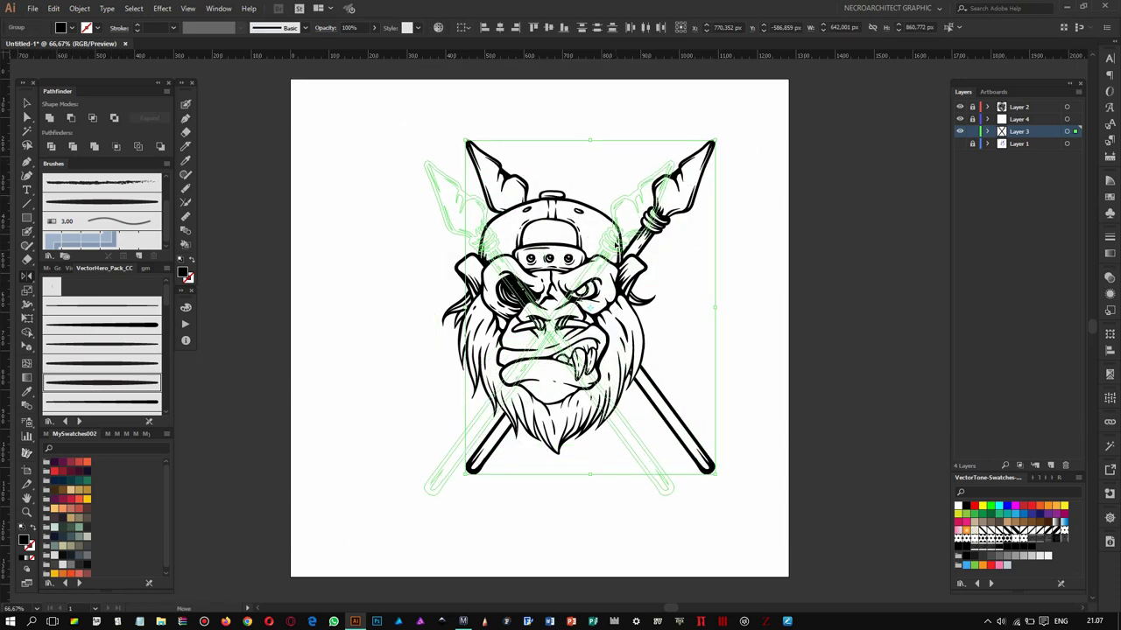
key("ctrl+shift+z")
key("ctrl+z")
key("ctrl+z")
key("ctrl+z")
- Reflect-copy the spear vertically, send both spears behind the head, and zoom in on it
key("Return")
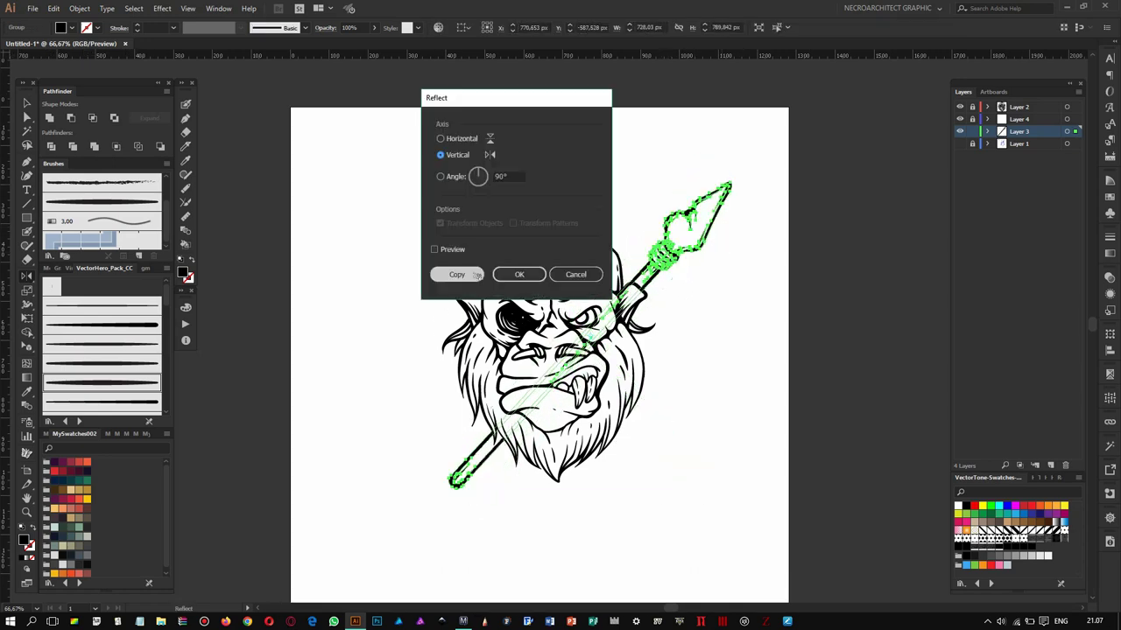
key("alt+c")
key("ctrl+shift+bracketleft")
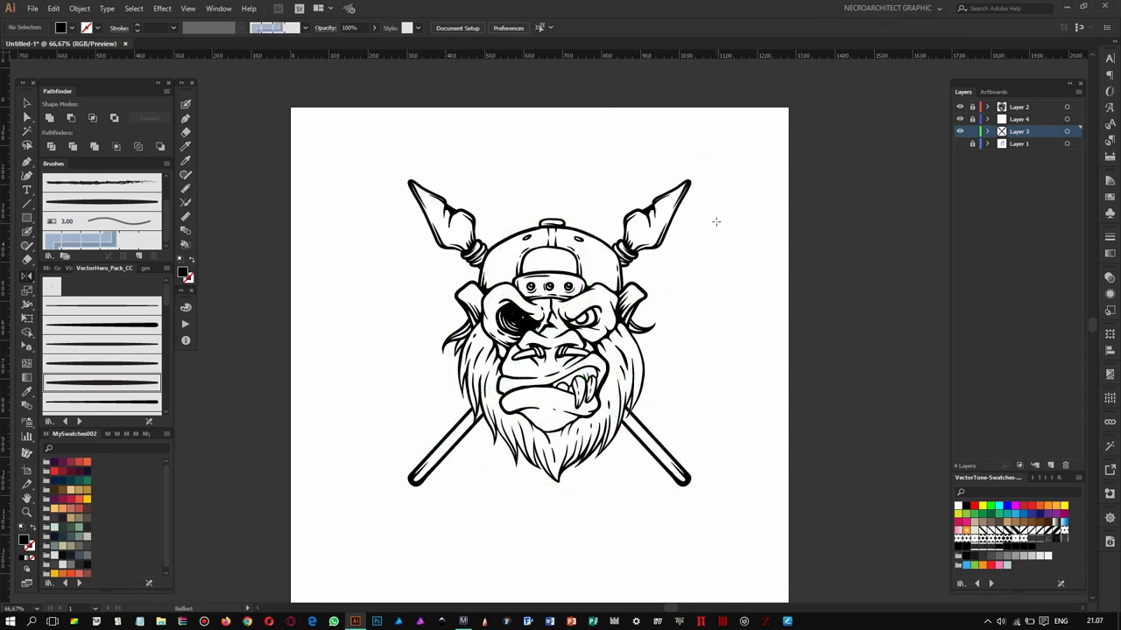
left_click(698, 218)
scroll(698, 218, "up", 2)
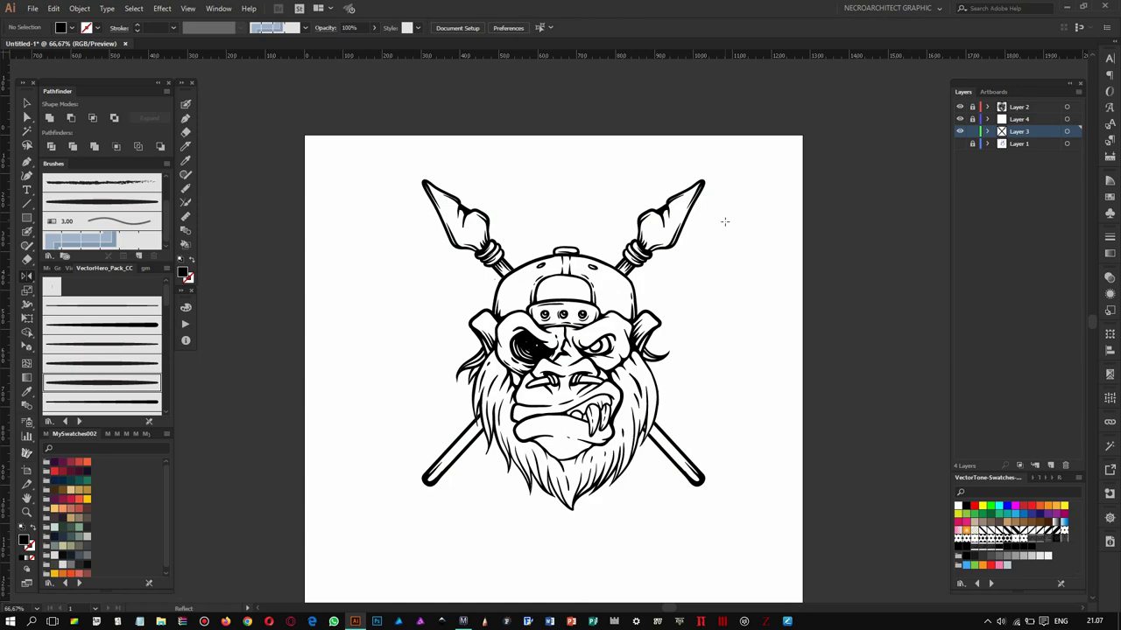
key("ctrl+plus")
key("shift+b")
key("ctrl+plus")
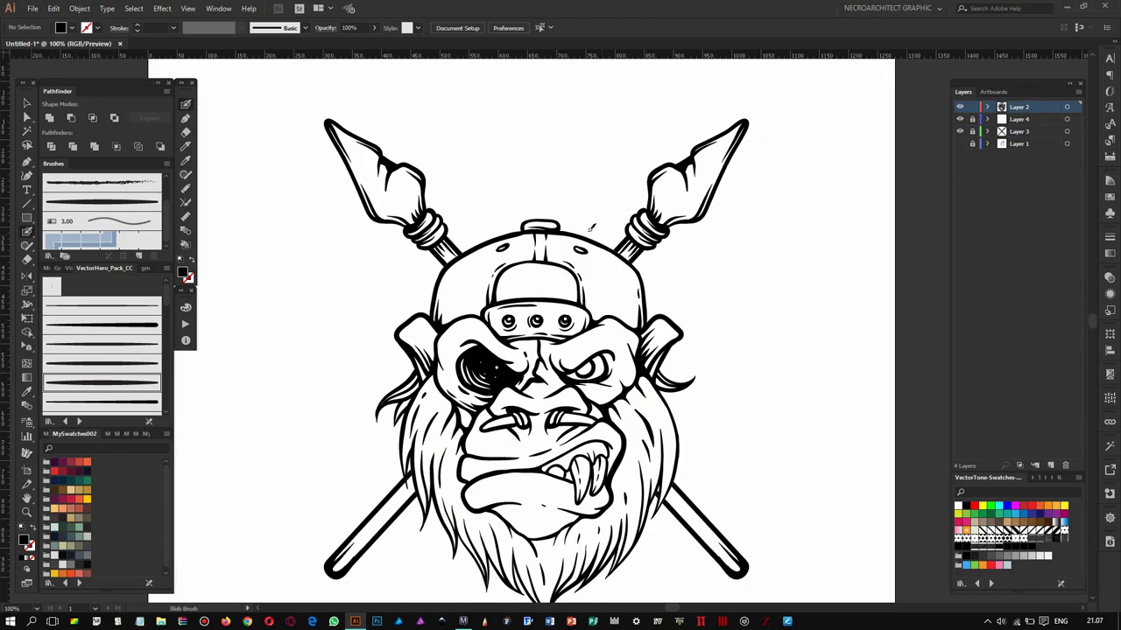
- Make the gorilla ink layer active and frame the mouth, headband and cap
key("ctrl+plus")
key("ctrl+plus")
scroll(578, 332, "up", 1)
left_click(1018, 120)
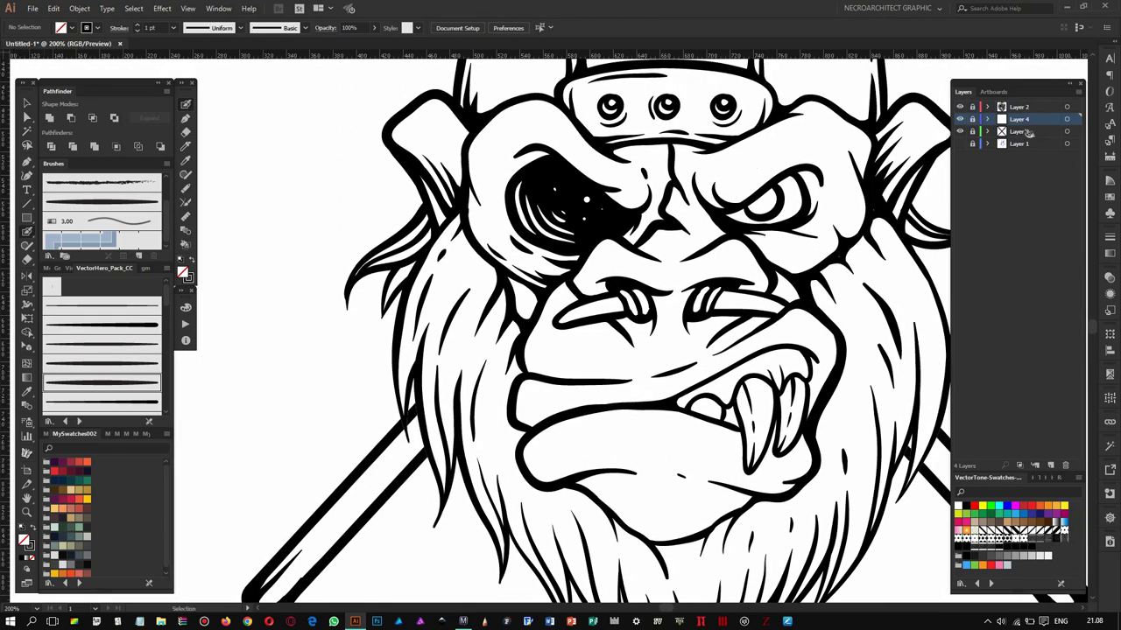
left_click_drag(557, 370, 533, 369)
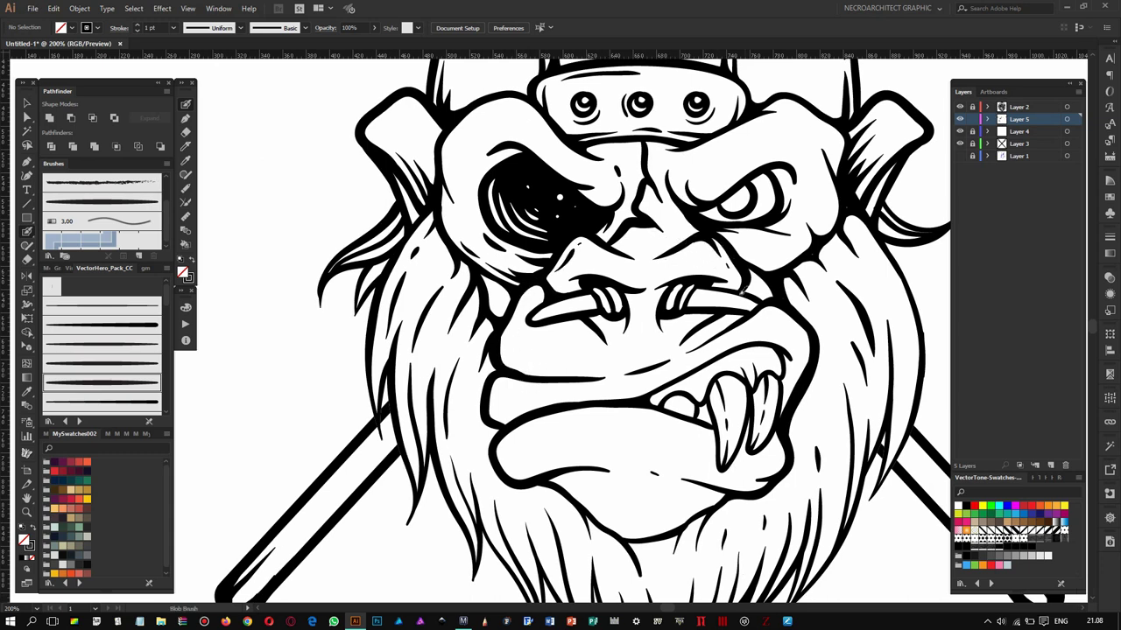
left_click_drag(743, 289, 738, 284)
left_click_drag(646, 286, 634, 290)
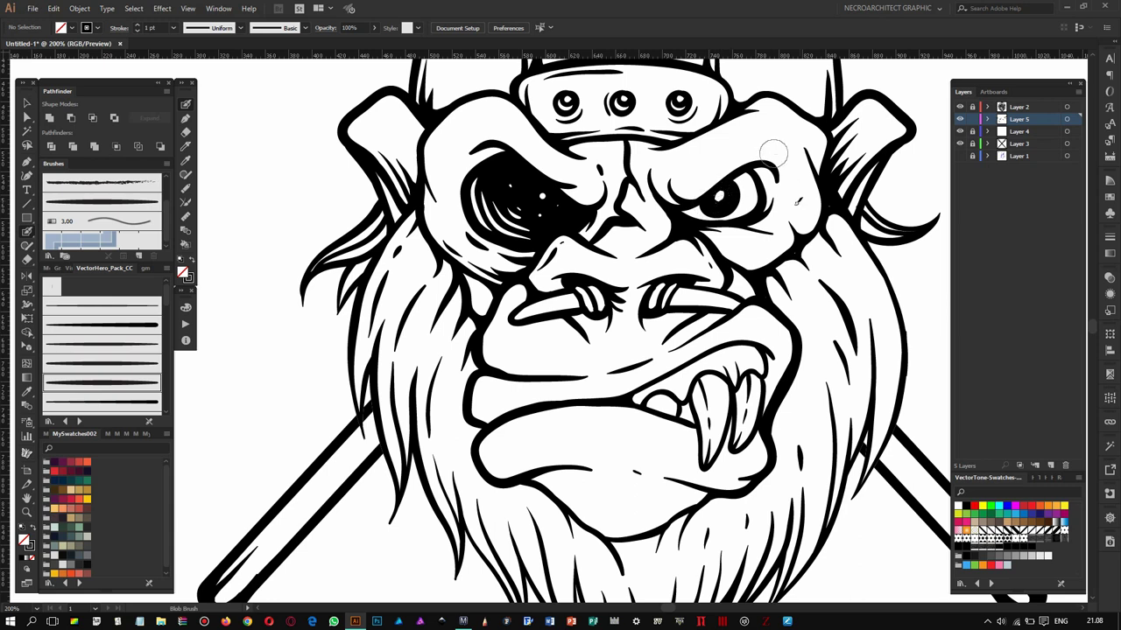
scroll(524, 232, "down", 5)
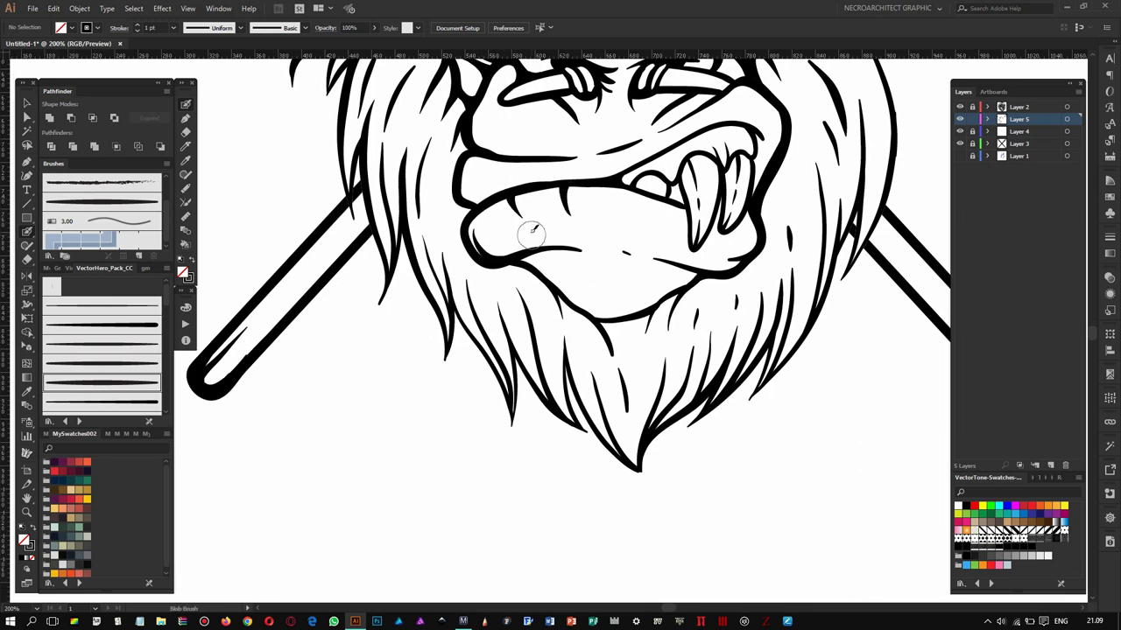
left_click_drag(502, 198, 518, 233)
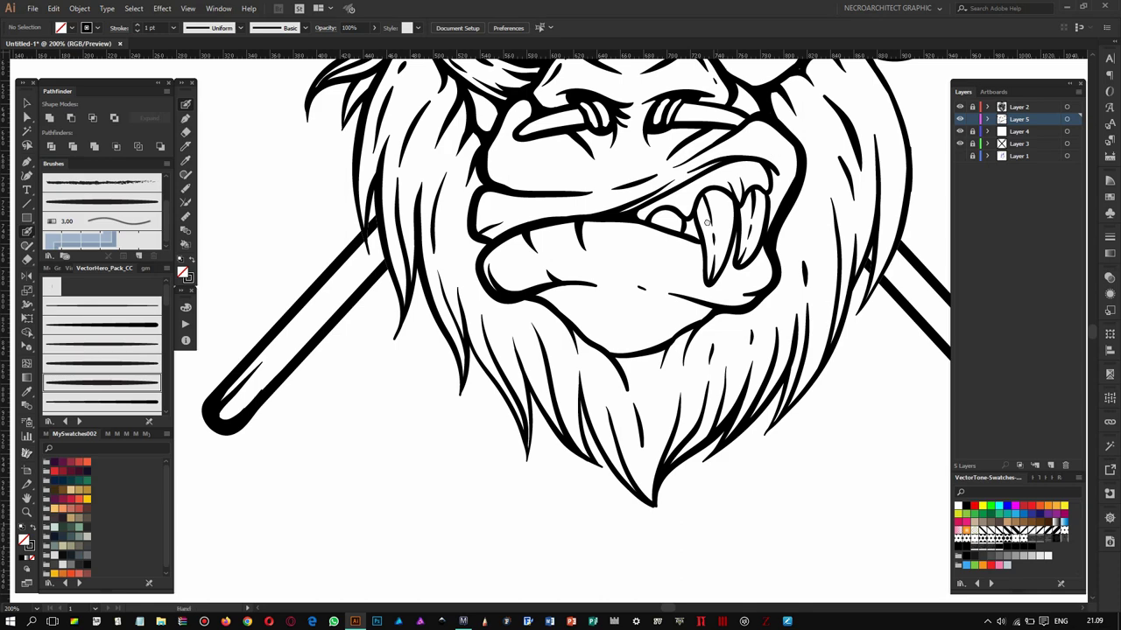
left_click_drag(777, 146, 584, 204)
left_click_drag(469, 215, 557, 285)
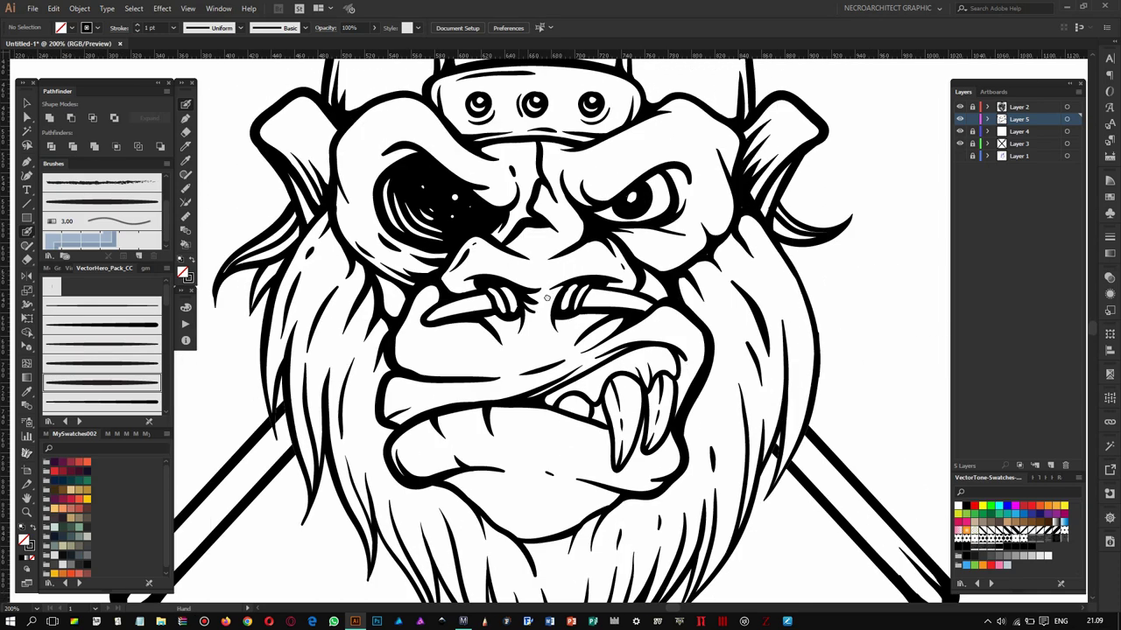
left_click_drag(574, 115, 584, 186)
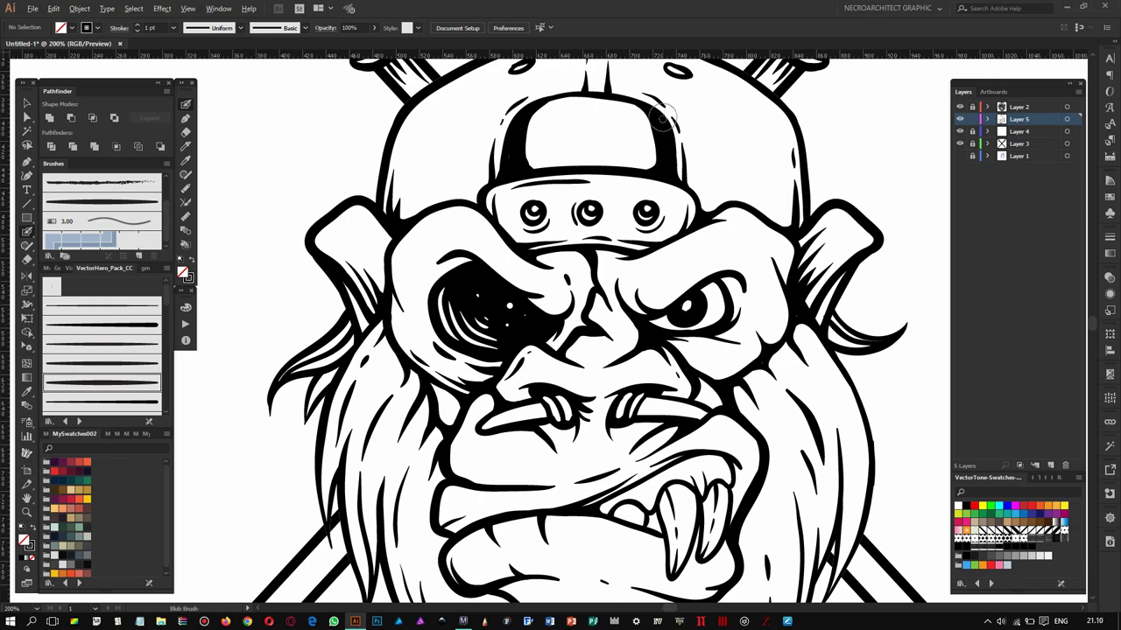
scroll(665, 116, "down", 2)
scroll(604, 166, "down", 3)
scroll(569, 324, "up", 4)
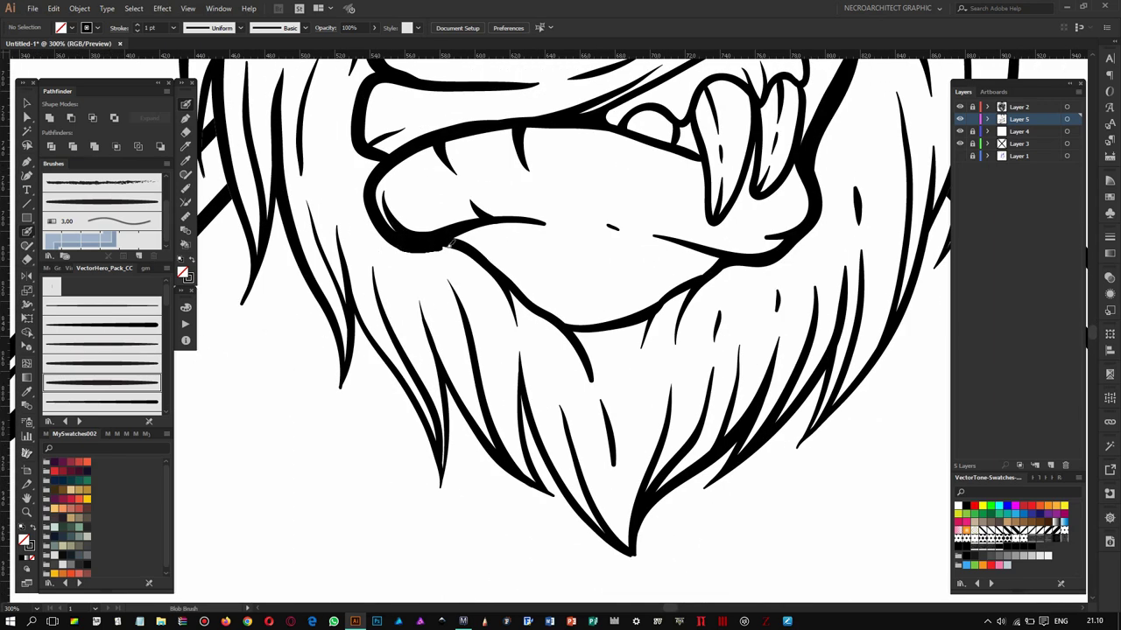
- Thicken the mouth outlines on the left, above the teeth and along the bottom
left_click_drag(519, 314, 580, 121)
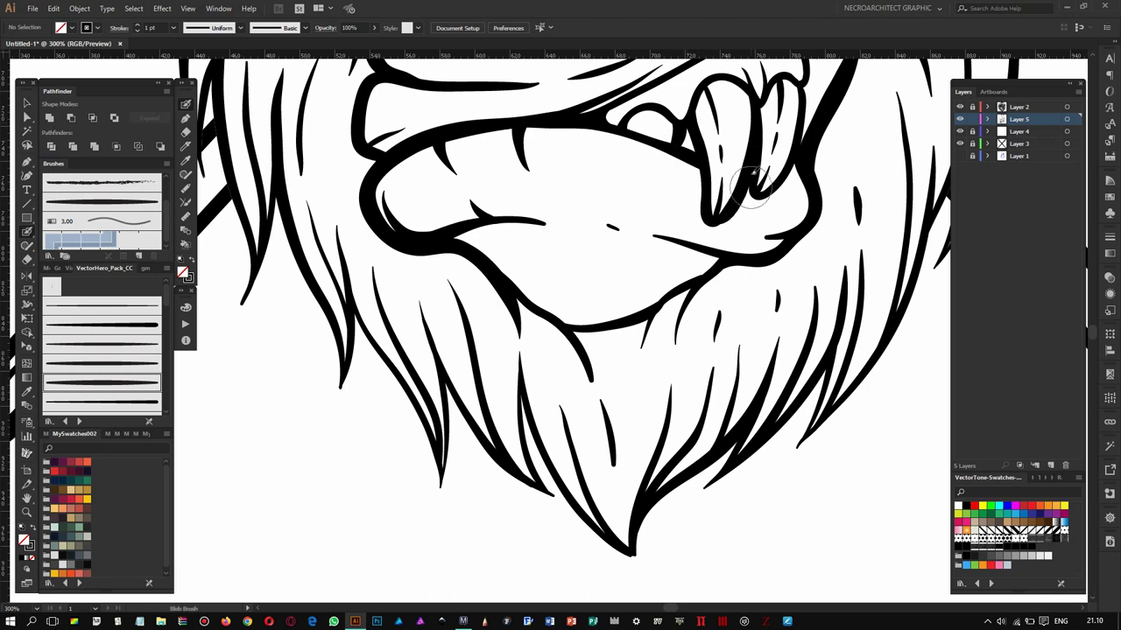
left_click_drag(755, 191, 712, 215)
left_click_drag(740, 175, 758, 146)
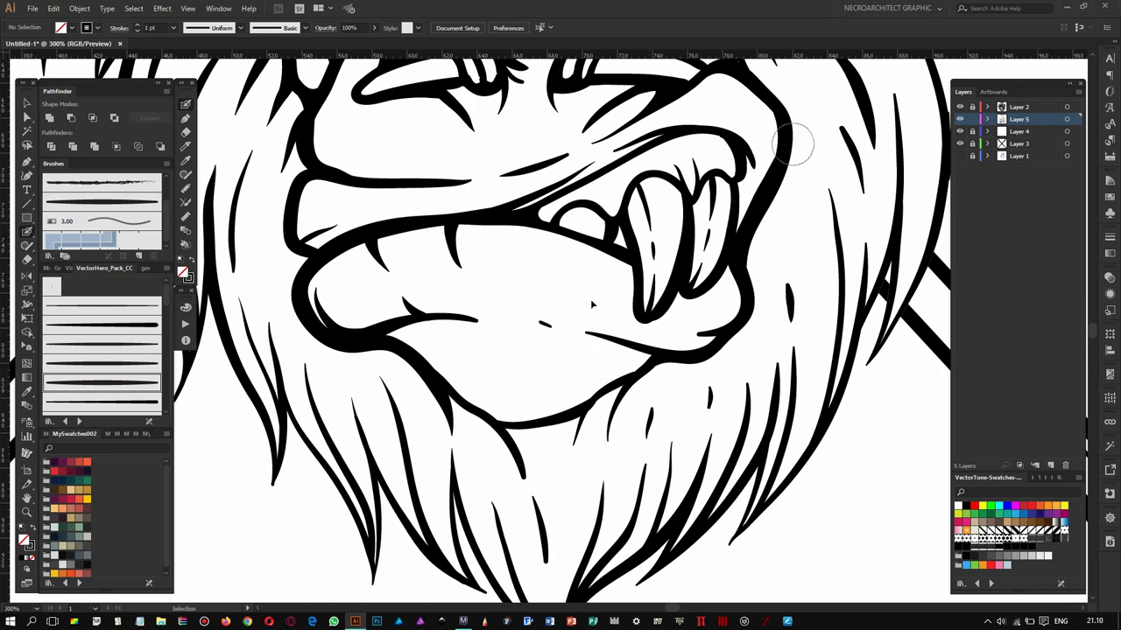
left_click_drag(690, 276, 741, 156)
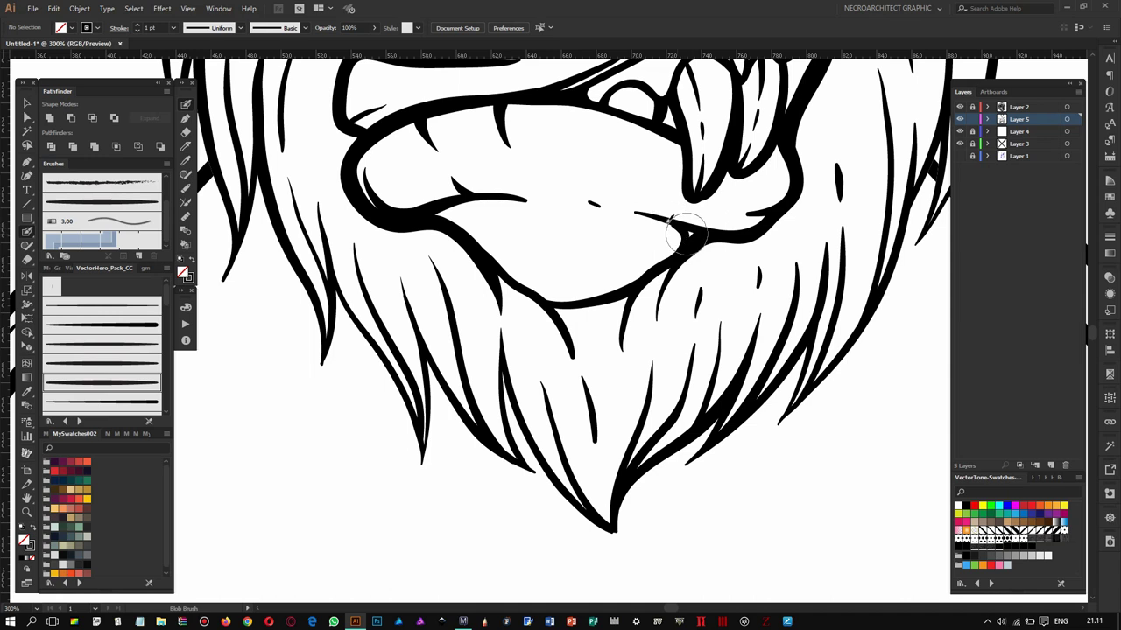
left_click_drag(494, 270, 451, 208)
left_click_drag(508, 273, 650, 264)
- Thicken the right beard strand from the tip upward
scroll(604, 315, "down", 3)
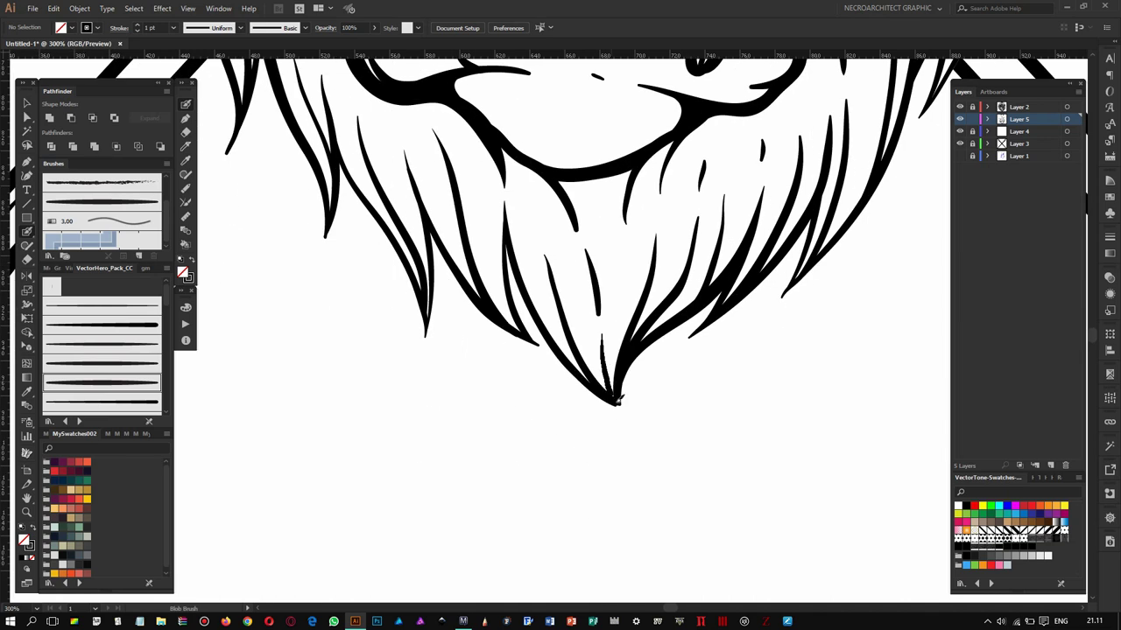
left_click_drag(623, 372, 714, 305)
left_click_drag(714, 315, 593, 390)
left_click_drag(658, 368, 810, 123)
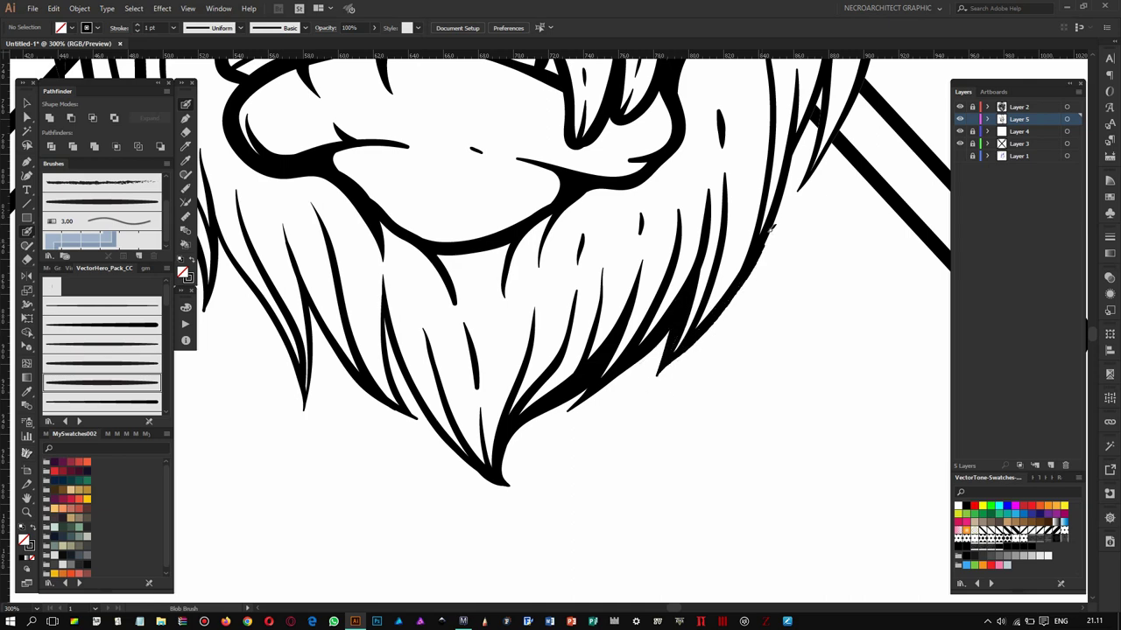
- Zoom out to the whole character and thicken a strand on the beard's left side
key("ctrl+1")
scroll(775, 73, "up", 3)
scroll(775, 72, "up", 4)
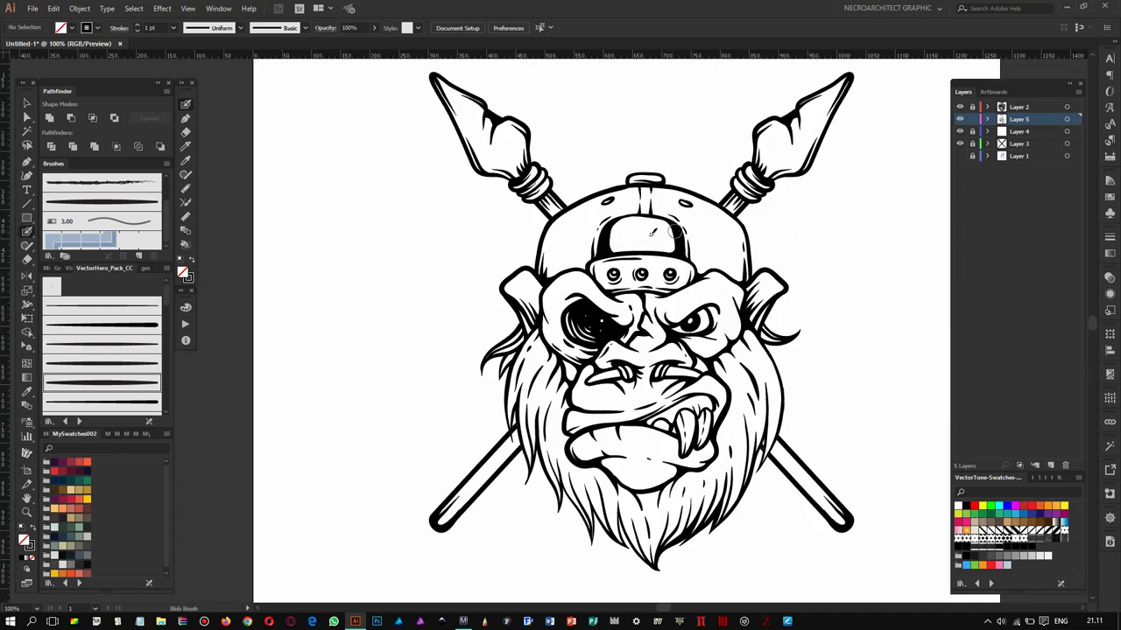
scroll(527, 219, "up", 3)
scroll(527, 219, "up", 1)
left_click_drag(460, 237, 455, 276)
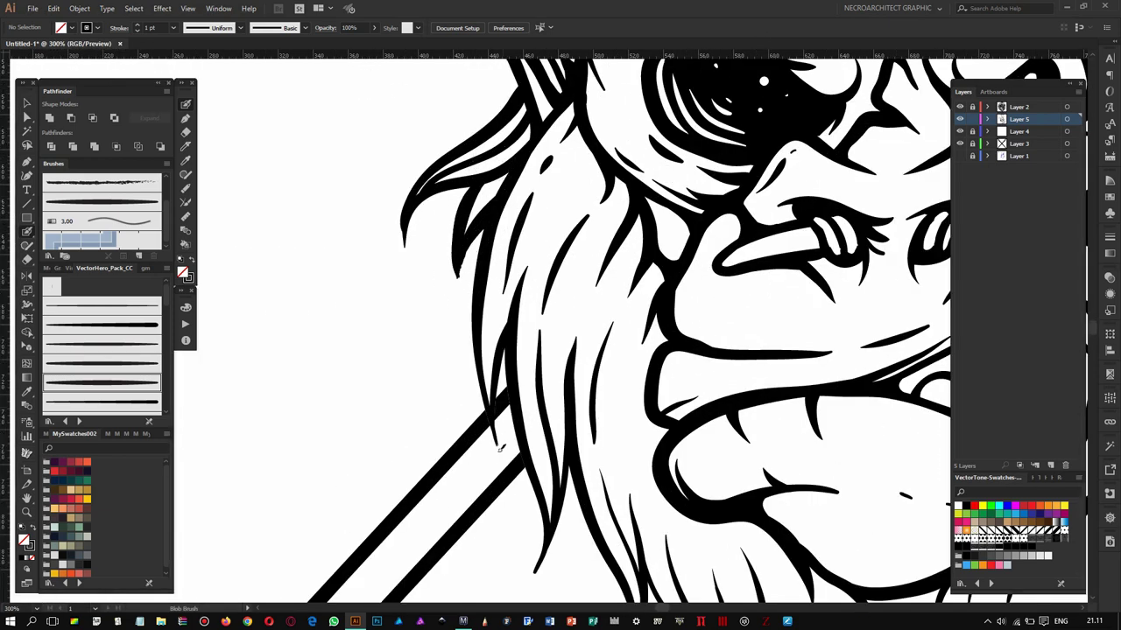
scroll(508, 420, "down", 5)
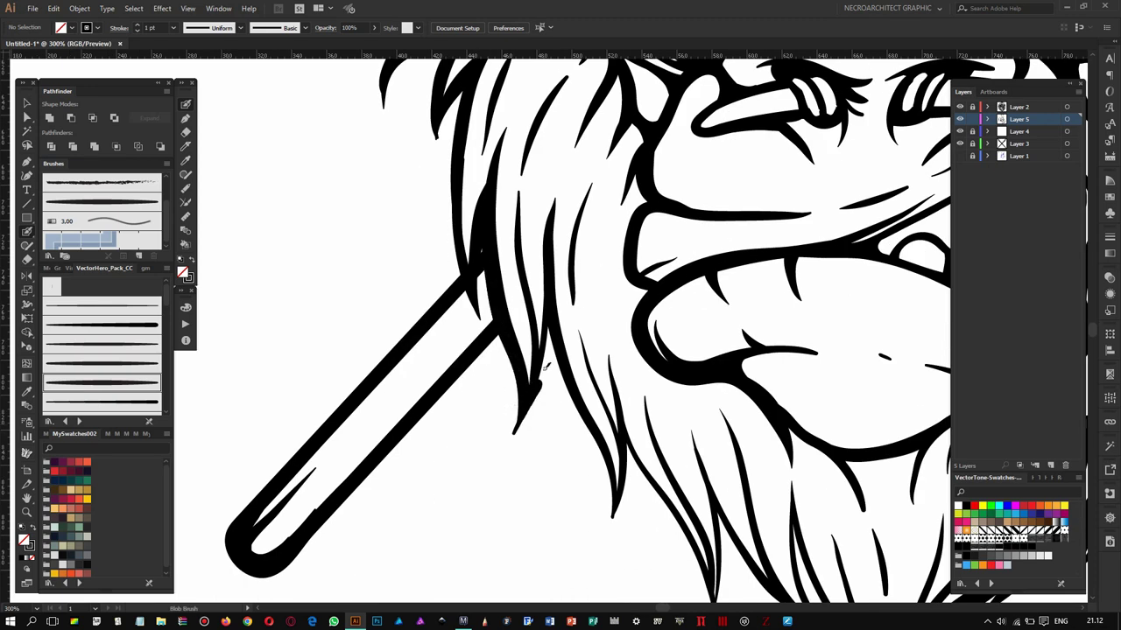
scroll(534, 385, "down", 2)
- Thicken the lower beard strands and the beard's left edge with heavy strokes
left_click_drag(577, 394, 581, 437)
scroll(581, 394, "down", 2)
scroll(582, 367, "down", 3)
left_click_drag(652, 456, 588, 309)
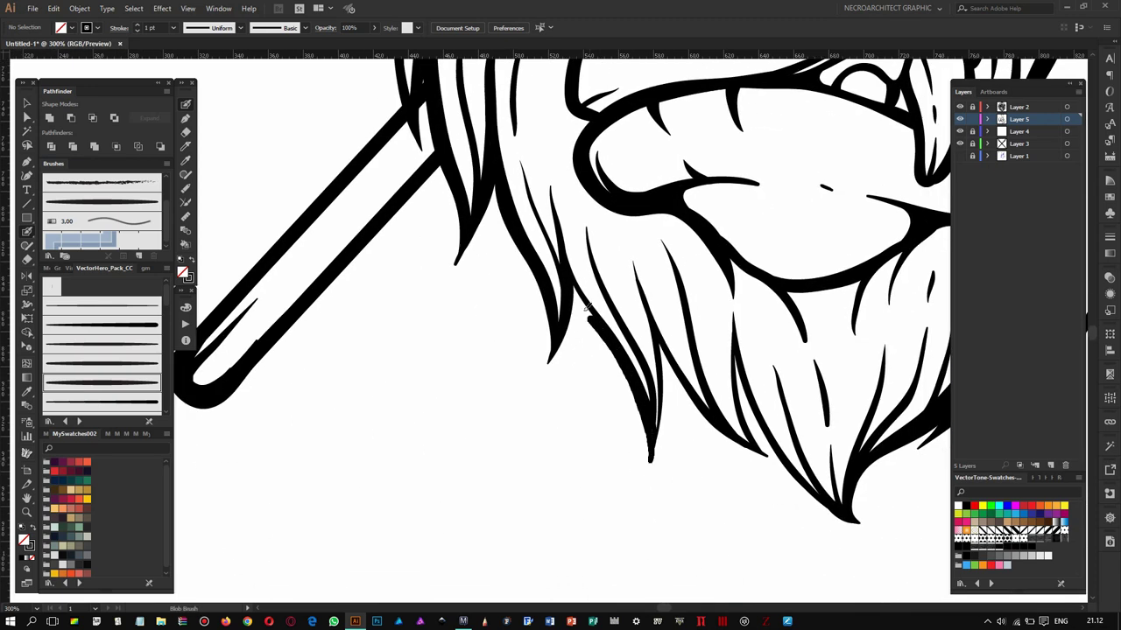
mouse_move(640, 365)
left_mouse_down()
mouse_move(634, 321)
mouse_move(631, 333)
left_mouse_up()
left_click_drag(736, 395, 658, 343)
left_click_drag(744, 407, 662, 318)
mouse_move(740, 366)
left_mouse_down()
mouse_move(630, 245)
mouse_move(621, 287)
left_mouse_up()
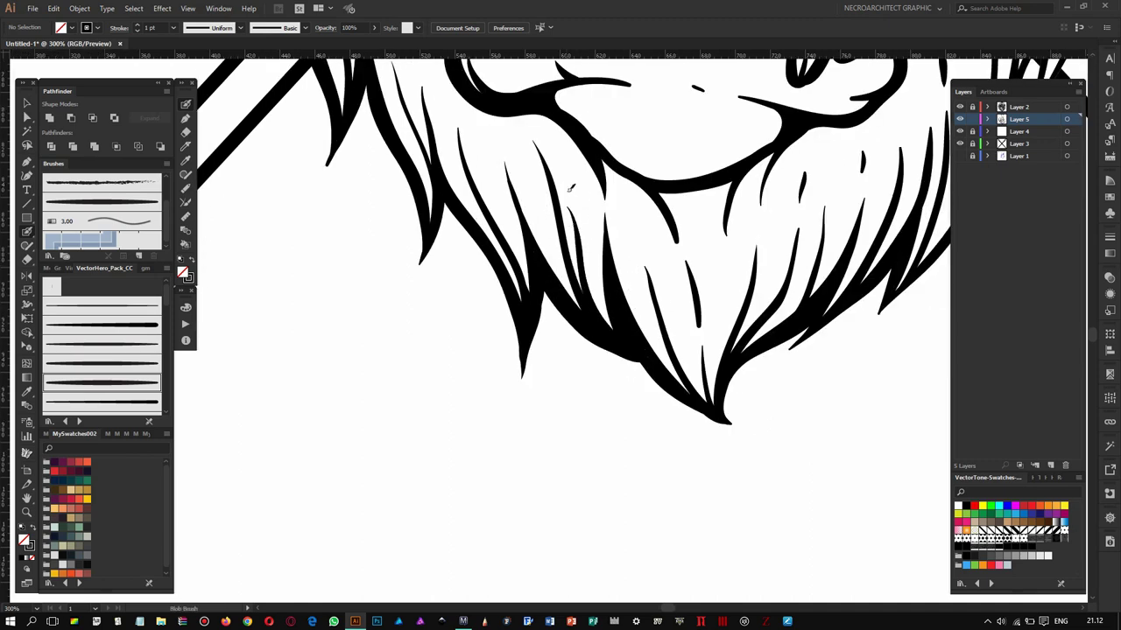
left_click_drag(528, 322, 408, 300)
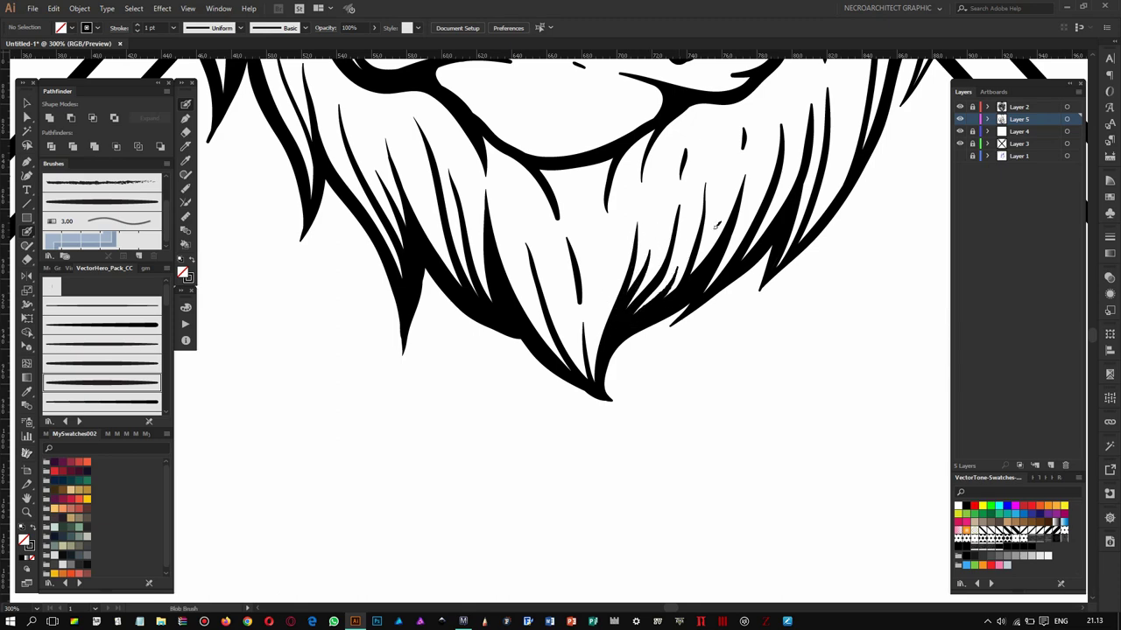
left_click_drag(712, 149, 675, 202)
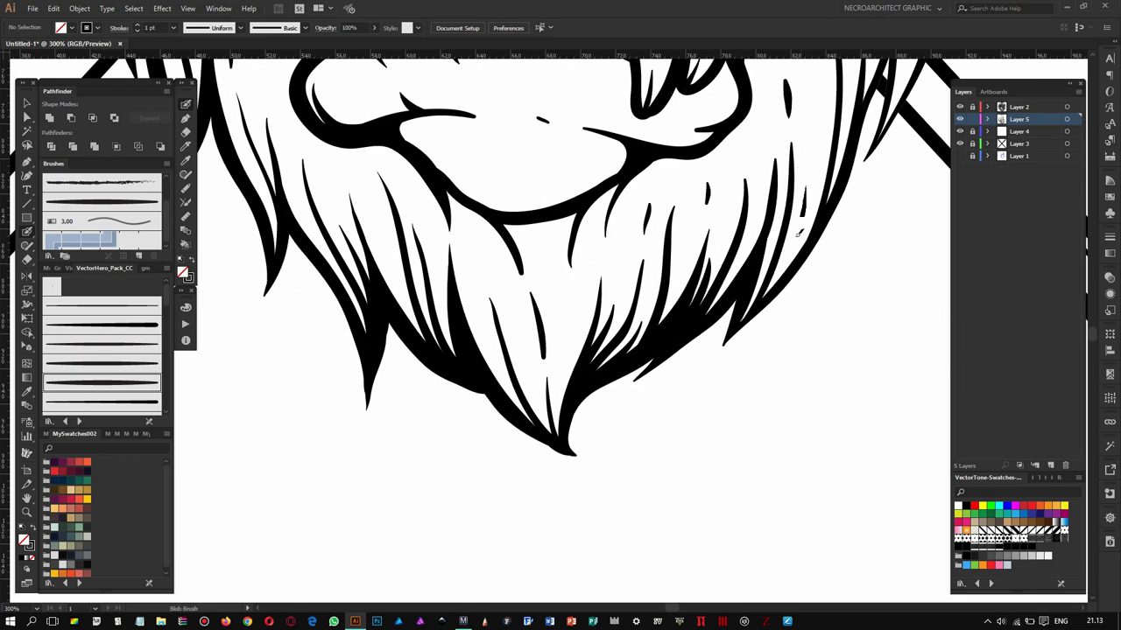
- Thicken the beard's right outline just above the spear
scroll(725, 251, "down", 1)
scroll(726, 250, "down", 1)
scroll(756, 318, "down", 1)
scroll(751, 359, "up", 1)
scroll(701, 394, "up", 1)
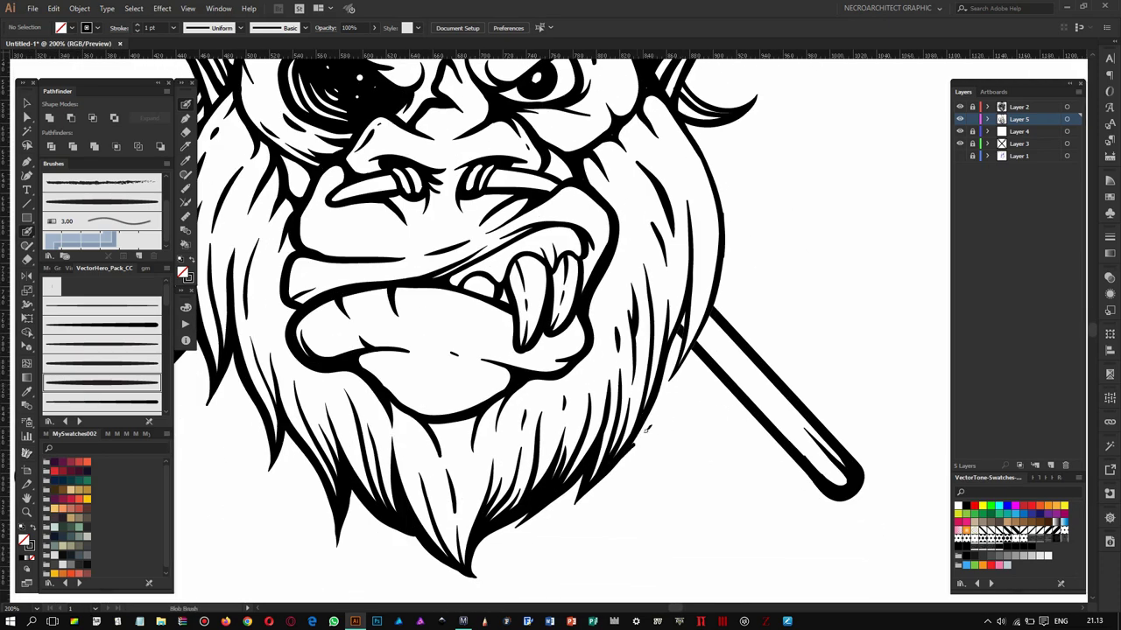
left_click_drag(688, 359, 722, 229)
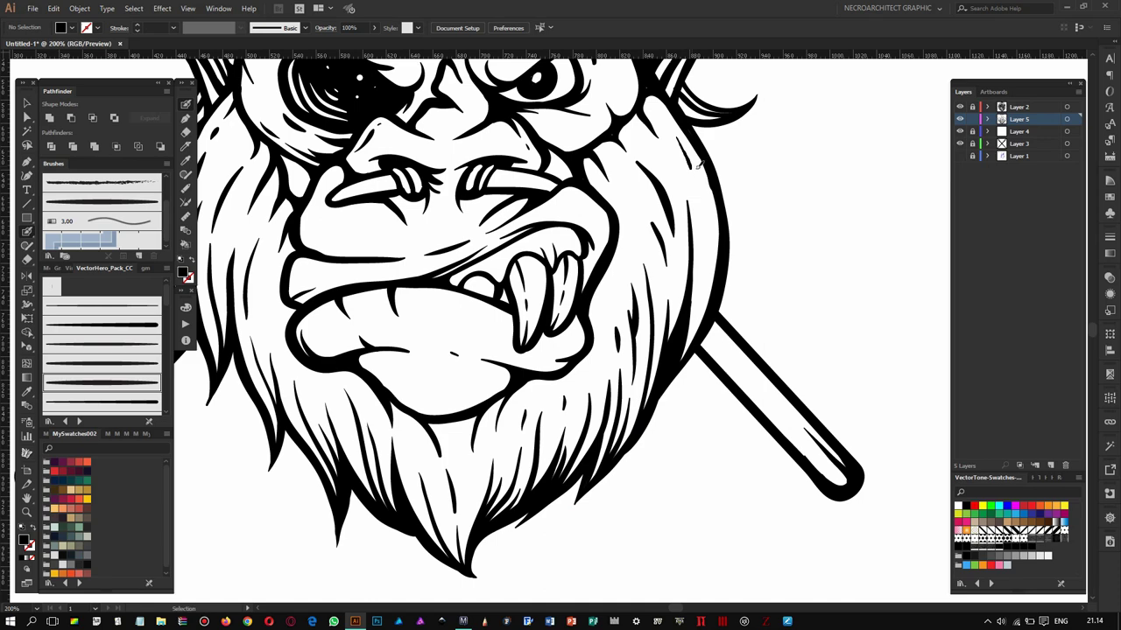
scroll(701, 351, "down", 2)
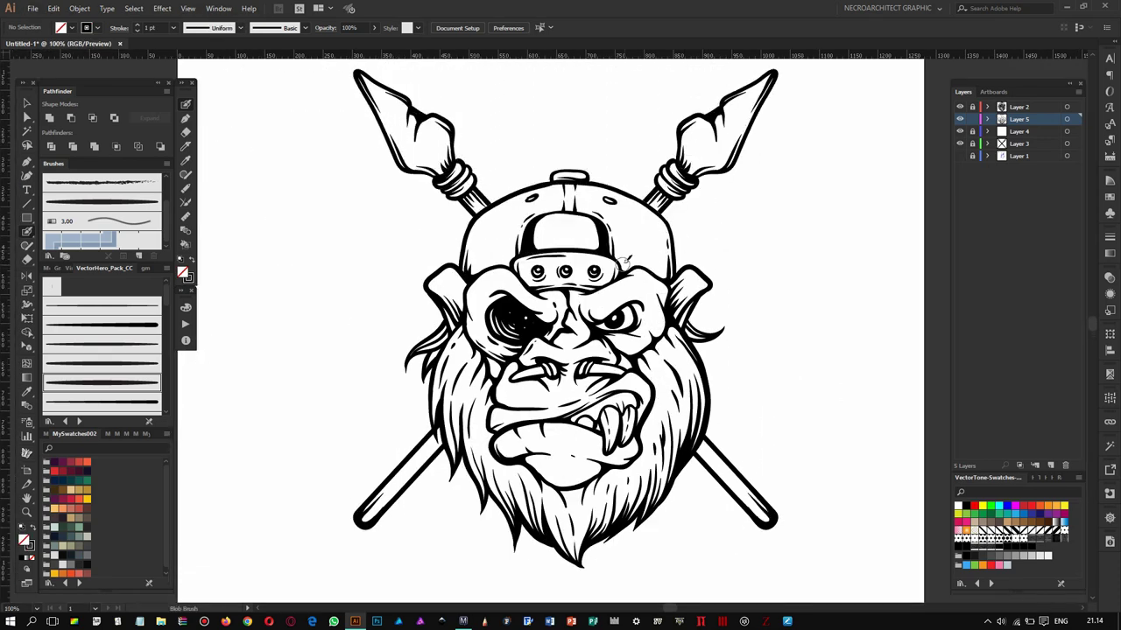
scroll(625, 260, "up", 3)
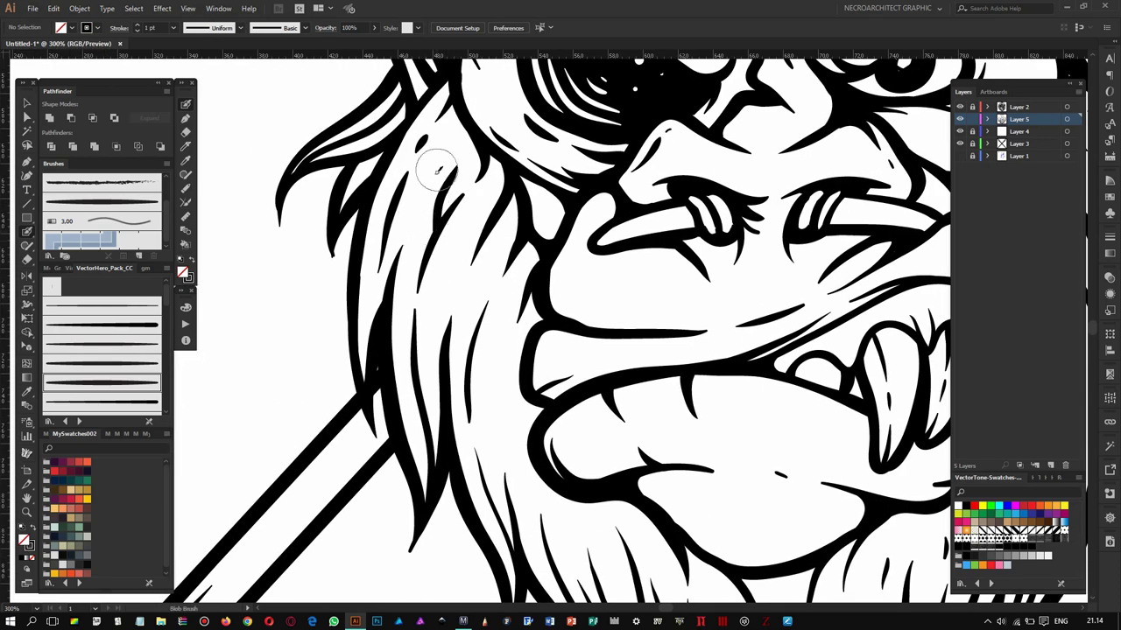
scroll(458, 256, "down", 3)
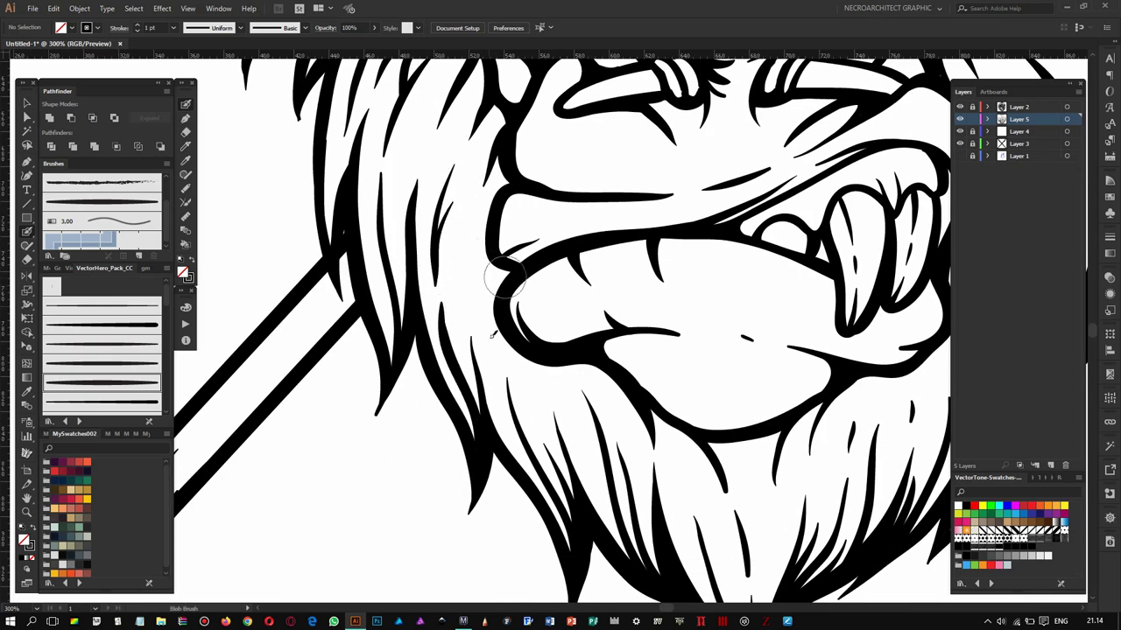
scroll(499, 254, "down", 2)
scroll(578, 311, "down", 2)
- Add fine hair strands inside the beard and in the fur beside the mouth
left_click_drag(632, 320, 604, 241)
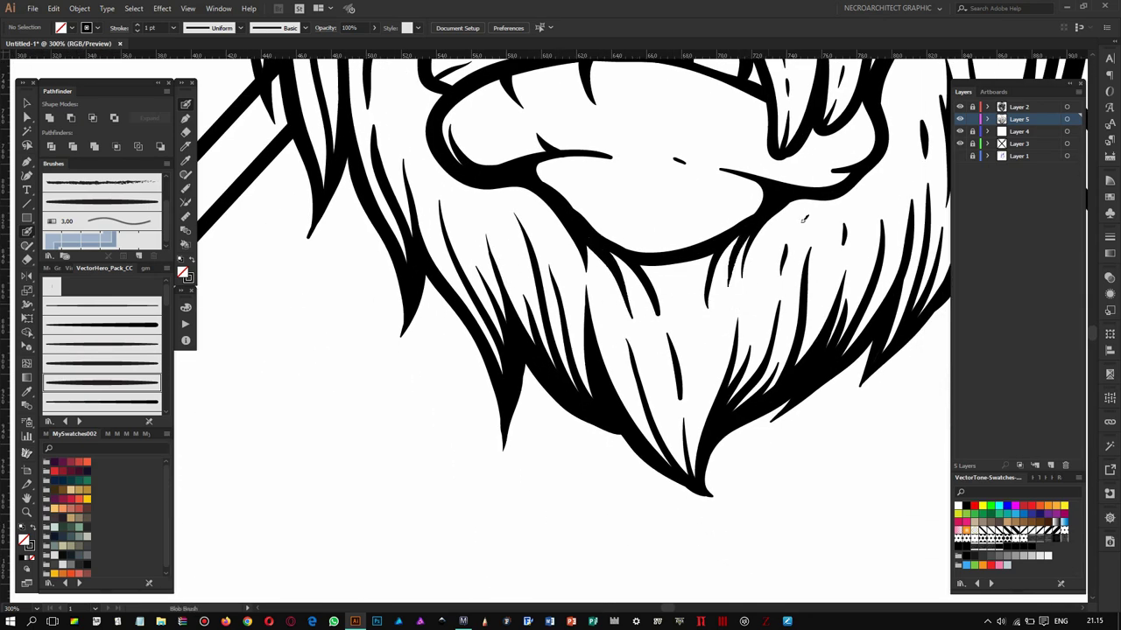
left_click_drag(714, 337, 674, 473)
left_click_drag(613, 337, 594, 254)
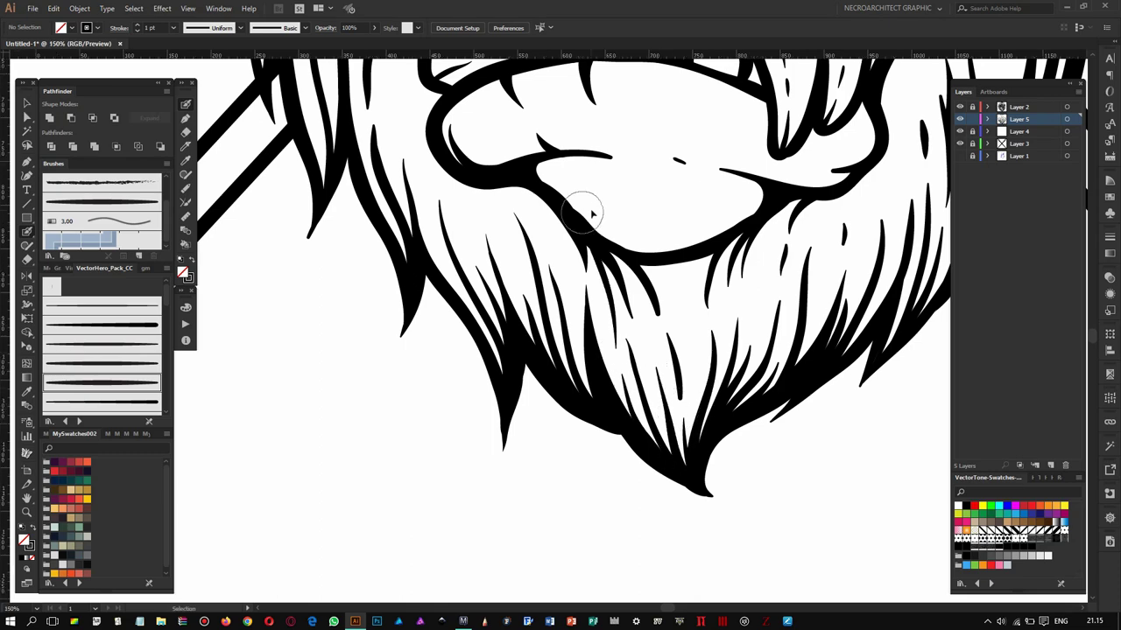
scroll(583, 213, "down", 5)
scroll(665, 263, "up", 2)
scroll(716, 286, "up", 2)
scroll(623, 375, "up", 1)
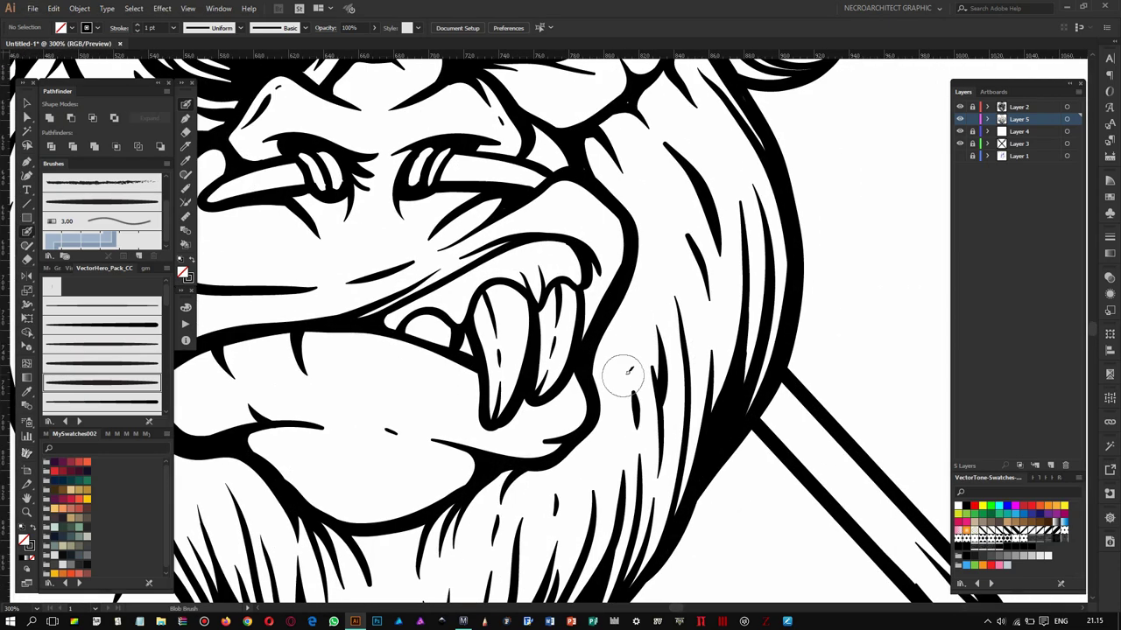
left_click_drag(634, 306, 650, 237)
left_click_drag(671, 279, 652, 224)
- Add a fine hair stroke in the cheek fur
scroll(672, 182, "down", 3)
scroll(525, 219, "down", 1)
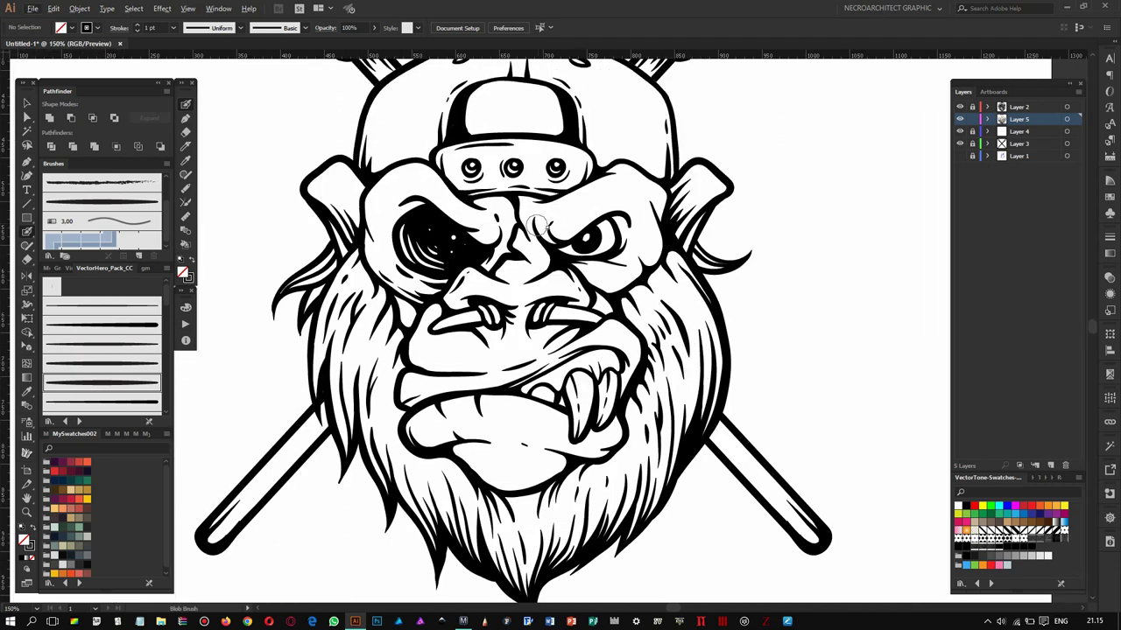
scroll(403, 246, "up", 3)
scroll(410, 236, "up", 1)
scroll(389, 277, "down", 2)
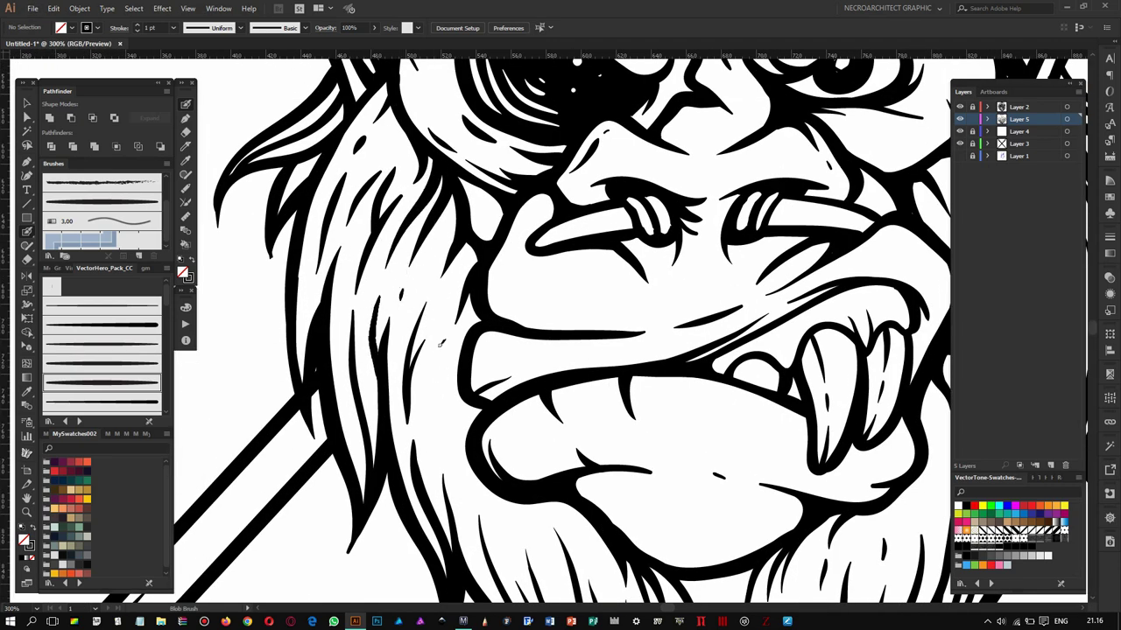
scroll(412, 263, "down", 3)
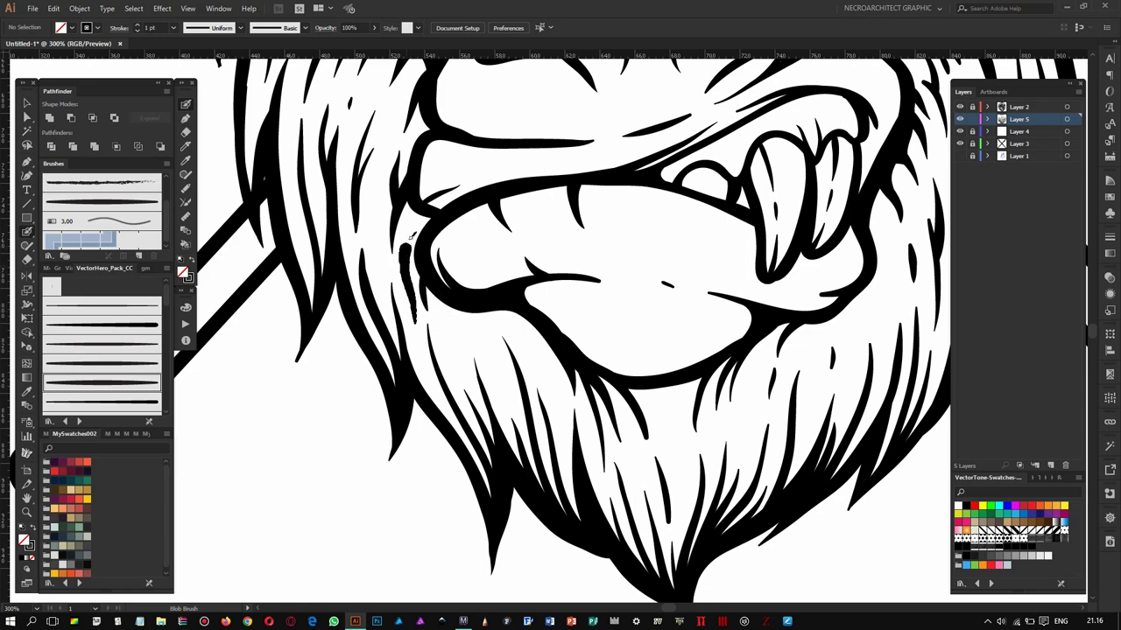
scroll(450, 463, "down", 4)
scroll(534, 341, "up", 1)
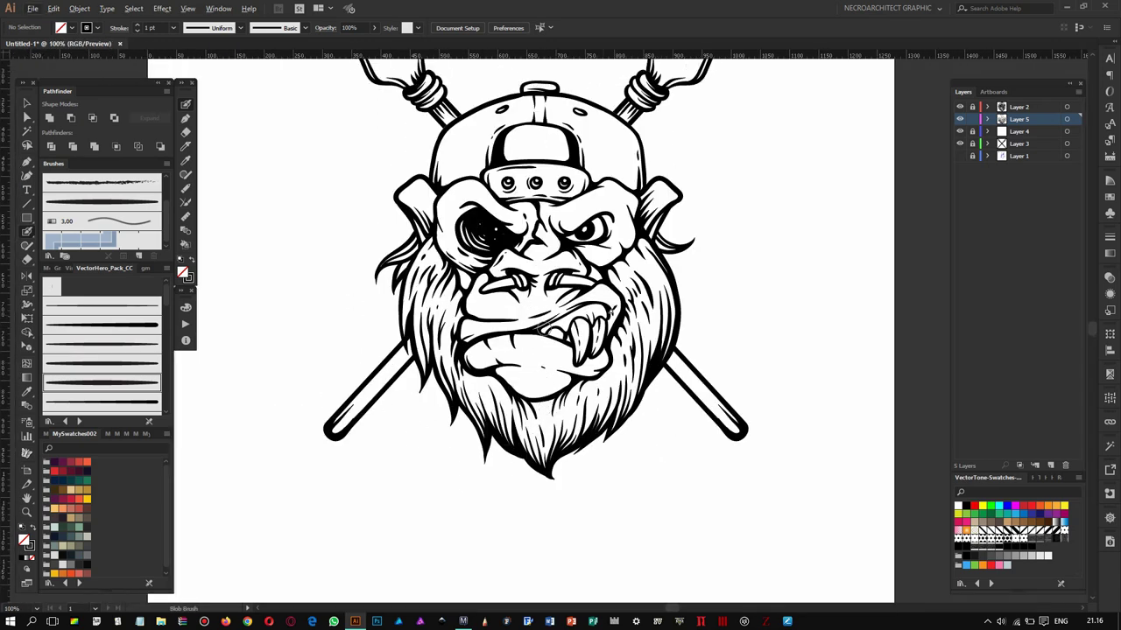
scroll(534, 342, "up", 3)
scroll(534, 342, "up", 1)
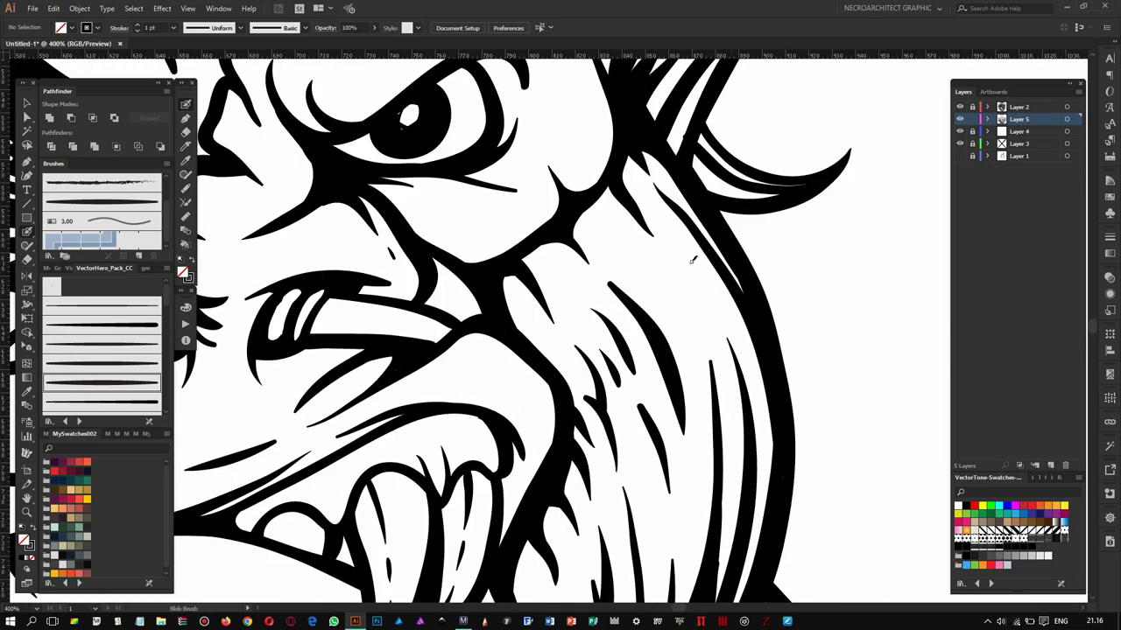
left_click_drag(667, 253, 702, 295)
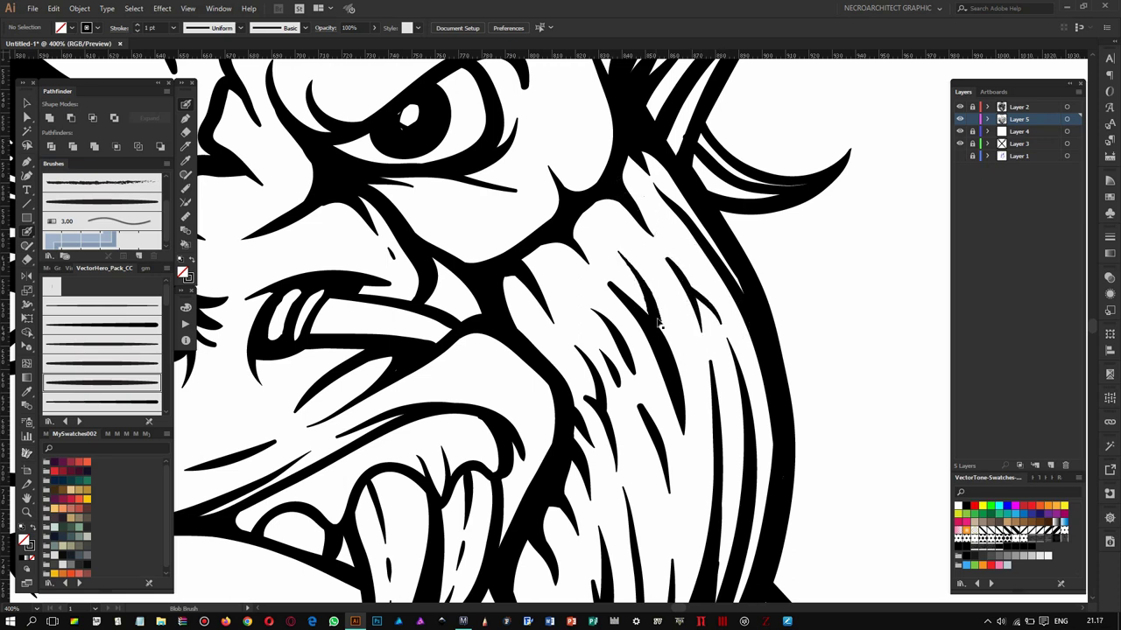
- Add fine hair strokes along the beard's right side
scroll(660, 310, "down", 1)
scroll(463, 329, "down", 2)
scroll(466, 327, "up", 1)
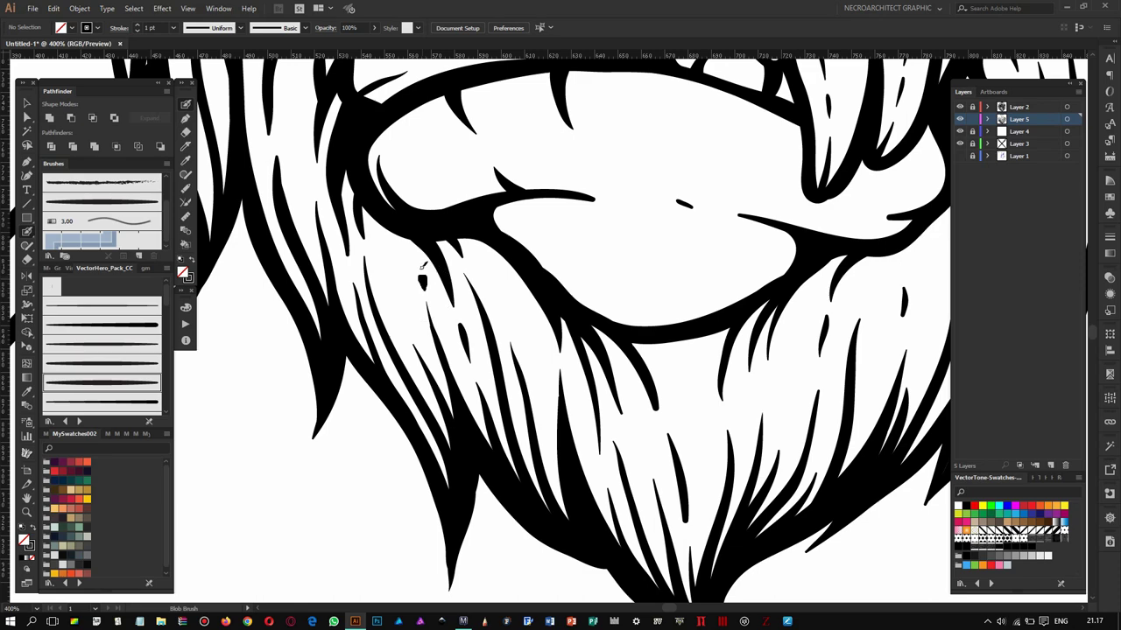
scroll(421, 263, "down", 2)
scroll(470, 347, "up", 1)
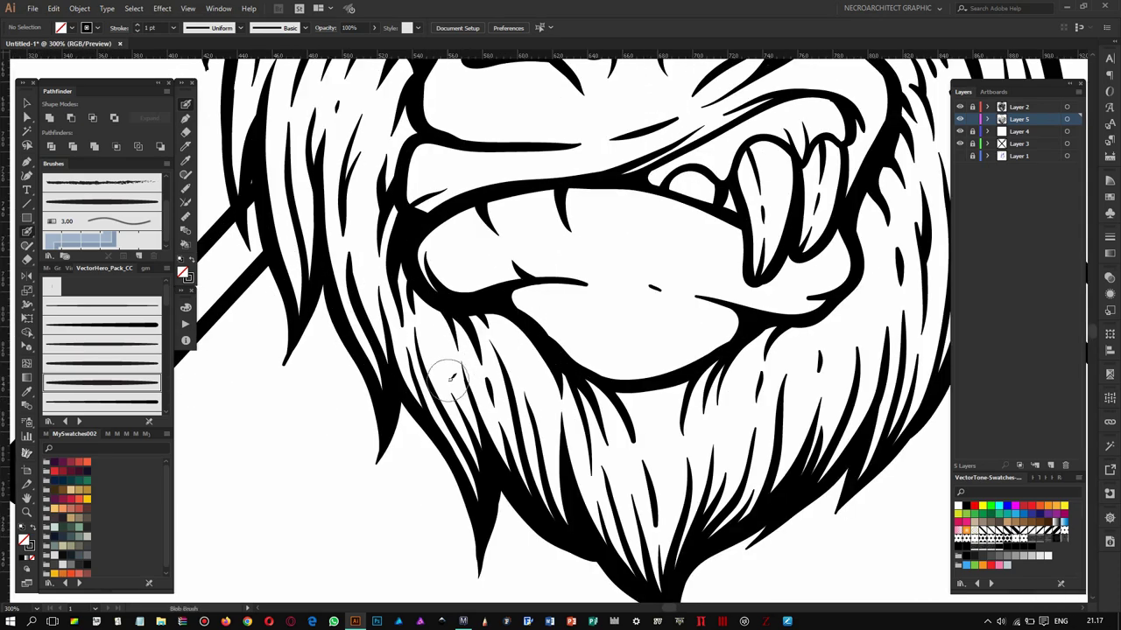
scroll(453, 376, "down", 1)
scroll(540, 428, "down", 1)
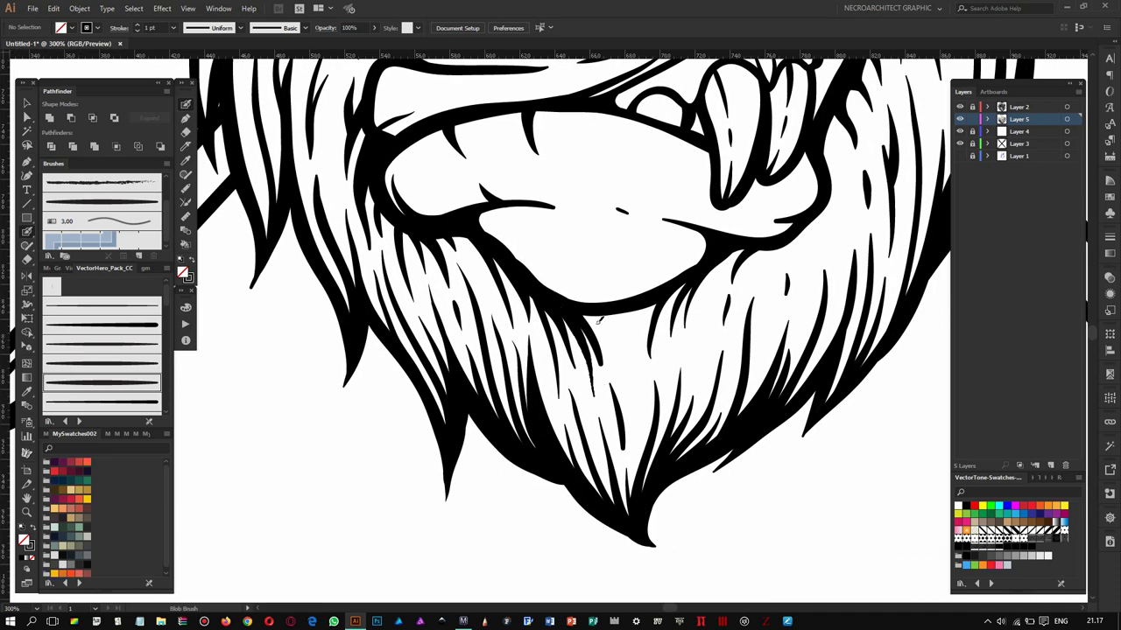
left_click_drag(683, 288, 655, 398)
left_click_drag(739, 254, 704, 372)
- Add one more hair stroke on the beard's far right side
mouse_move(814, 226)
left_mouse_down()
mouse_move(755, 407)
mouse_move(795, 315)
left_mouse_up()
scroll(700, 175, "down", 5)
scroll(581, 267, "up", 1)
scroll(581, 267, "up", 1)
scroll(581, 267, "up", 3)
scroll(581, 267, "up", 1)
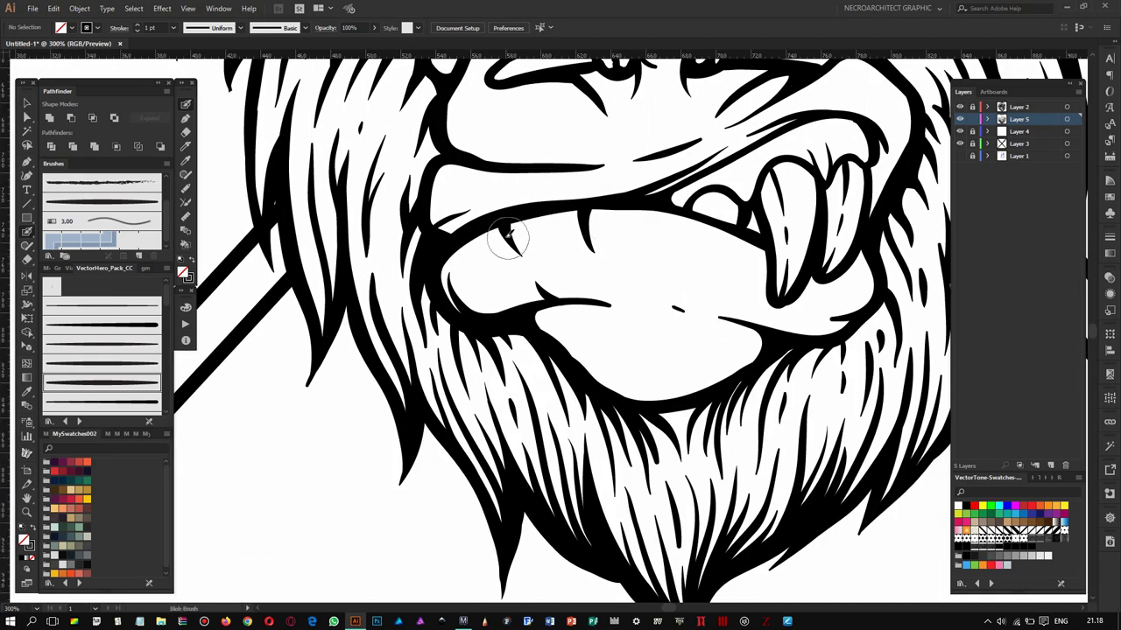
scroll(536, 234, "down", 3)
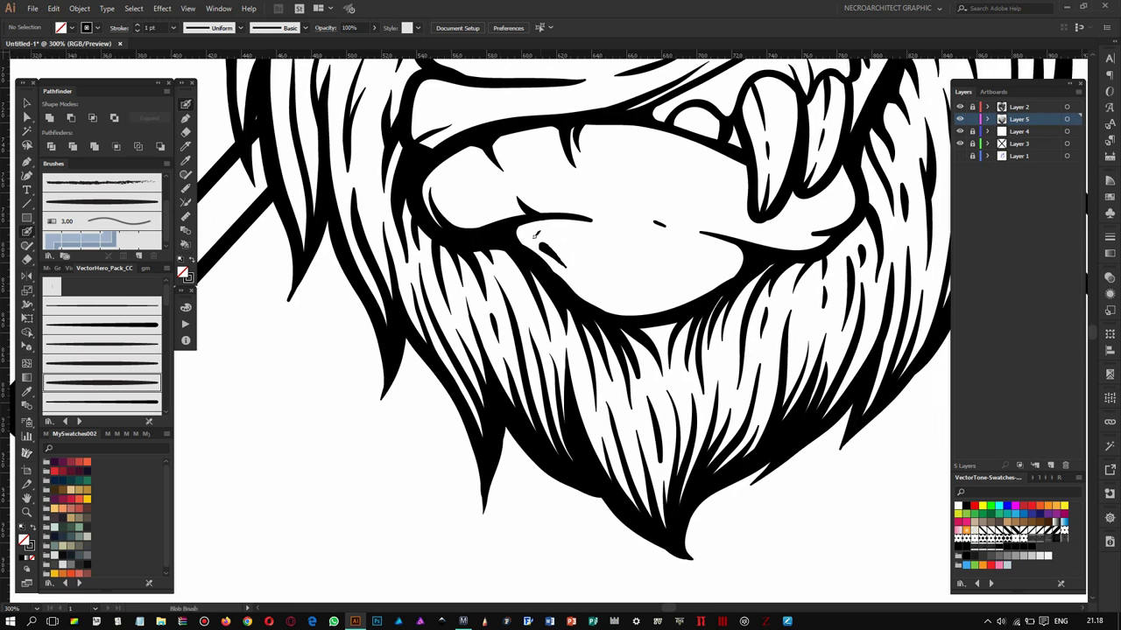
- Replace the short lip stroke with a longer crease and add a lower-lip crease
key("ctrl+z")
mouse_move(652, 301)
left_mouse_down()
mouse_move(742, 250)
mouse_move(840, 229)
left_mouse_up()
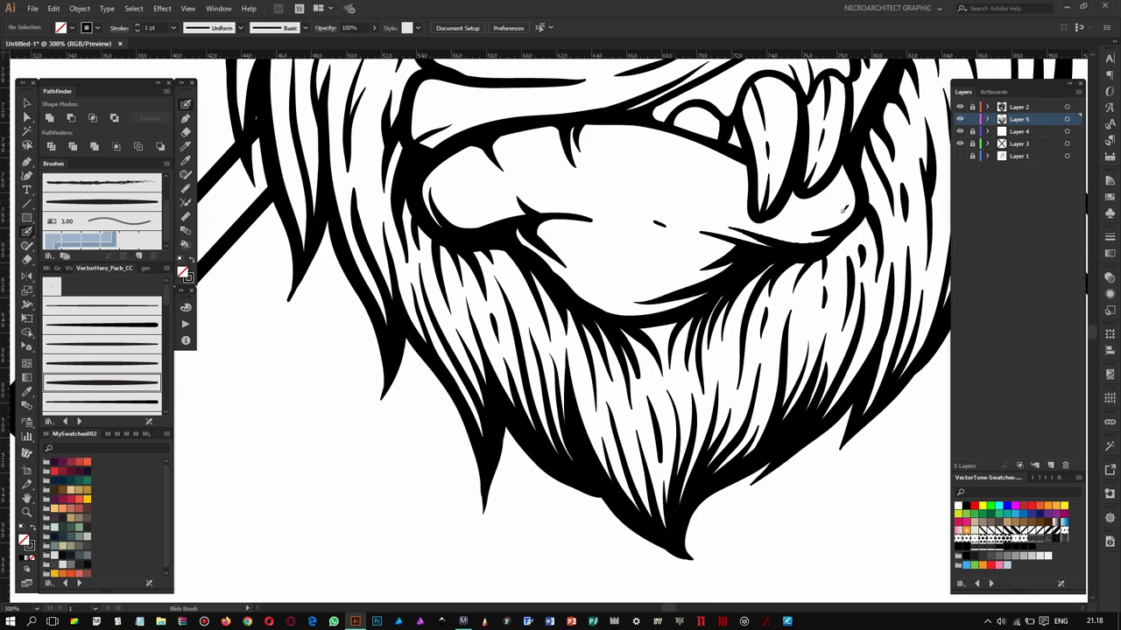
left_click_drag(680, 211, 705, 219)
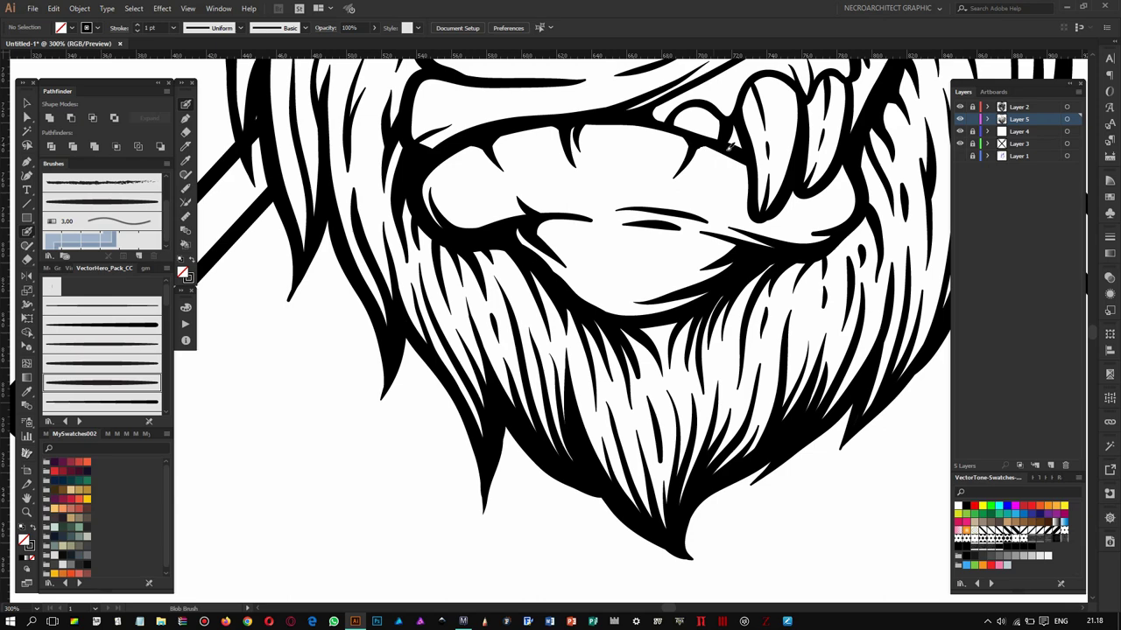
scroll(758, 142, "down", 5)
scroll(614, 271, "up", 3)
scroll(613, 271, "up", 2)
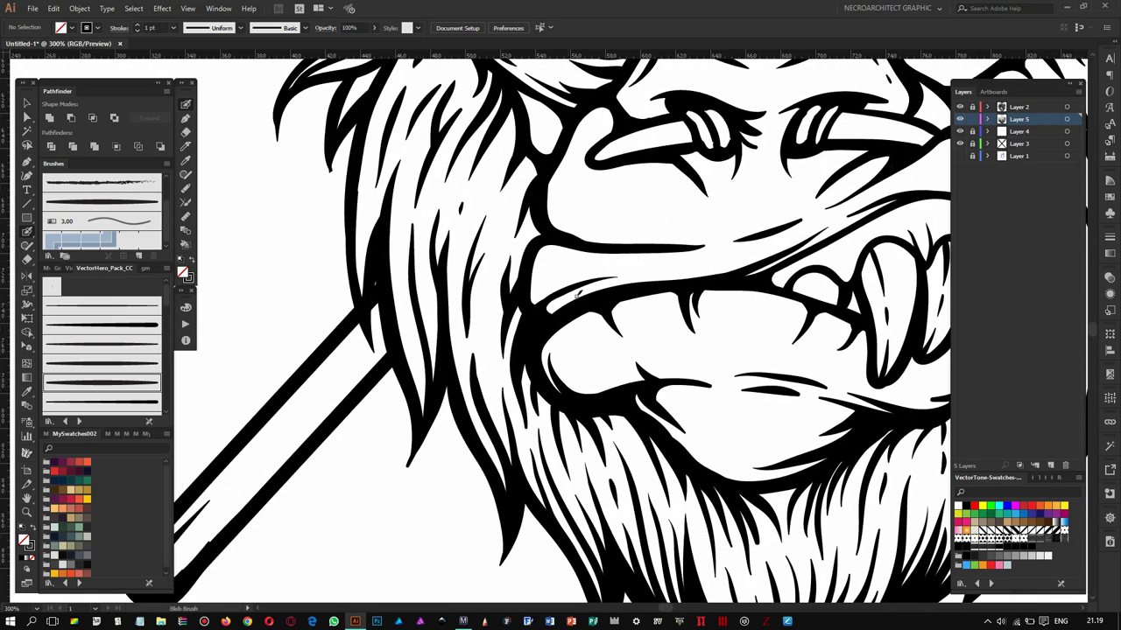
scroll(438, 219, "down", 2)
scroll(521, 238, "up", 2)
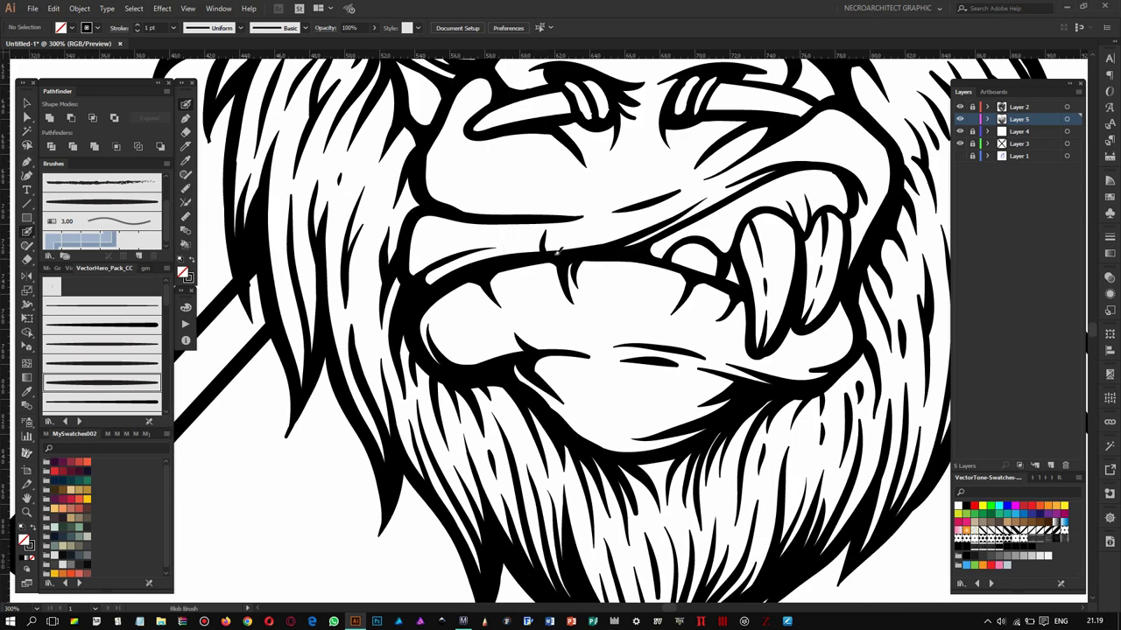
scroll(587, 313, "down", 1)
scroll(648, 250, "up", 1)
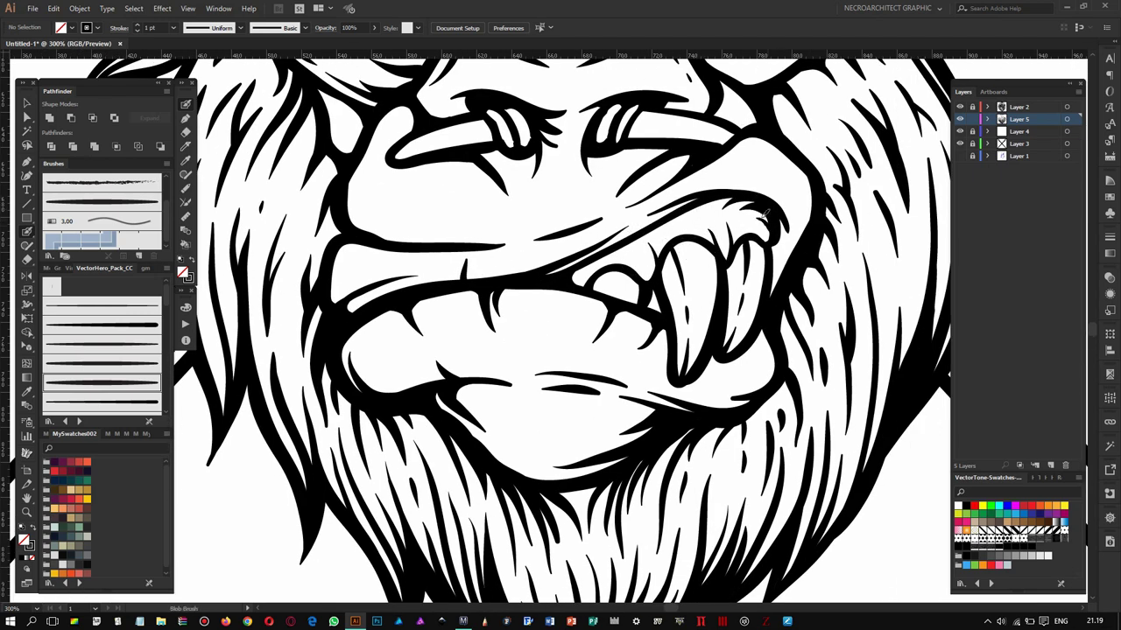
scroll(665, 236, "down", 1)
scroll(717, 216, "up", 1)
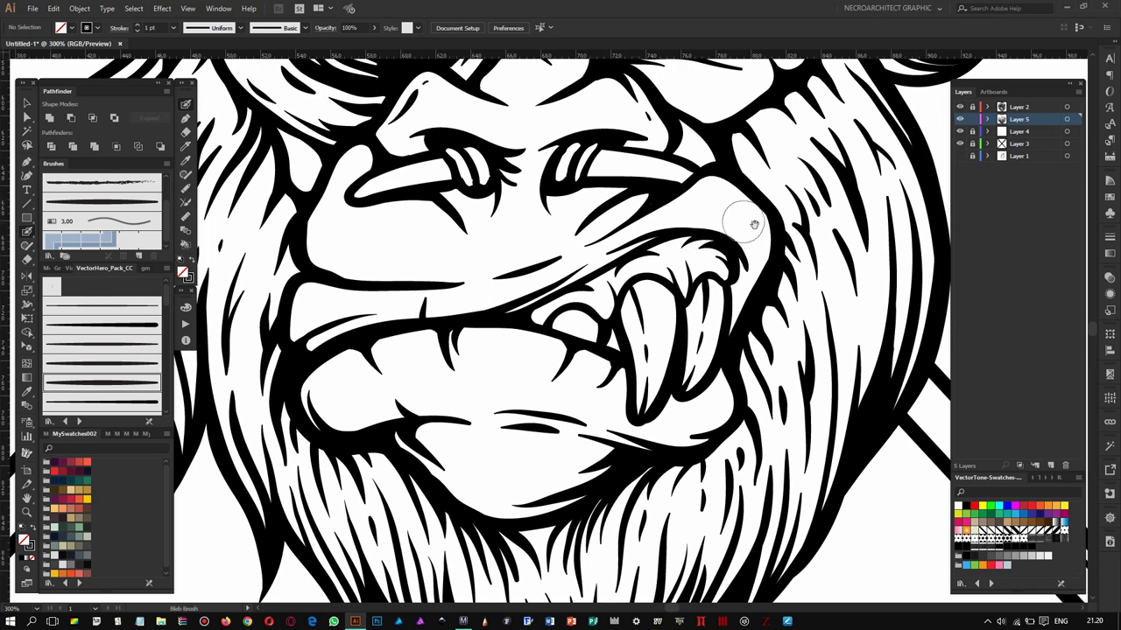
- Inspect the fang linework up close, then bring the left eye socket and cheek into view
left_click_drag(726, 362, 725, 253)
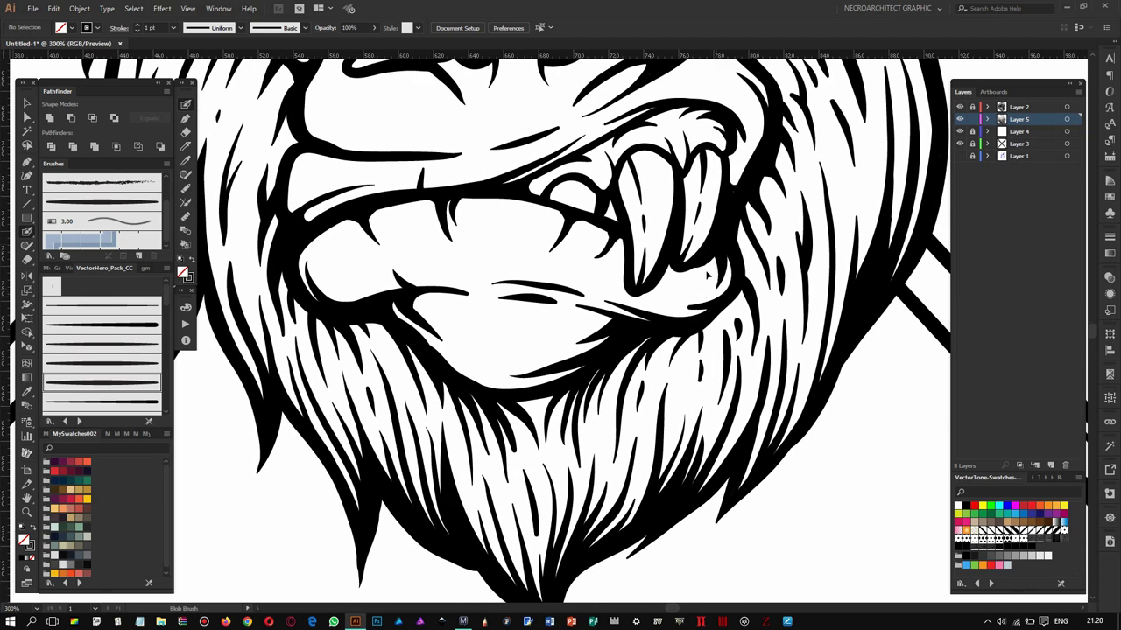
scroll(629, 273, "down", 5)
scroll(639, 254, "up", 2)
scroll(648, 236, "up", 4)
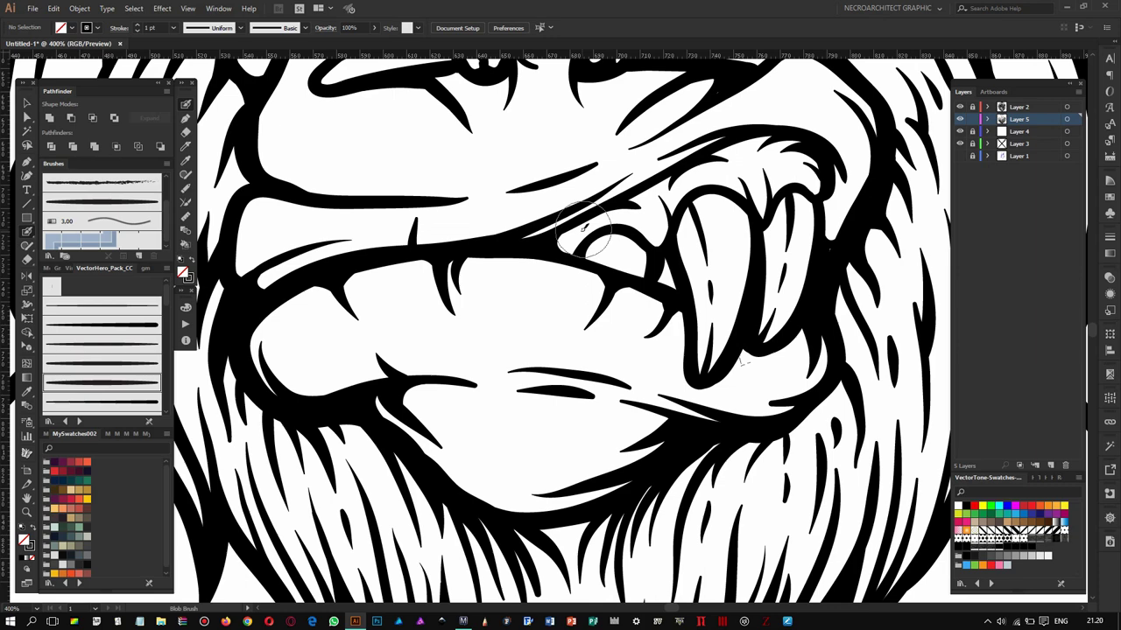
mouse_move(652, 230)
left_mouse_down()
mouse_move(622, 253)
mouse_move(689, 233)
left_mouse_up()
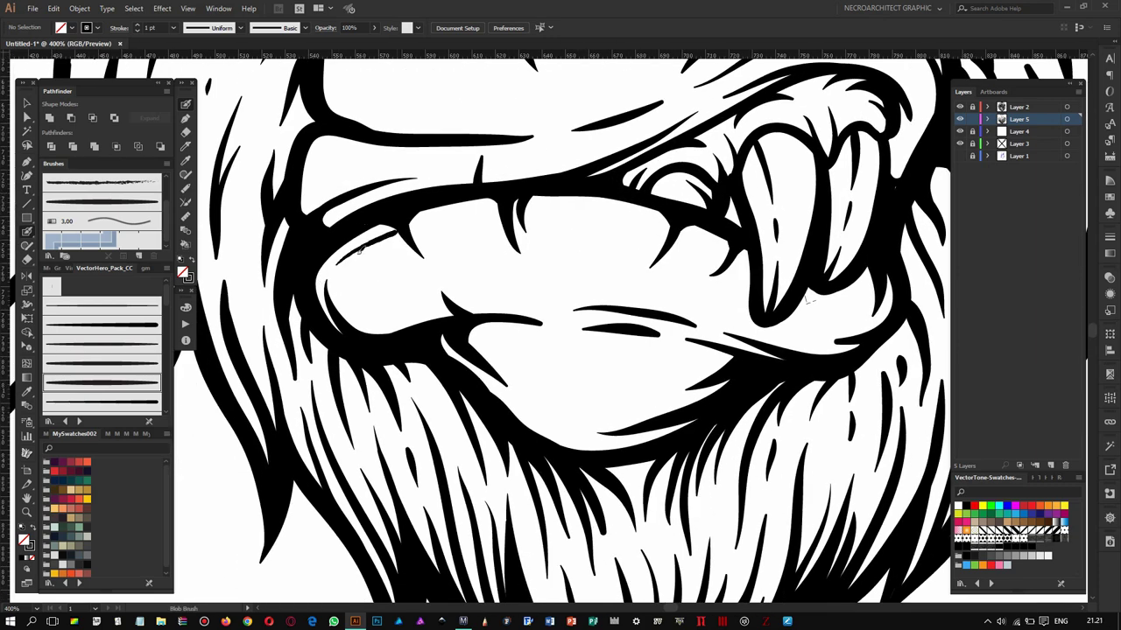
scroll(545, 199, "down", 5)
scroll(634, 193, "up", 5)
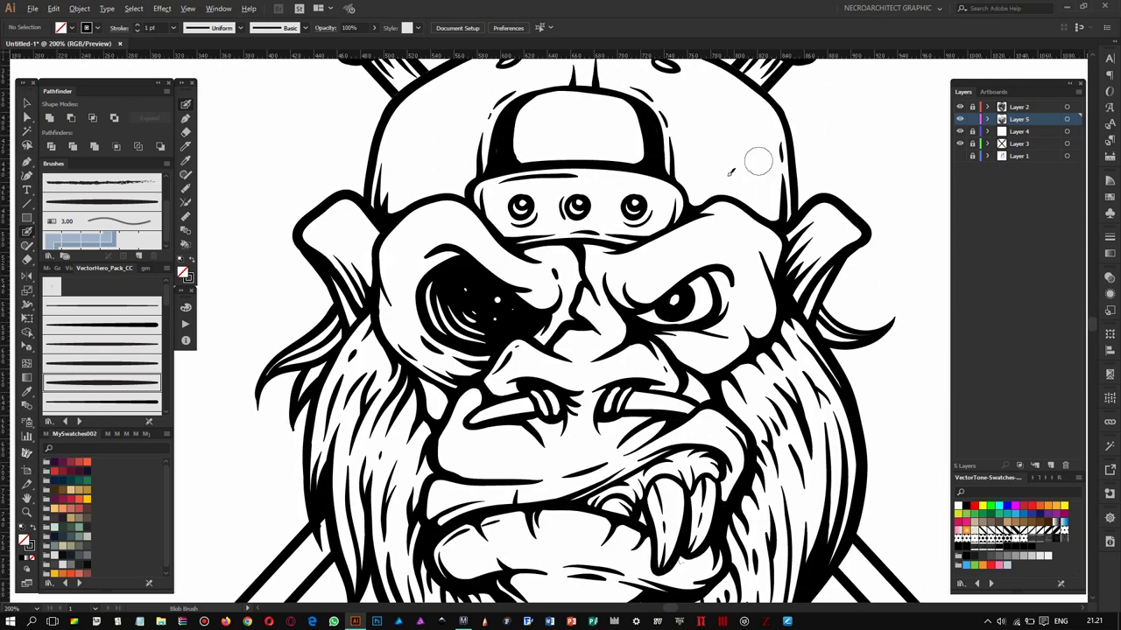
mouse_move(317, 302)
left_mouse_down()
mouse_move(510, 283)
mouse_move(600, 250)
left_mouse_up()
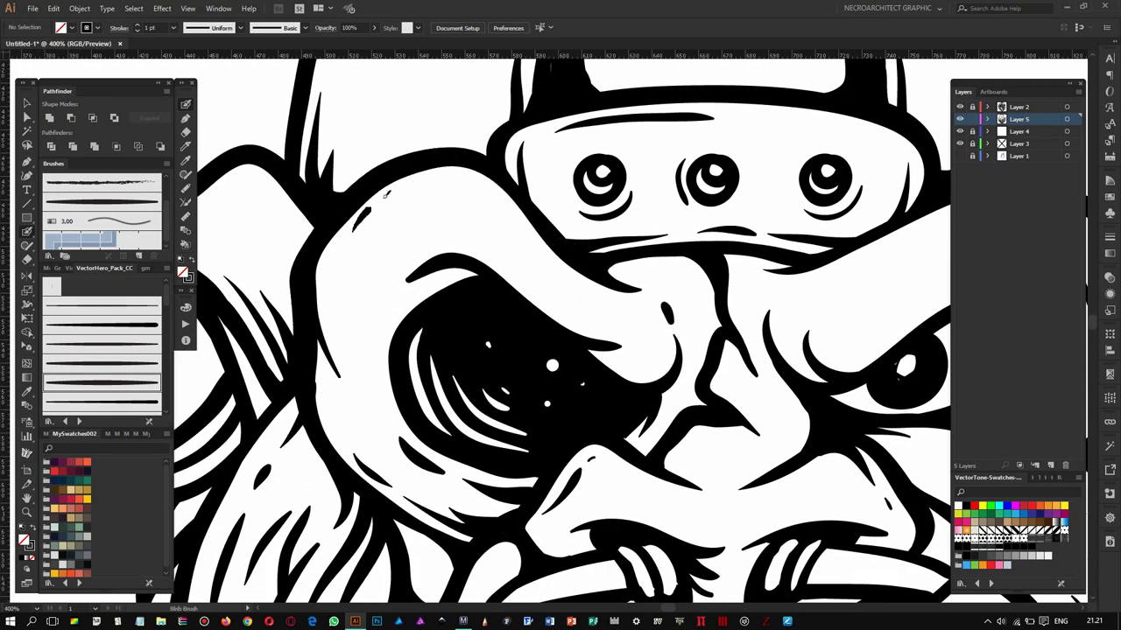
- Thicken the left cheek outline and the upper and lower eye-socket contours
left_click_drag(459, 169, 333, 289)
left_click_drag(390, 310, 508, 253)
left_click_drag(416, 289, 378, 350)
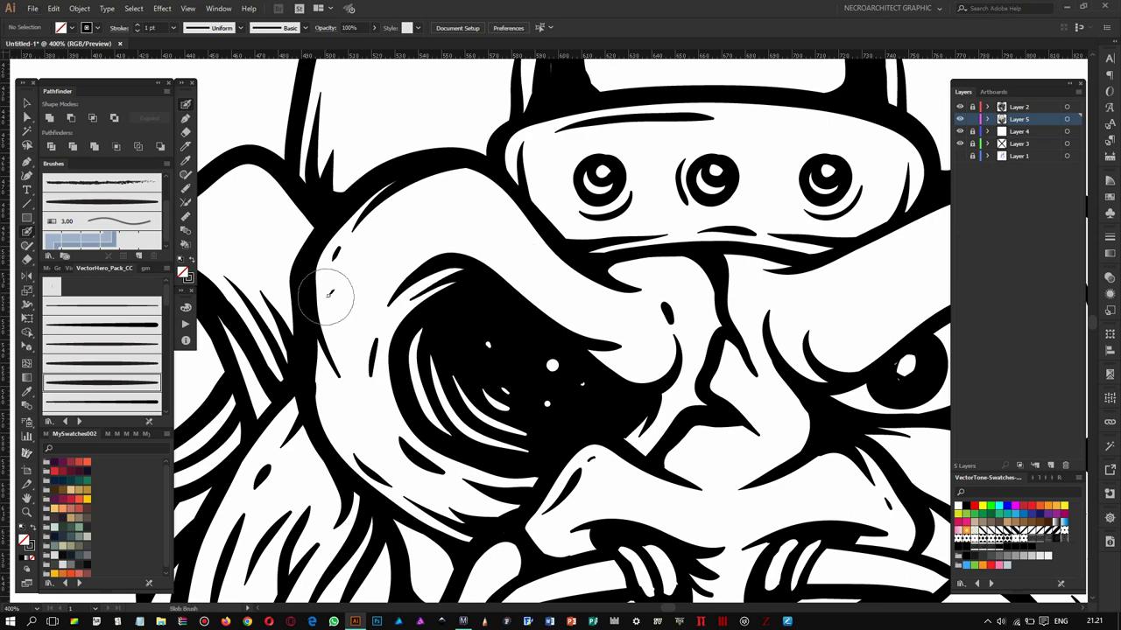
scroll(327, 296, "down", 5)
scroll(422, 366, "up", 5)
left_click_drag(282, 241, 293, 300)
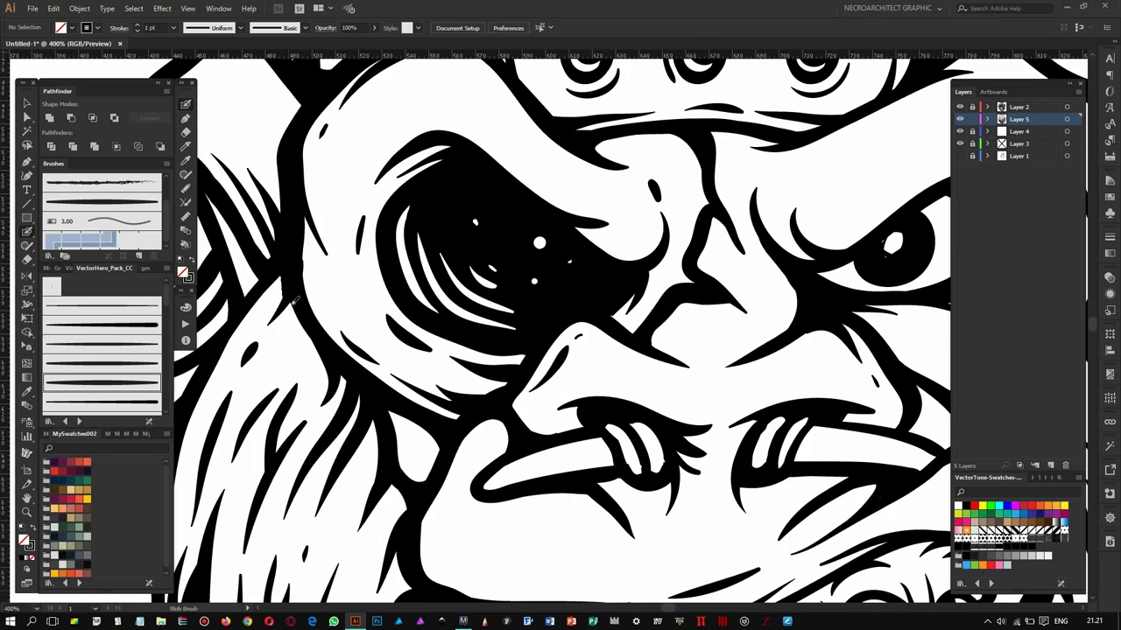
- Inspect the nose area, then select the tooth piece and lock Layer 2
scroll(281, 350, "down", 4)
scroll(349, 326, "up", 3)
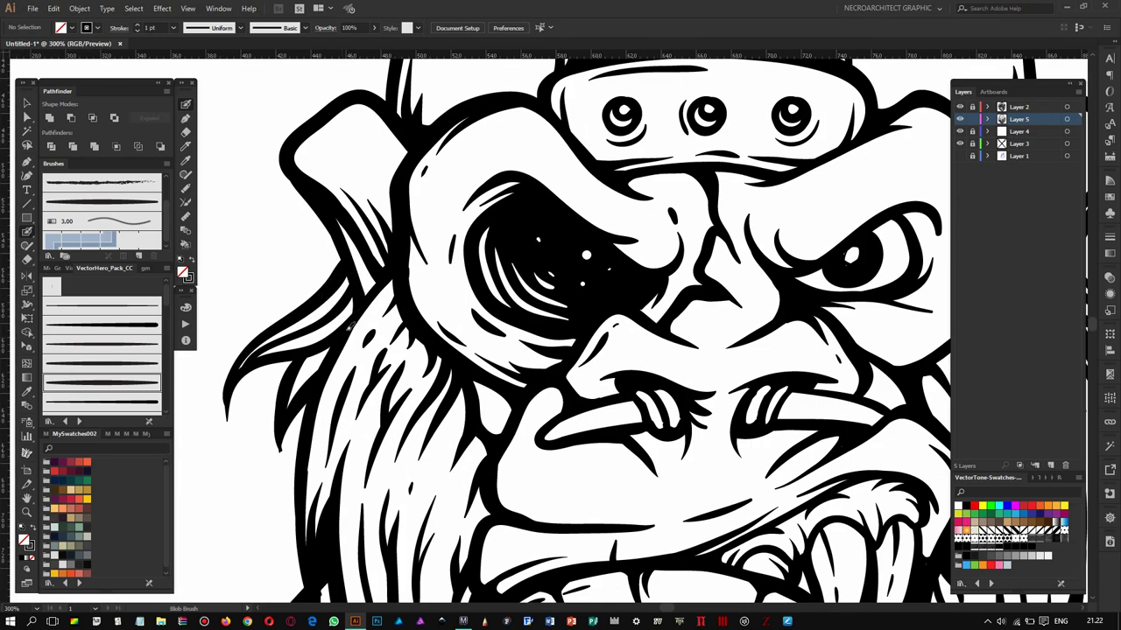
scroll(401, 289, "down", 3)
scroll(524, 367, "up", 3)
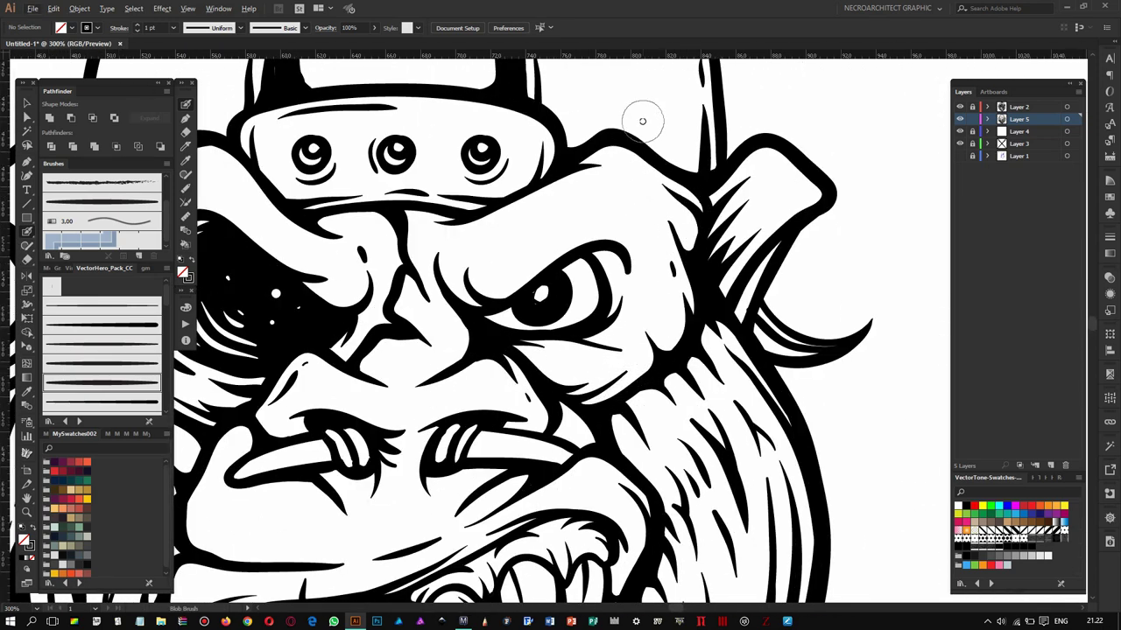
scroll(641, 120, "down", 2)
scroll(526, 263, "down", 1)
scroll(440, 333, "up", 3)
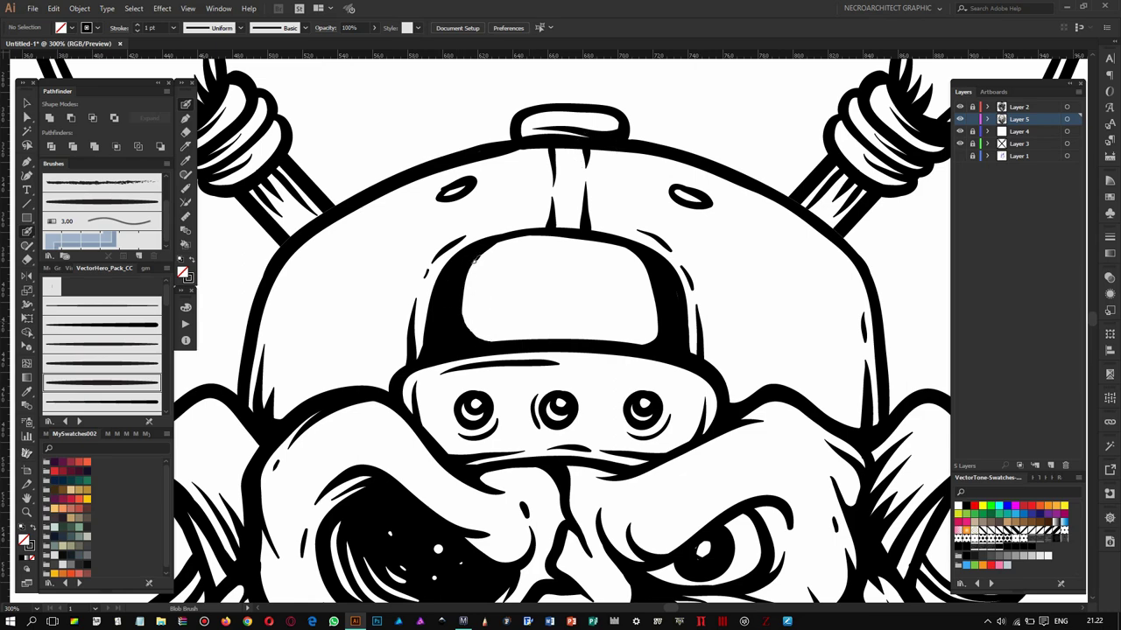
scroll(635, 273, "up", 3)
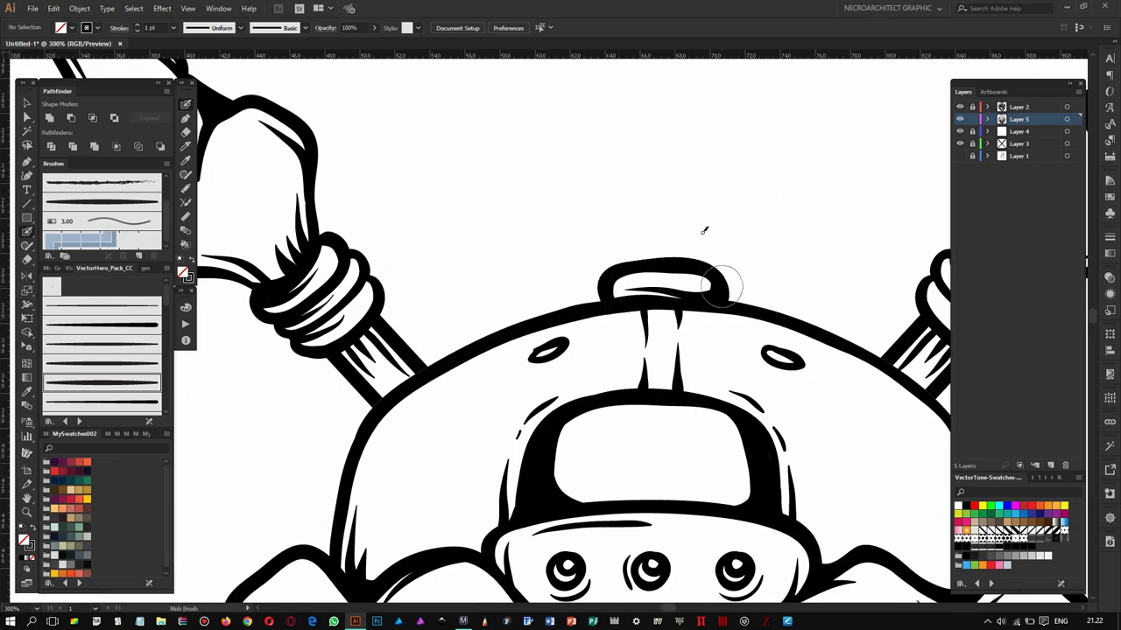
scroll(602, 302, "down", 3)
scroll(666, 324, "right", 3)
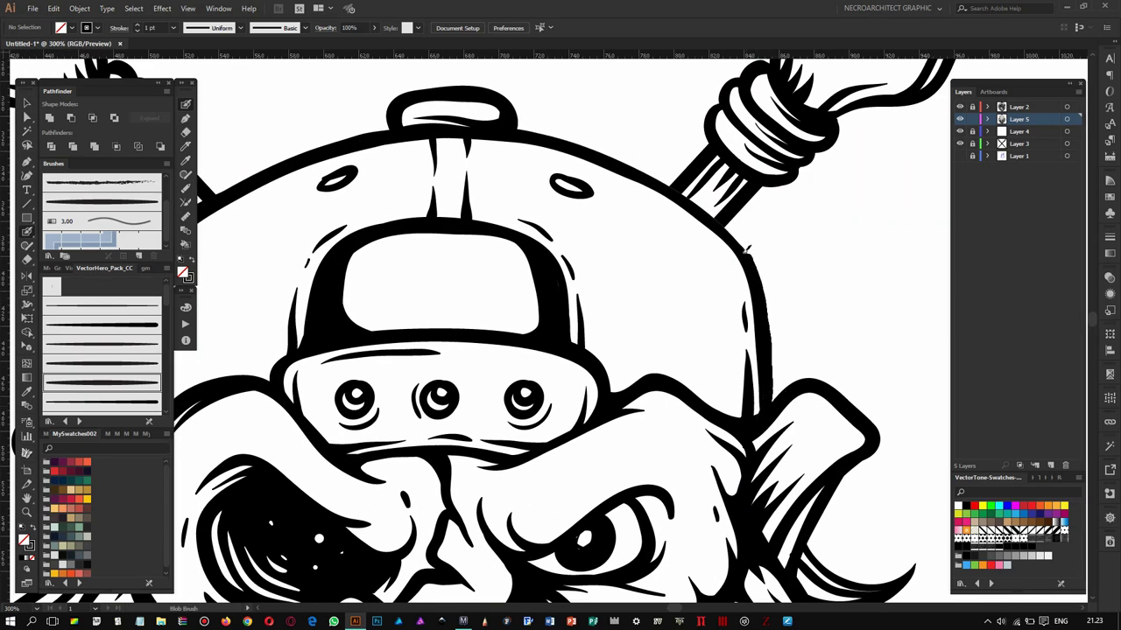
scroll(680, 113, "down", 2)
scroll(526, 306, "up", 1)
scroll(560, 302, "up", 3)
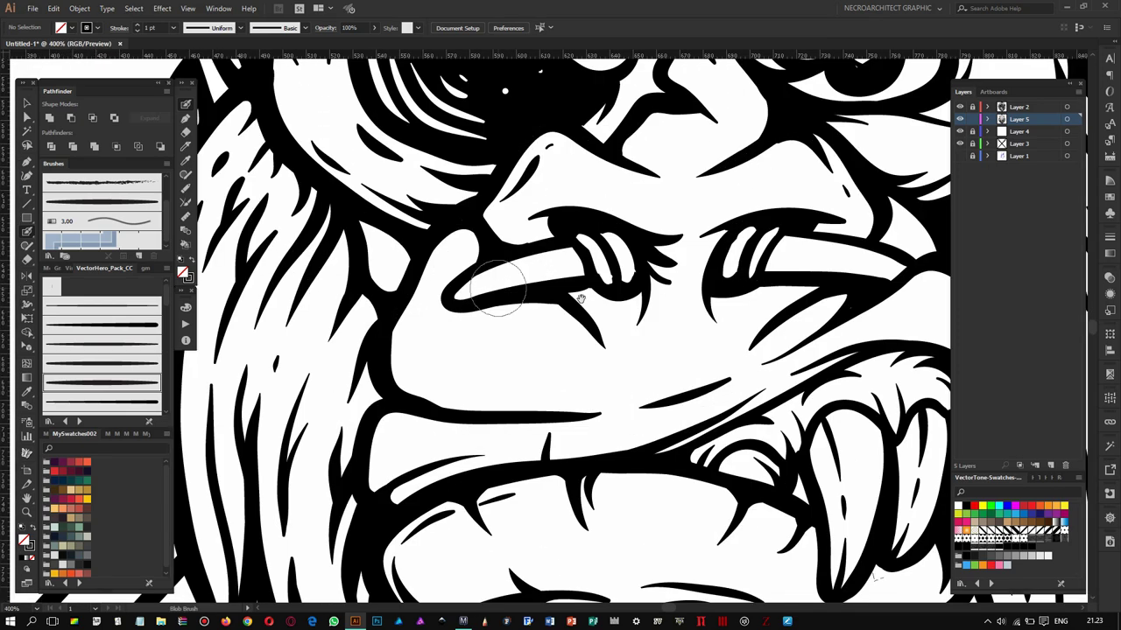
scroll(581, 299, "down", 3)
scroll(581, 299, "right", 2)
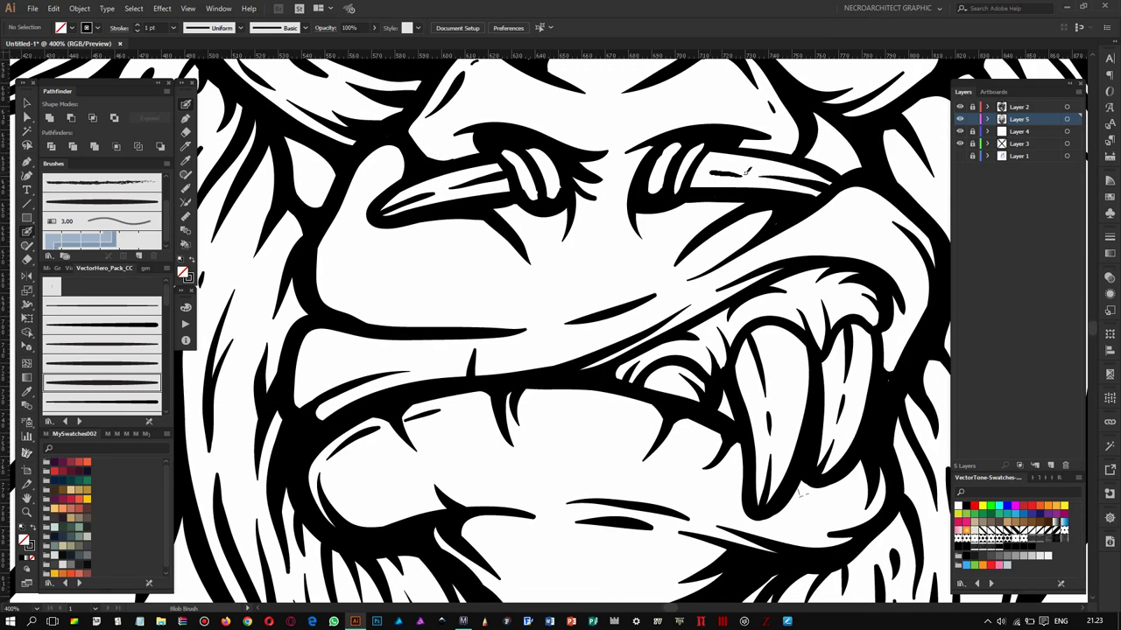
scroll(728, 175, "down", 3)
scroll(630, 193, "up", 3)
left_click(623, 188, "ctrl")
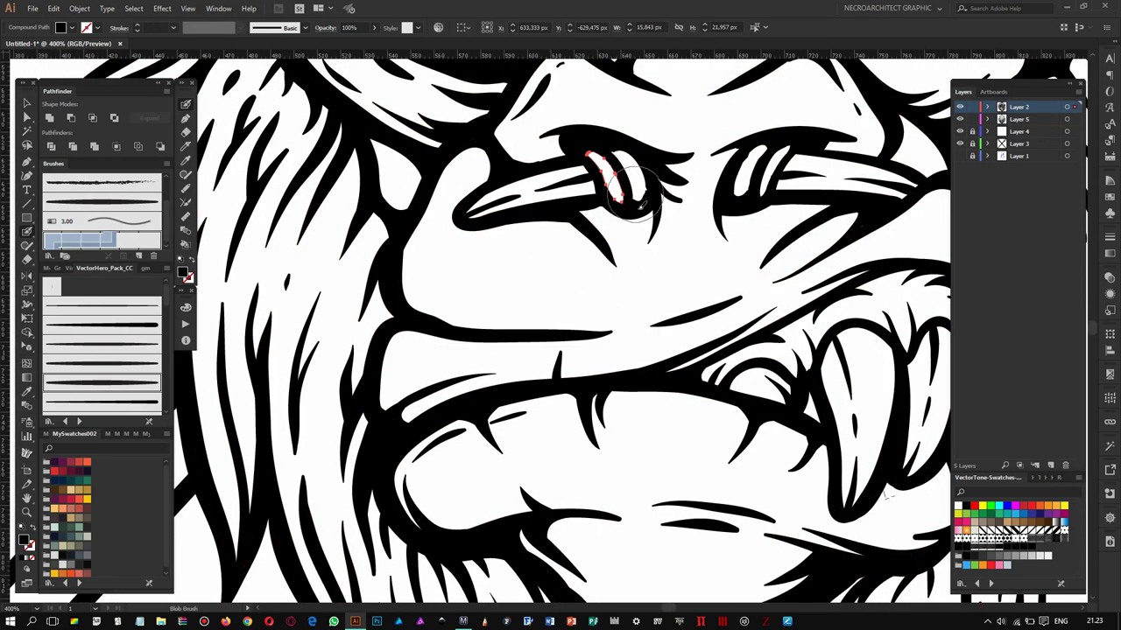
left_click(972, 106)
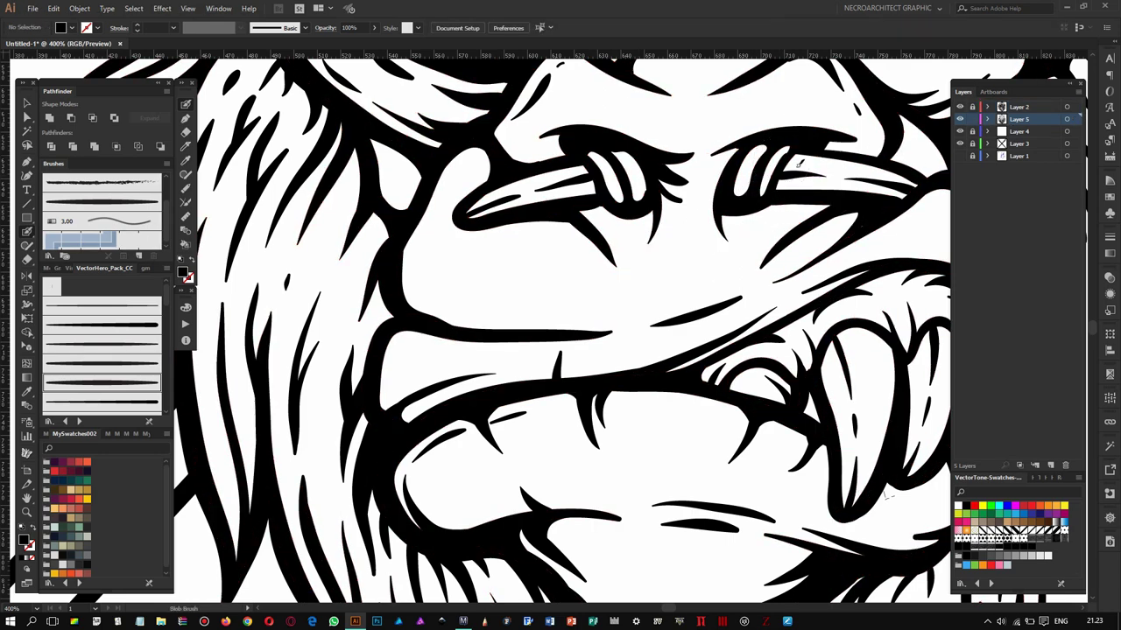
- Swap fill and stroke with Shift+X and hatch the inside of the nostrils
key("shift+x")
left_click_drag(636, 150, 624, 192)
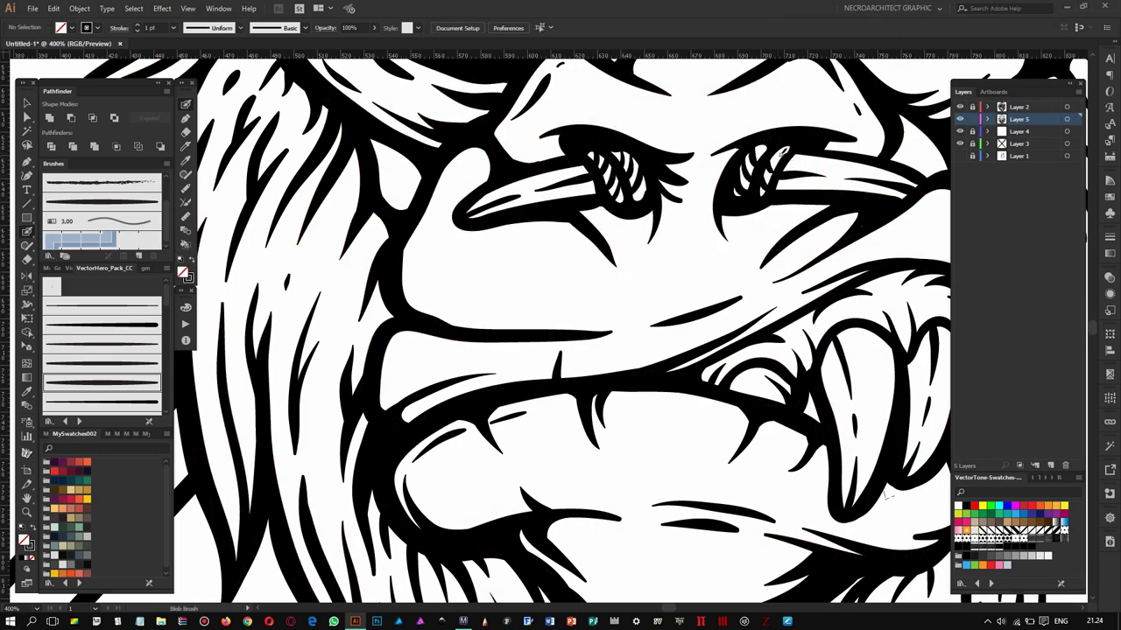
scroll(779, 163, "down", 3)
scroll(780, 163, "down", 2)
scroll(779, 163, "down", 2)
scroll(779, 162, "down", 1)
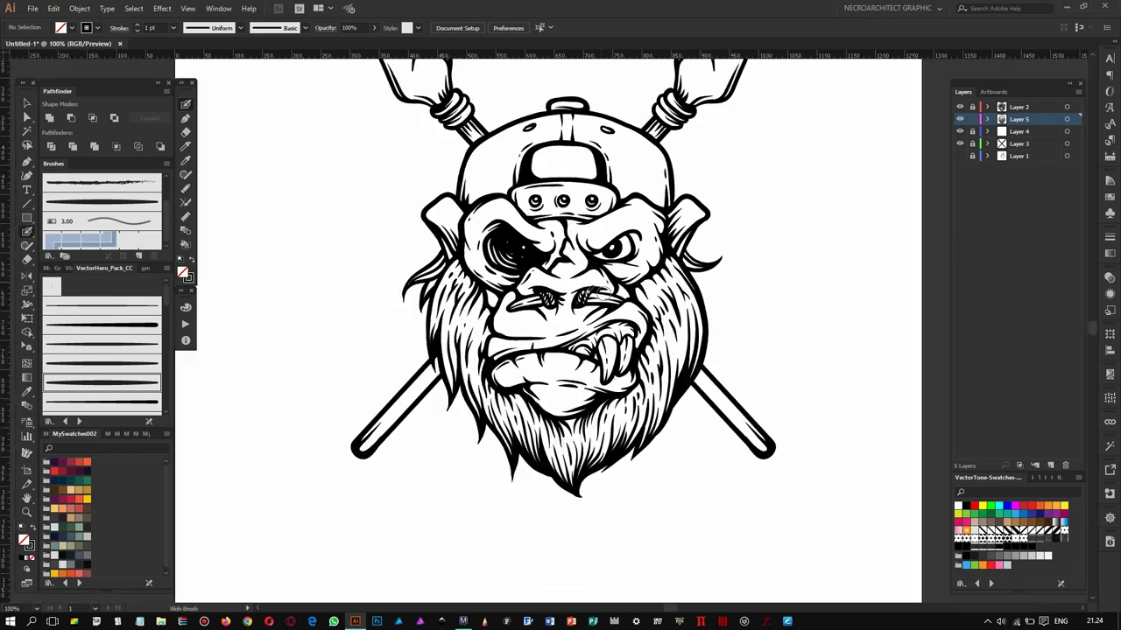
- Add Layer 6 above Layer 4 and load the halftone swatches with a solid fill
key("ctrl+l")
left_click(1036, 483)
key("shift+x")
scroll(613, 262, "up", 1)
scroll(613, 263, "up", 2)
scroll(613, 263, "up", 1)
left_click_drag(512, 326, 618, 293)
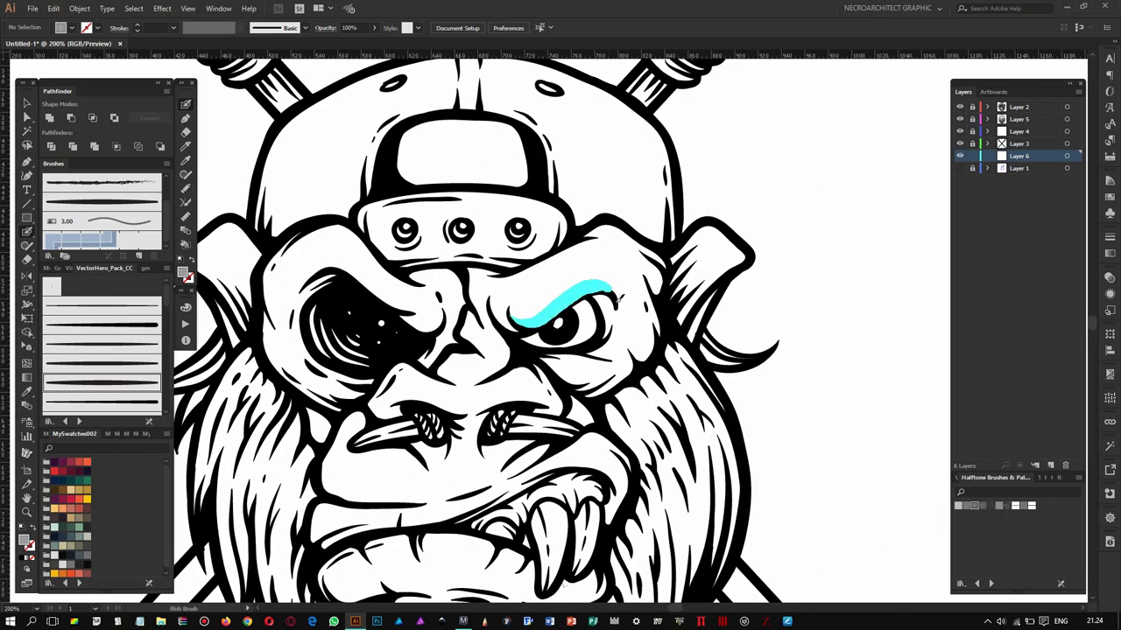
left_click_drag(1019, 155, 1018, 125)
- Paint halftone dots above the eyebrows, across the nose bridge and around both nostrils
mouse_move(592, 302)
left_mouse_down()
mouse_move(515, 317)
mouse_move(575, 293)
left_mouse_up()
left_click_drag(442, 262, 372, 239)
mouse_move(486, 266)
left_mouse_down()
mouse_move(466, 287)
mouse_move(495, 247)
mouse_move(490, 306)
left_mouse_up()
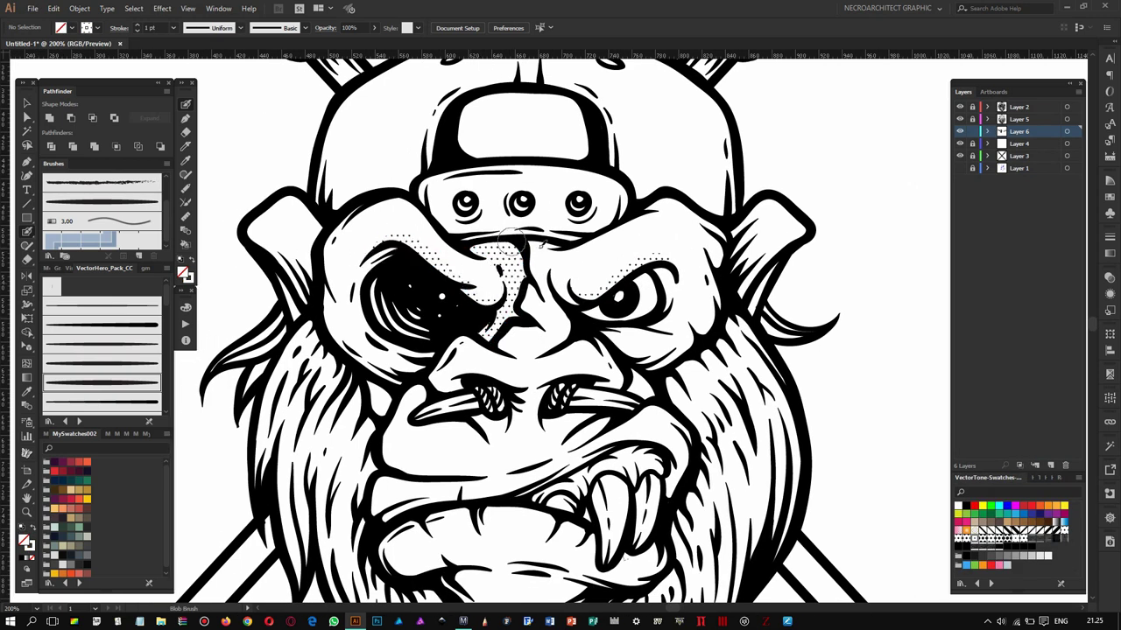
left_click_drag(554, 276, 568, 332)
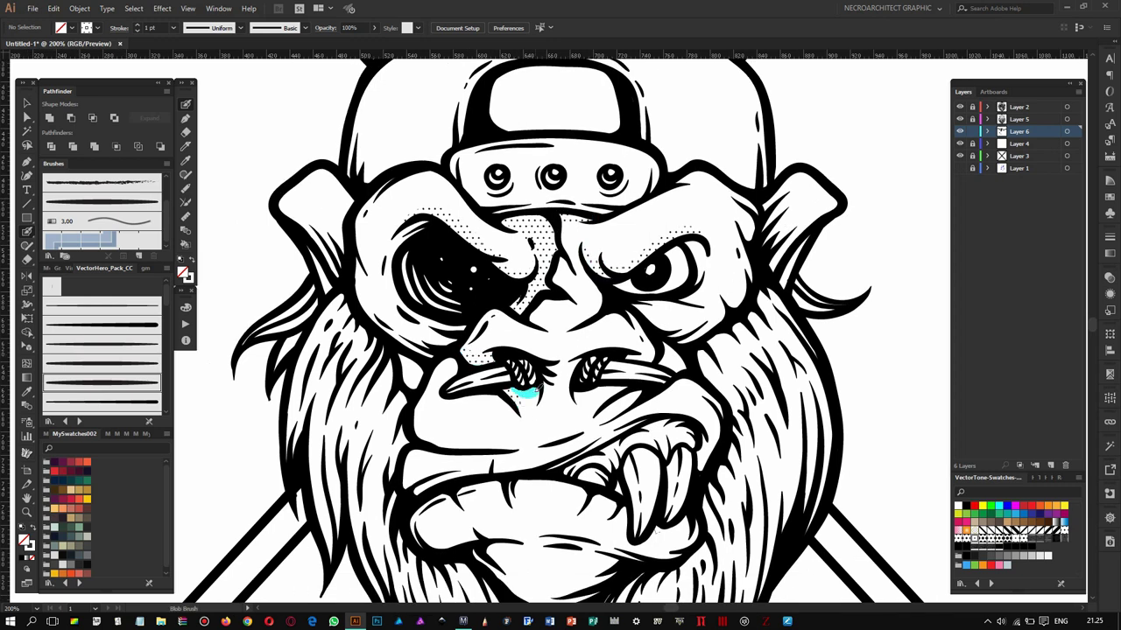
mouse_move(574, 411)
left_mouse_down()
mouse_move(631, 384)
mouse_move(731, 273)
left_mouse_up()
left_click_drag(506, 310, 560, 296)
left_click_drag(502, 362, 522, 337)
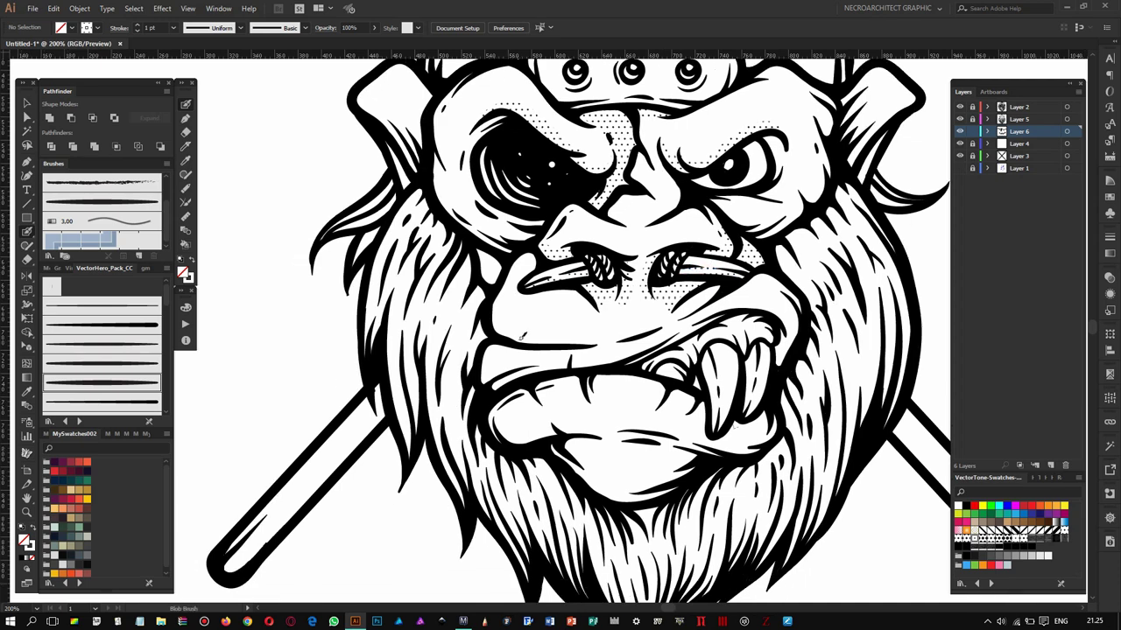
left_click_drag(531, 254, 511, 286)
left_click_drag(580, 343, 525, 302)
left_click_drag(617, 337, 661, 300)
- Shade the fang area, lower lip and chin with halftone dots
scroll(712, 290, "down", 2)
left_click_drag(495, 366, 774, 357)
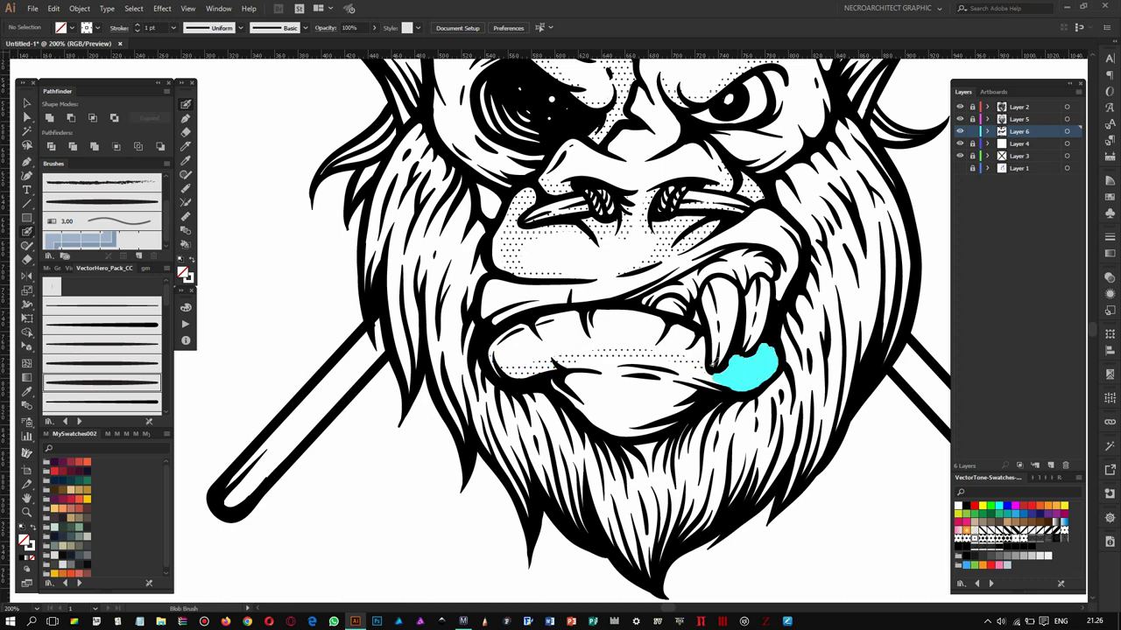
mouse_move(715, 377)
left_mouse_down()
mouse_move(560, 372)
mouse_move(640, 418)
left_mouse_up()
left_click_drag(571, 379, 588, 394)
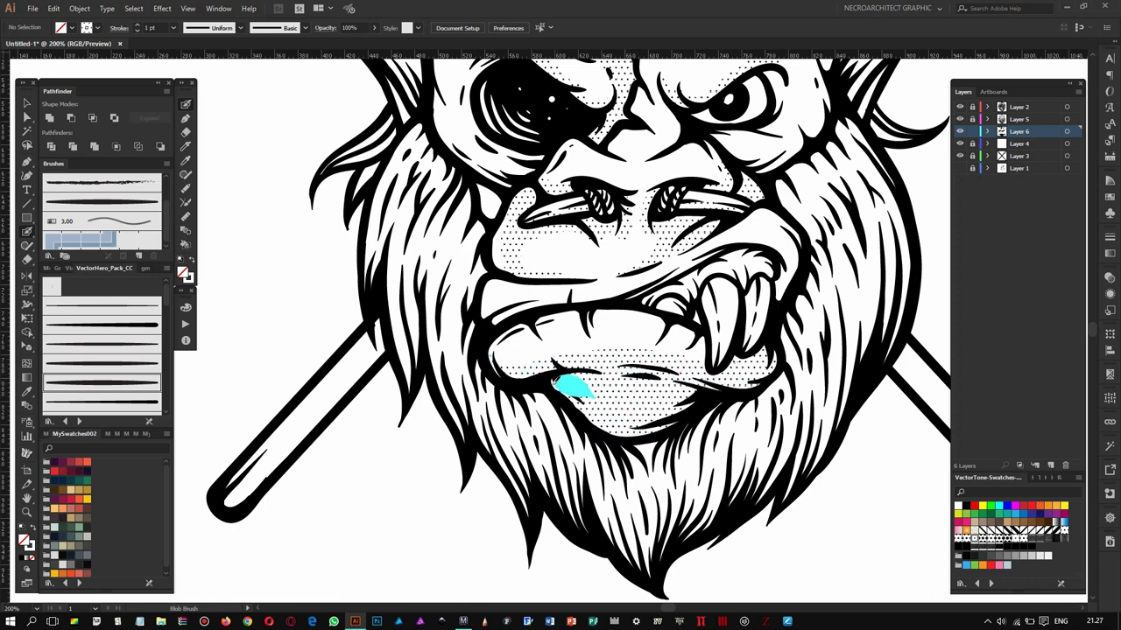
left_click_drag(604, 326, 604, 327)
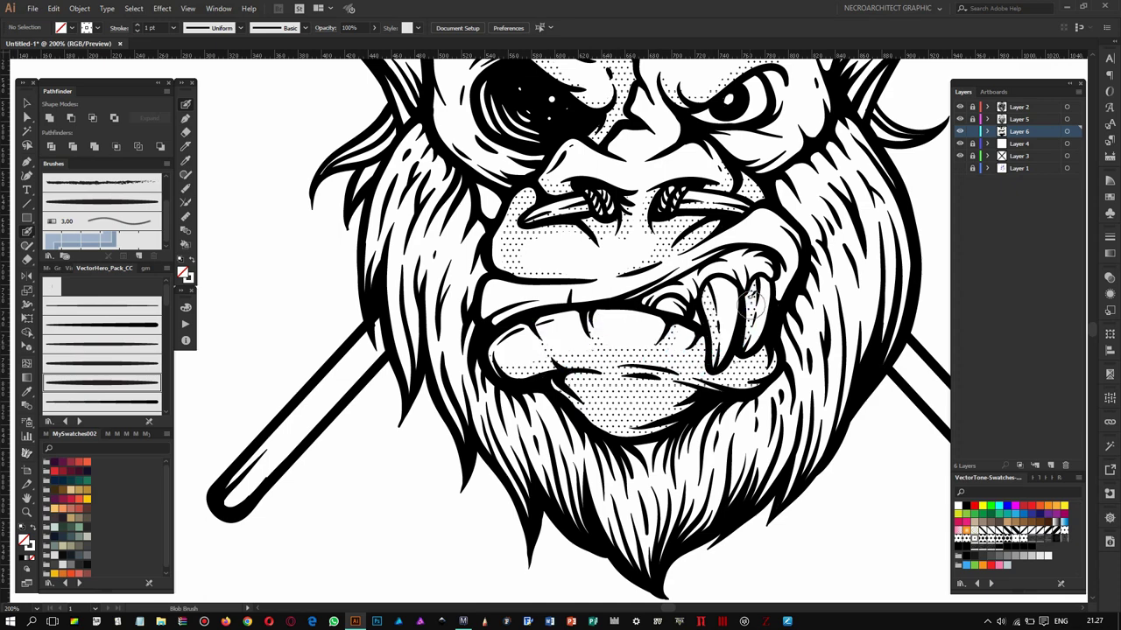
- Shade the left eye socket and add a stroke under the cap's goggle eyes
left_click_drag(752, 226, 736, 245)
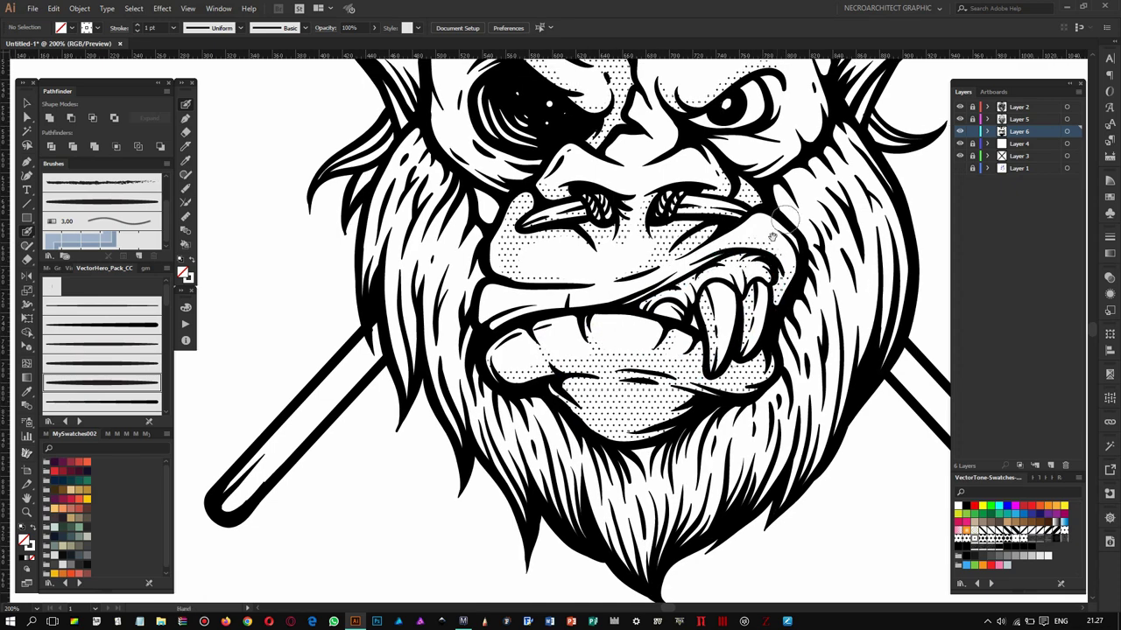
left_click_drag(793, 272, 801, 341)
left_click_drag(613, 263, 622, 314)
left_click_drag(504, 188, 547, 302)
left_click_drag(446, 238, 437, 293)
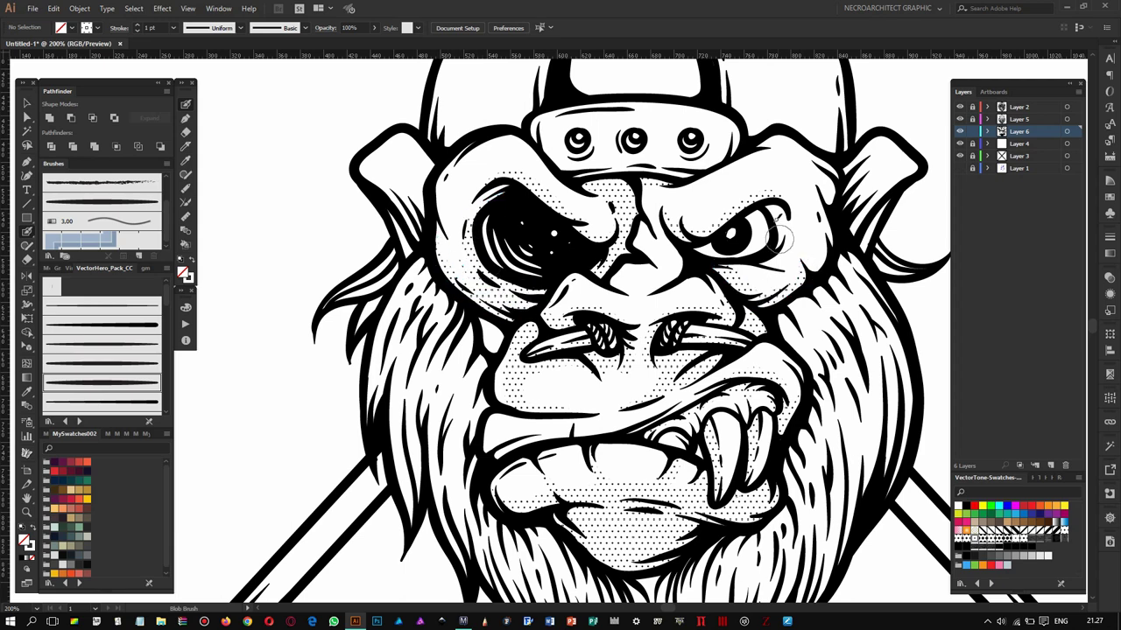
left_click_drag(469, 154, 477, 229)
left_click_drag(584, 253, 632, 245)
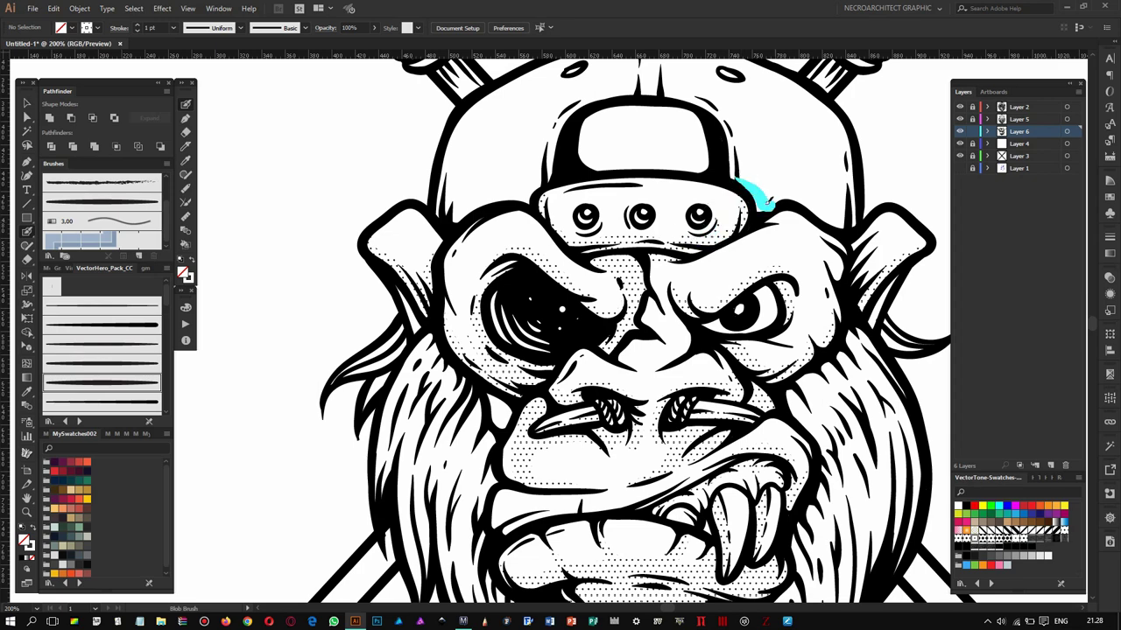
- Thicken the cap's left and right outline edges
left_click_drag(838, 131, 849, 223)
left_click_drag(464, 105, 445, 210)
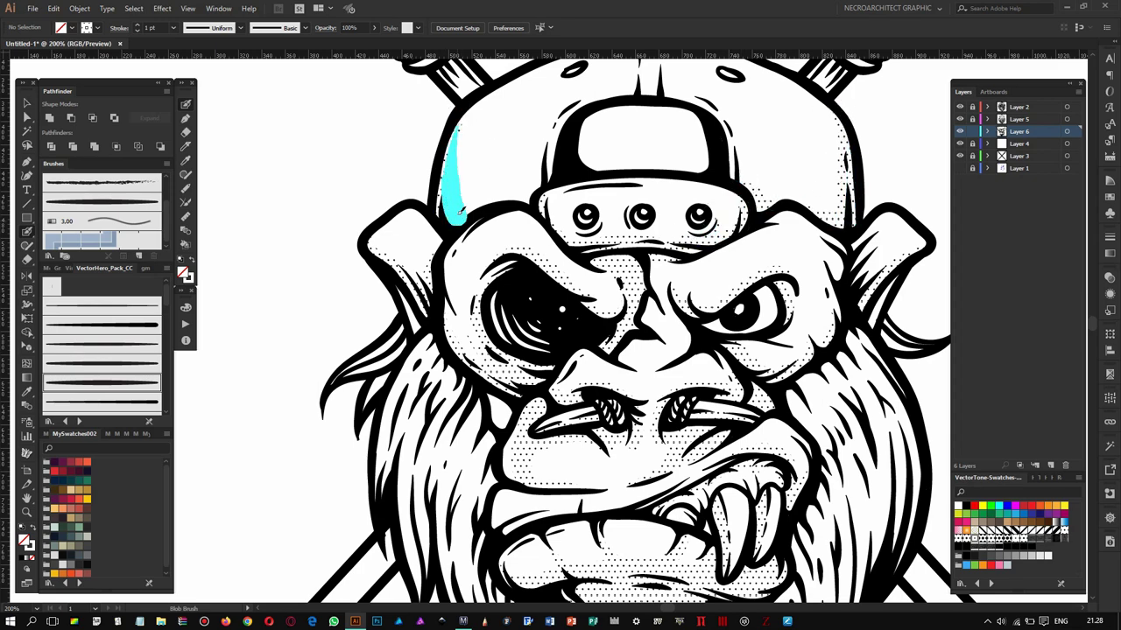
left_click_drag(465, 297, 503, 215)
key("ctrl+minus")
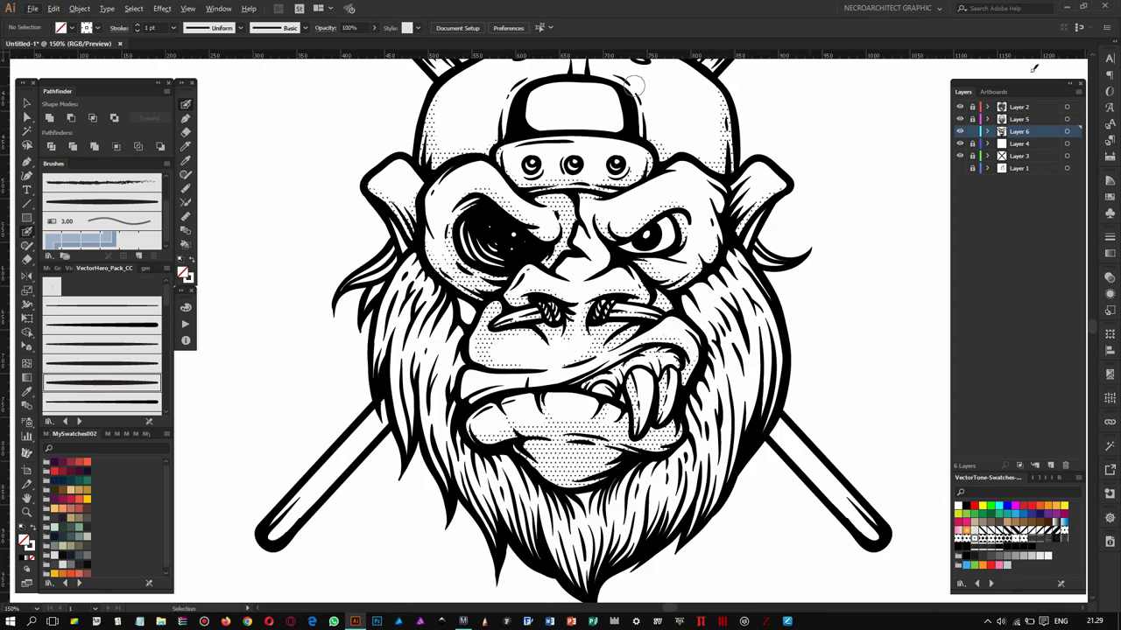
- Scale only the patterns of all artwork to 80%, then start inking the cap's top edge
key("ctrl+a")
left_click_drag(985, 347, 931, 345)
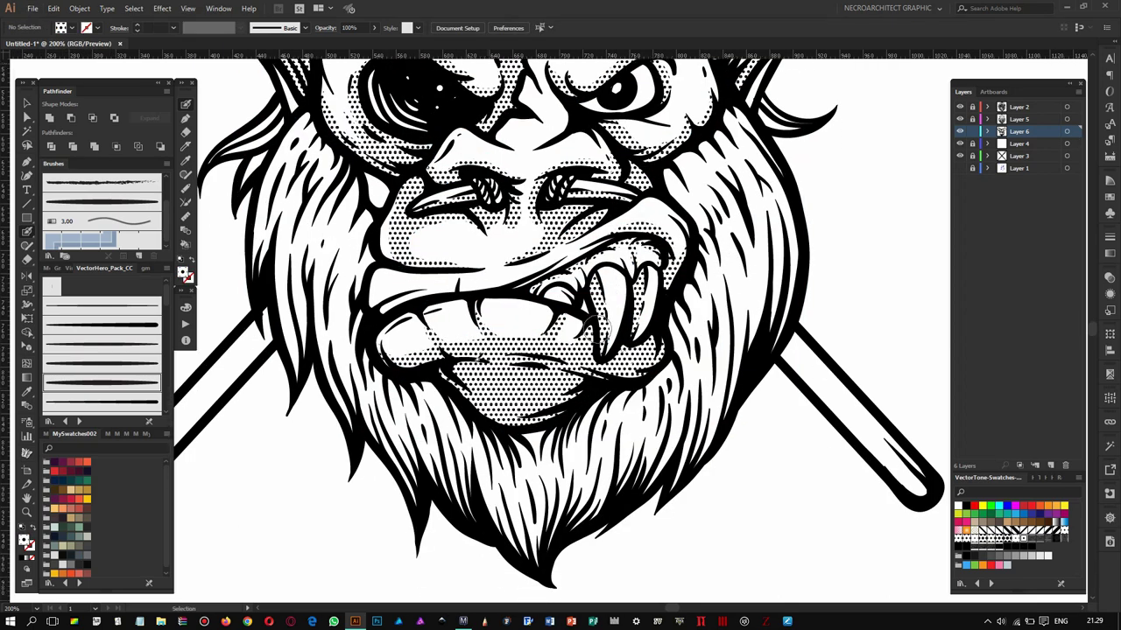
right_click(882, 164)
left_click(745, 322)
left_click(833, 308)
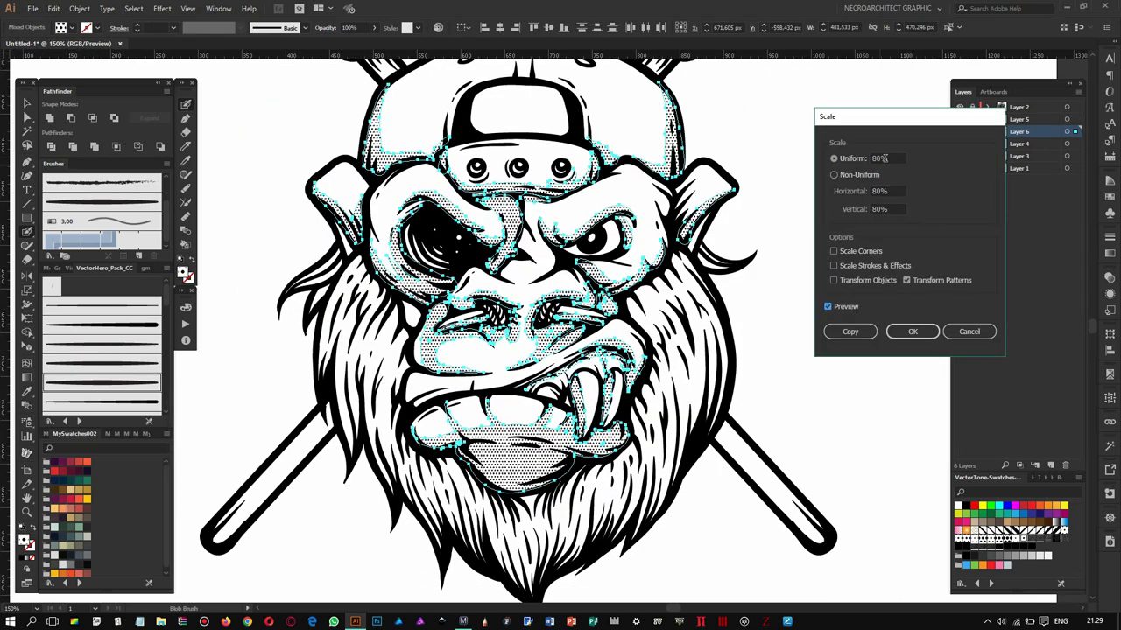
left_click(858, 327)
key("ctrl+plus")
left_click_drag(529, 120, 512, 133)
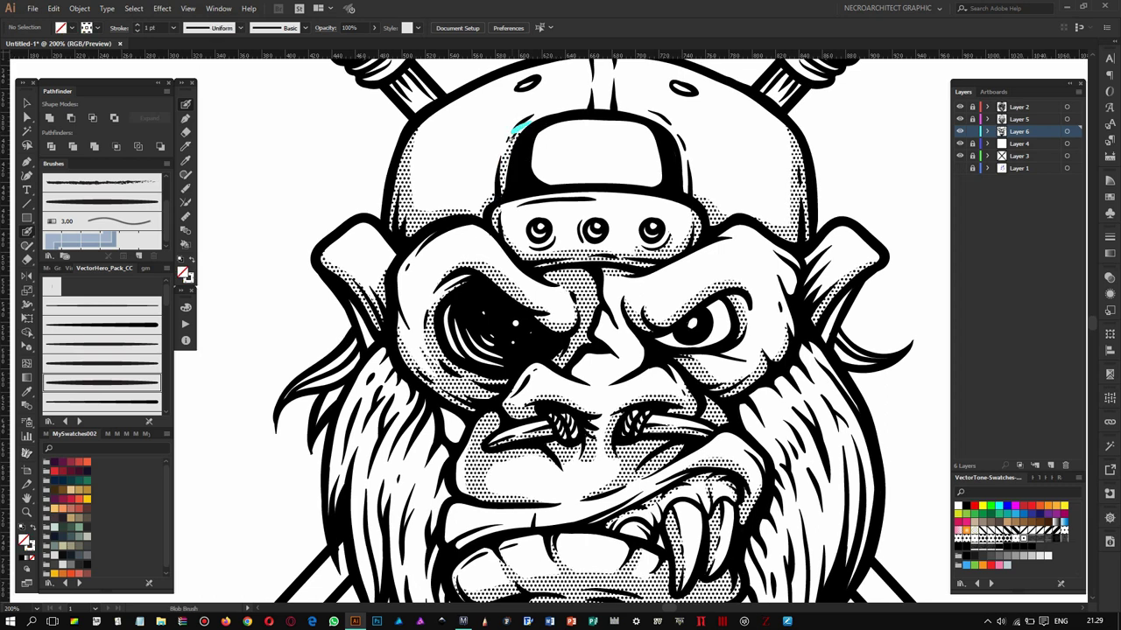
- Thicken the cap's upper-right outline with the Blob Brush
left_click_drag(616, 112, 690, 168)
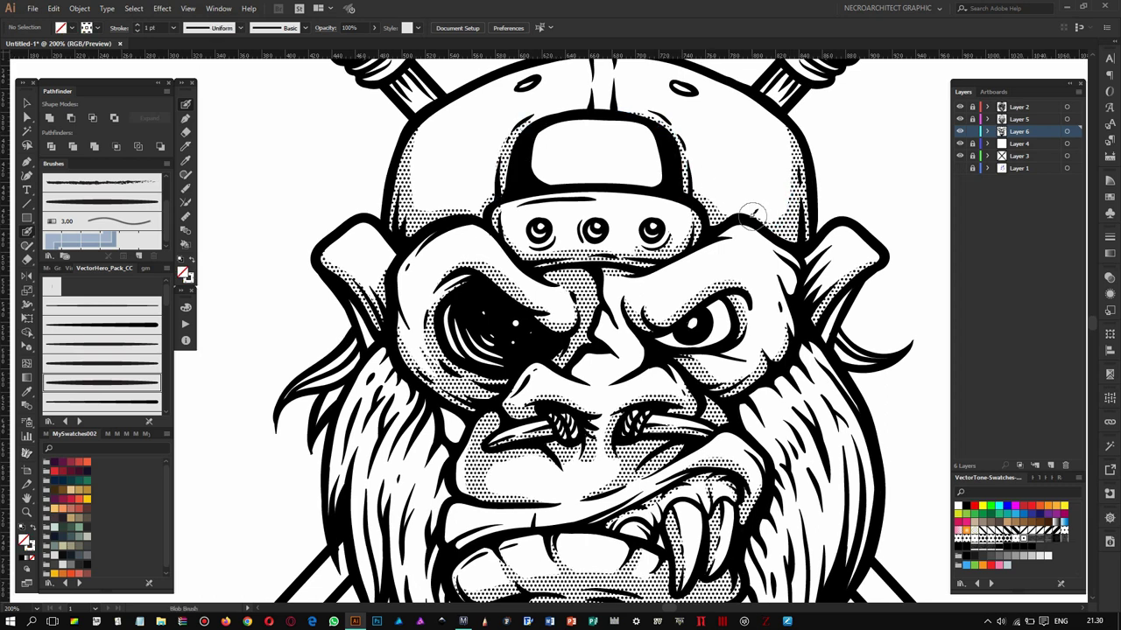
left_click_drag(435, 197, 518, 199)
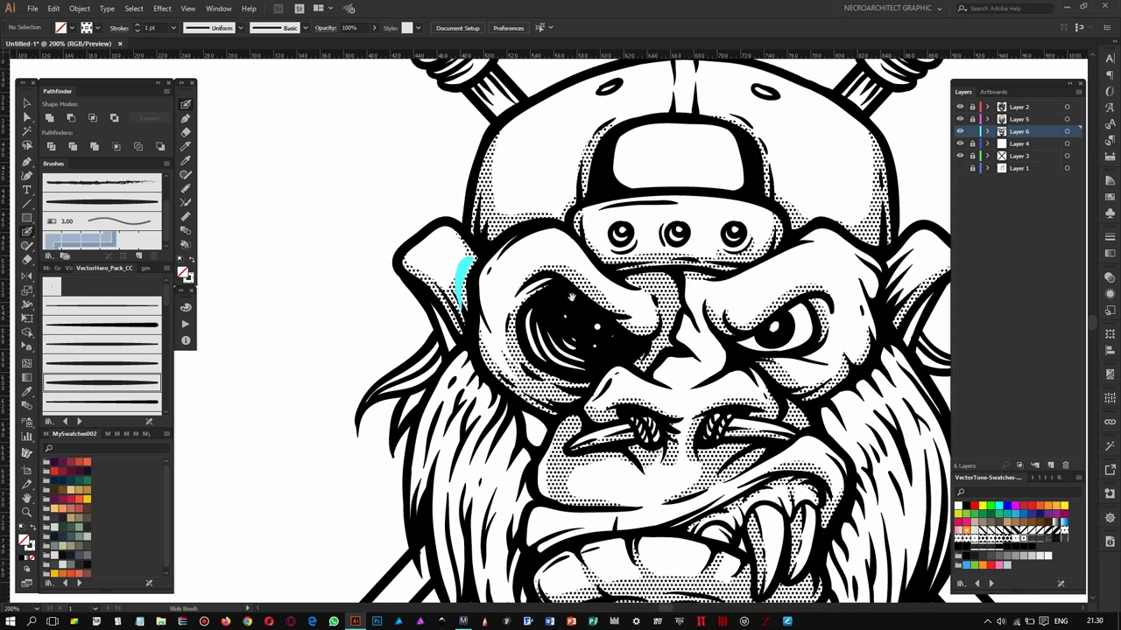
scroll(462, 273, "right", 1)
scroll(481, 270, "right", 1)
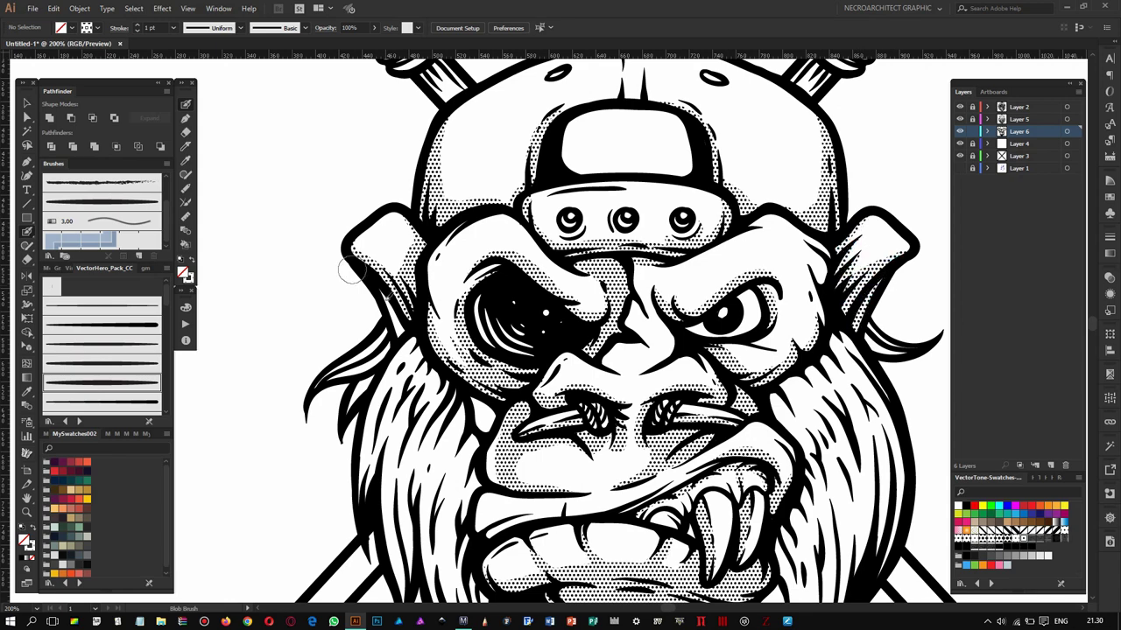
scroll(490, 263, "down", 1)
scroll(628, 253, "down", 2)
scroll(644, 250, "down", 1)
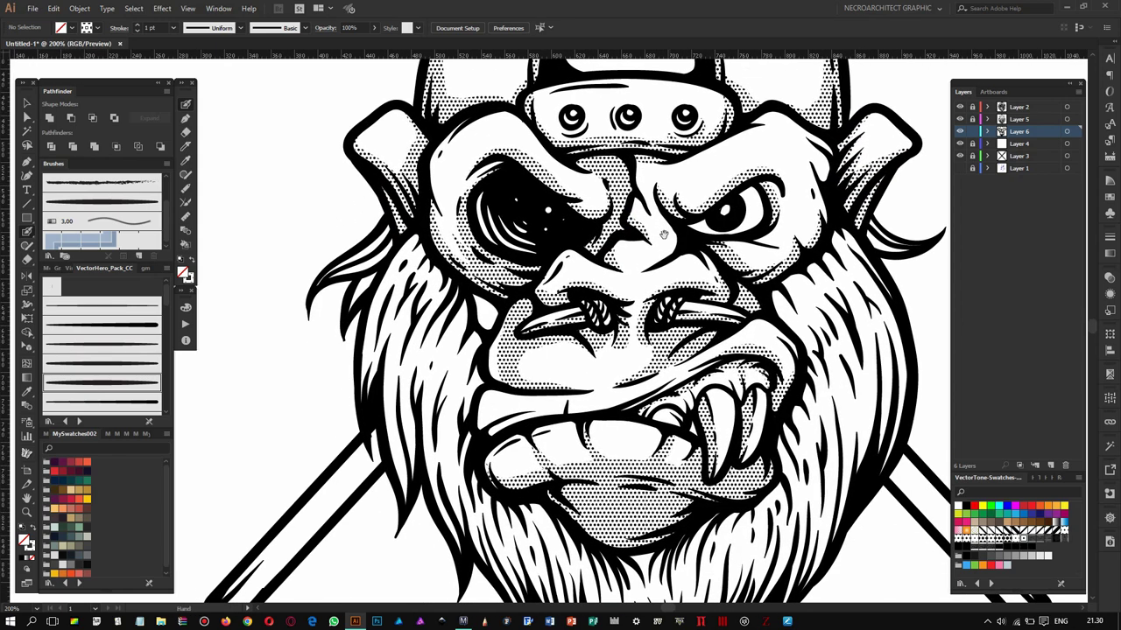
scroll(667, 256, "down", 5)
- Ink bold hair strokes along the beard's edge and right side
left_click_drag(585, 311, 618, 357)
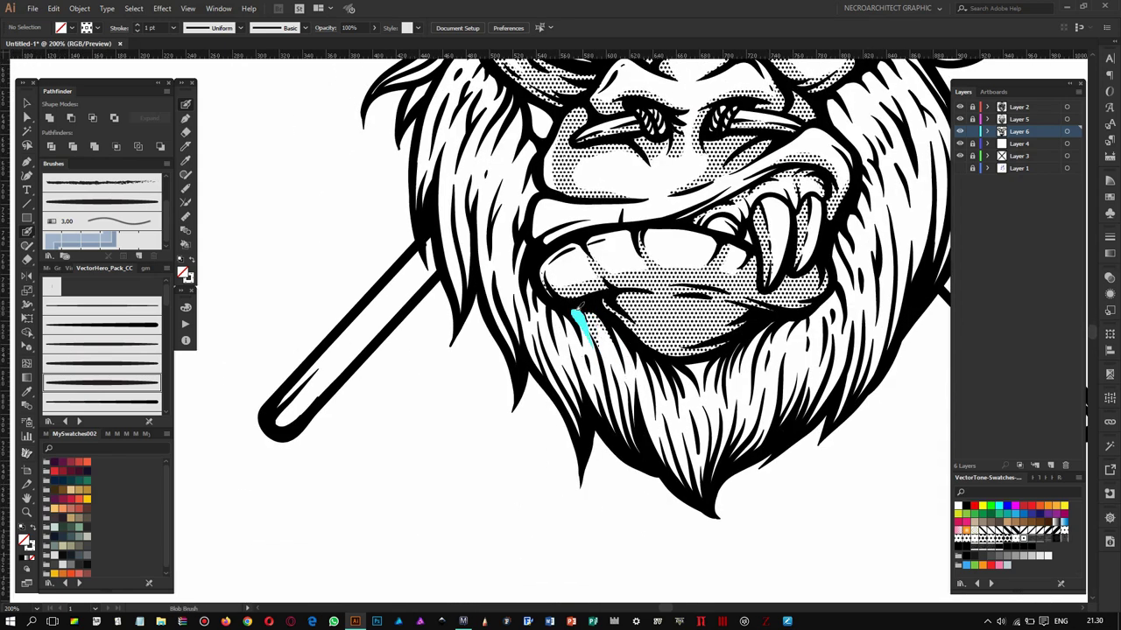
left_click_drag(527, 151, 501, 171)
scroll(477, 240, "up", 3)
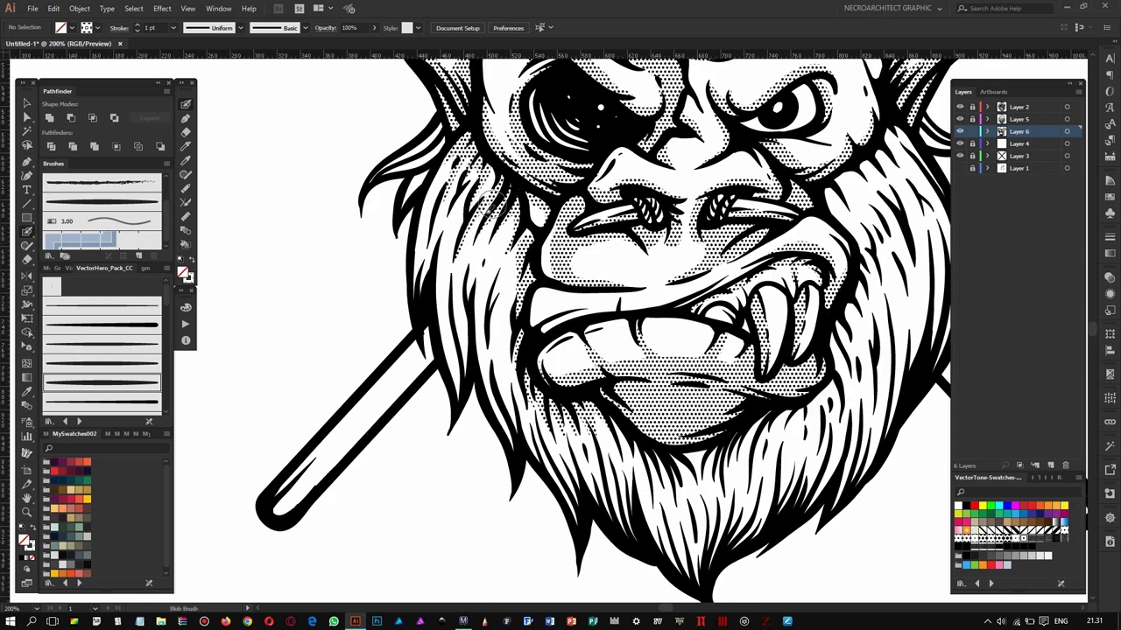
scroll(416, 232, "down", 3)
left_click_drag(442, 210, 484, 304)
left_click_drag(608, 350, 604, 422)
left_click_drag(718, 328, 687, 412)
left_click_drag(655, 372, 647, 459)
left_click_drag(801, 298, 761, 376)
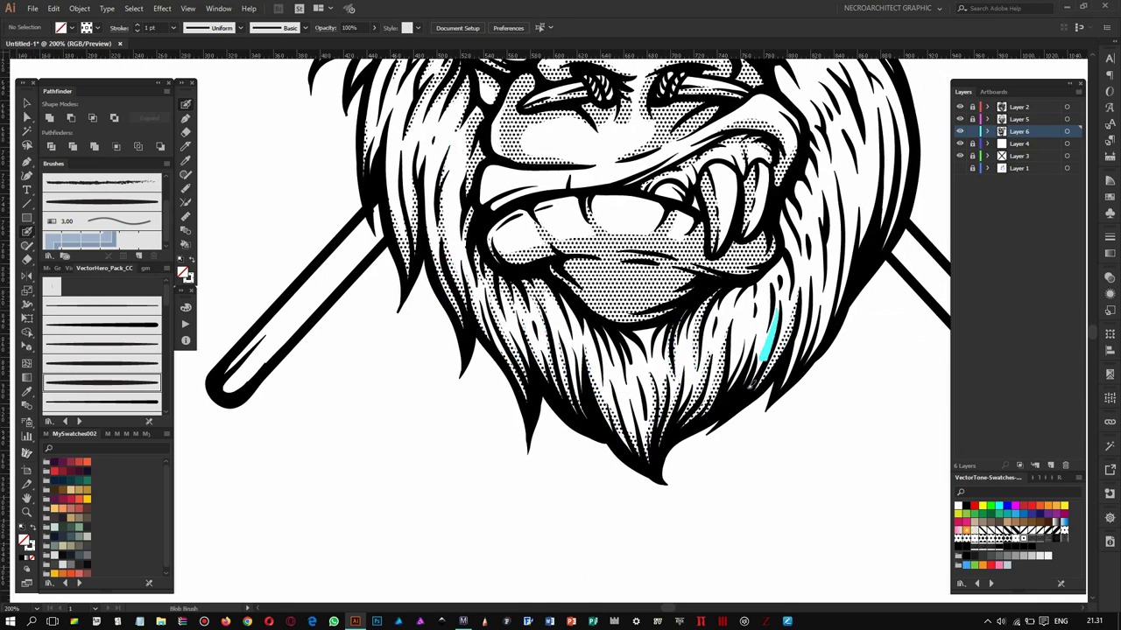
- Add more ink strokes along the right beard edge
key("ctrl+minus")
scroll(744, 245, "up", 3)
key("ctrl+plus")
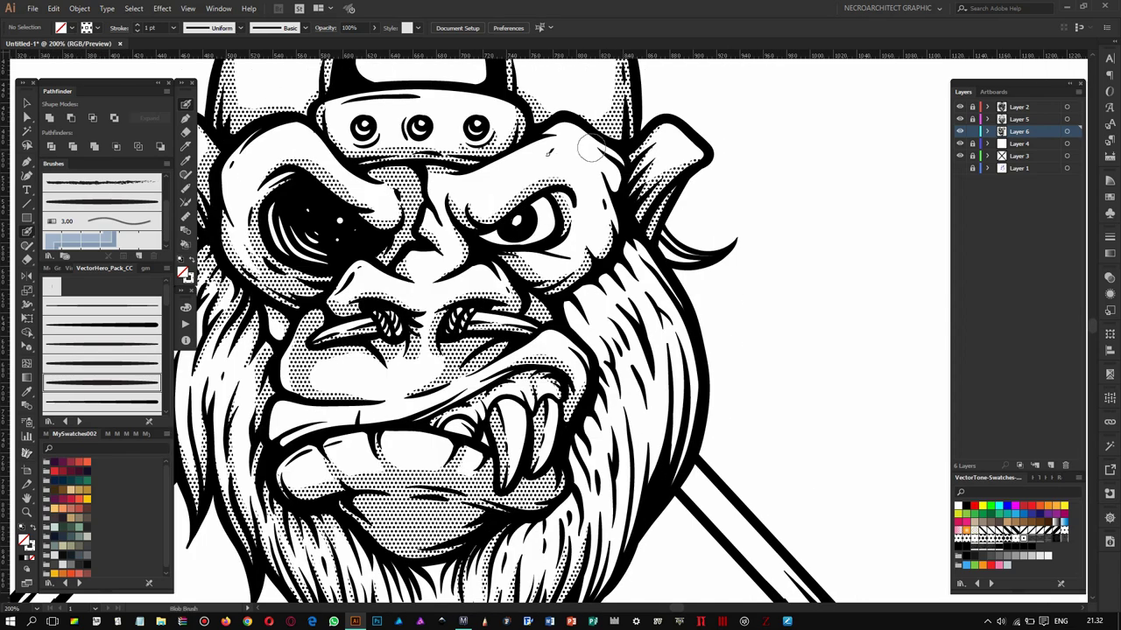
left_click_drag(592, 279, 582, 312)
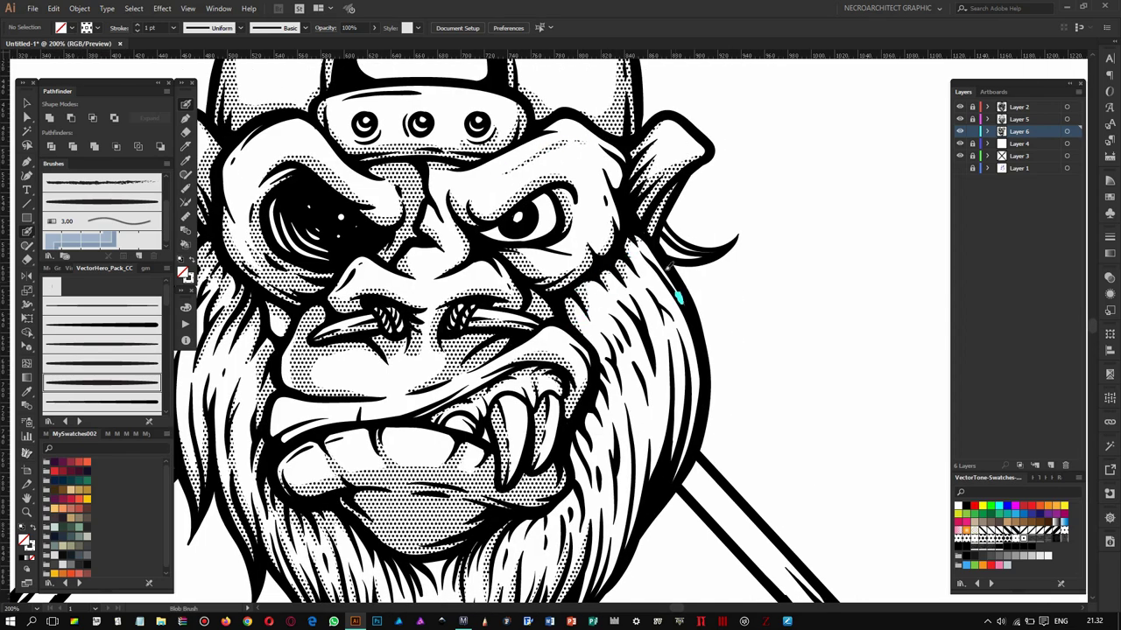
scroll(679, 299, "down", 3)
left_click_drag(691, 399, 676, 246)
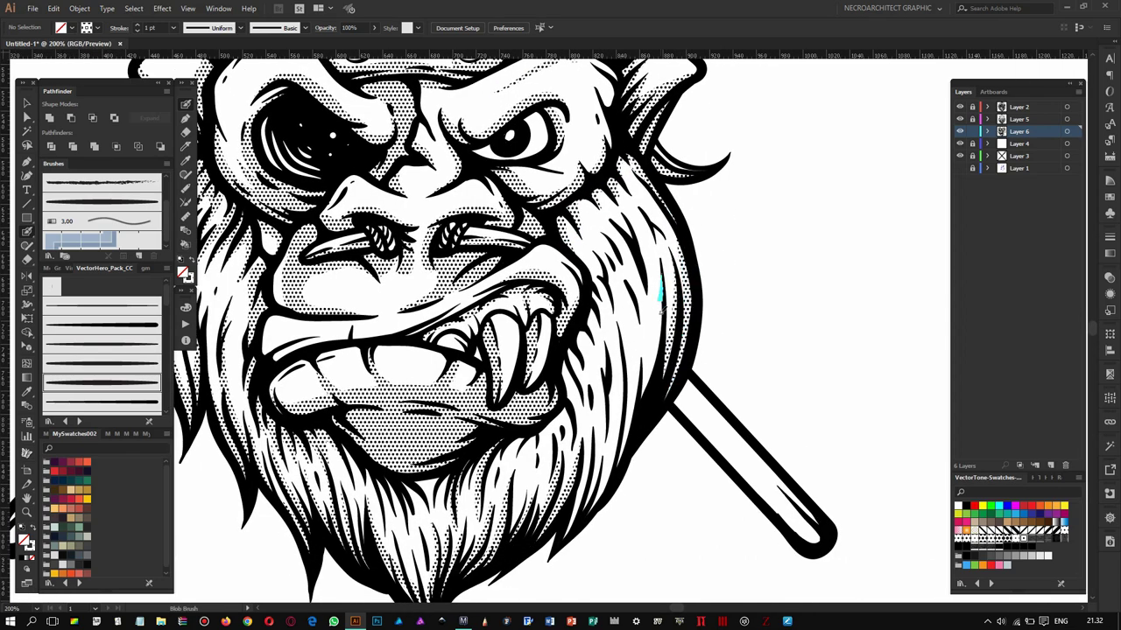
scroll(662, 311, "down", 3)
left_click_drag(632, 354, 618, 226)
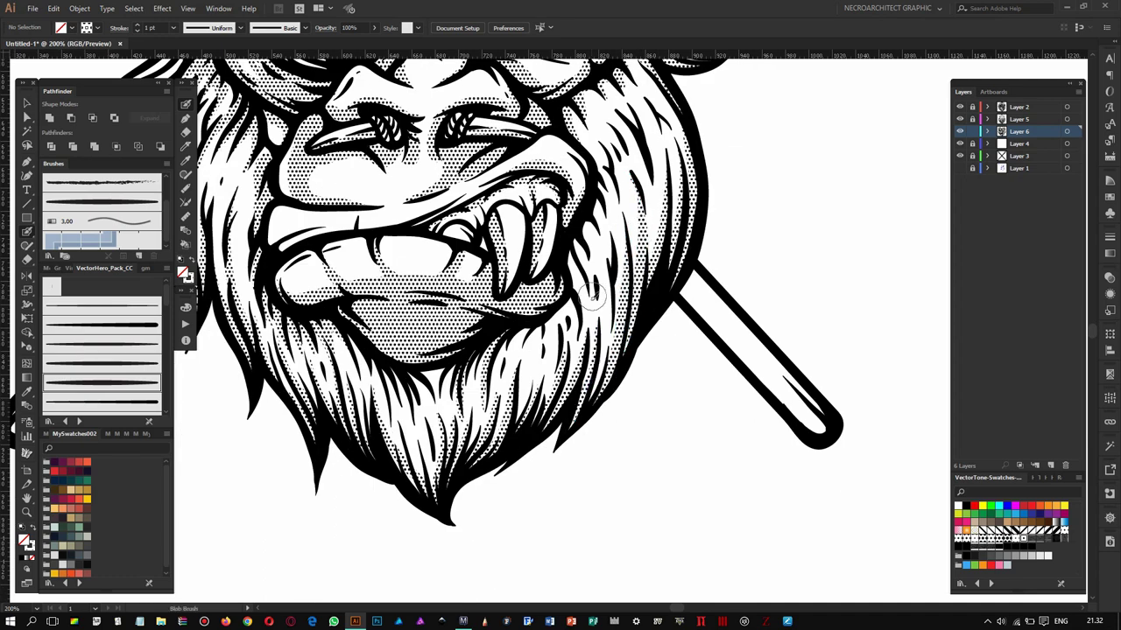
- Add two lower-beard hair strokes and a line along the lower lip
left_click_drag(560, 310, 555, 355)
left_click_drag(404, 429, 394, 386)
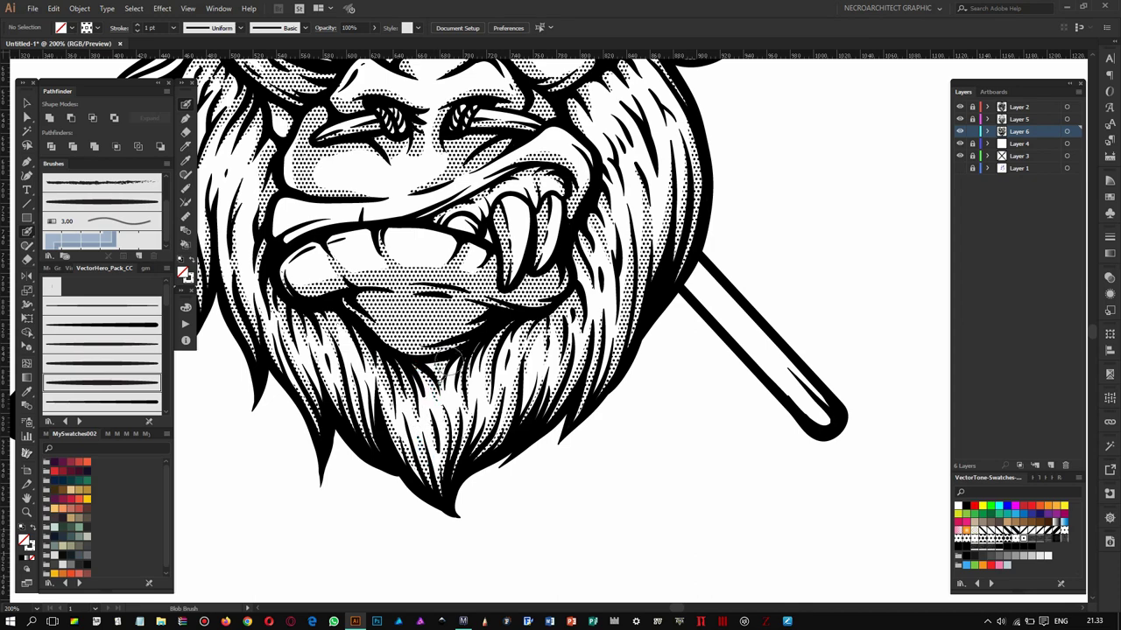
left_click_drag(281, 273, 478, 246)
key("ctrl+minus")
scroll(482, 333, "up", 3)
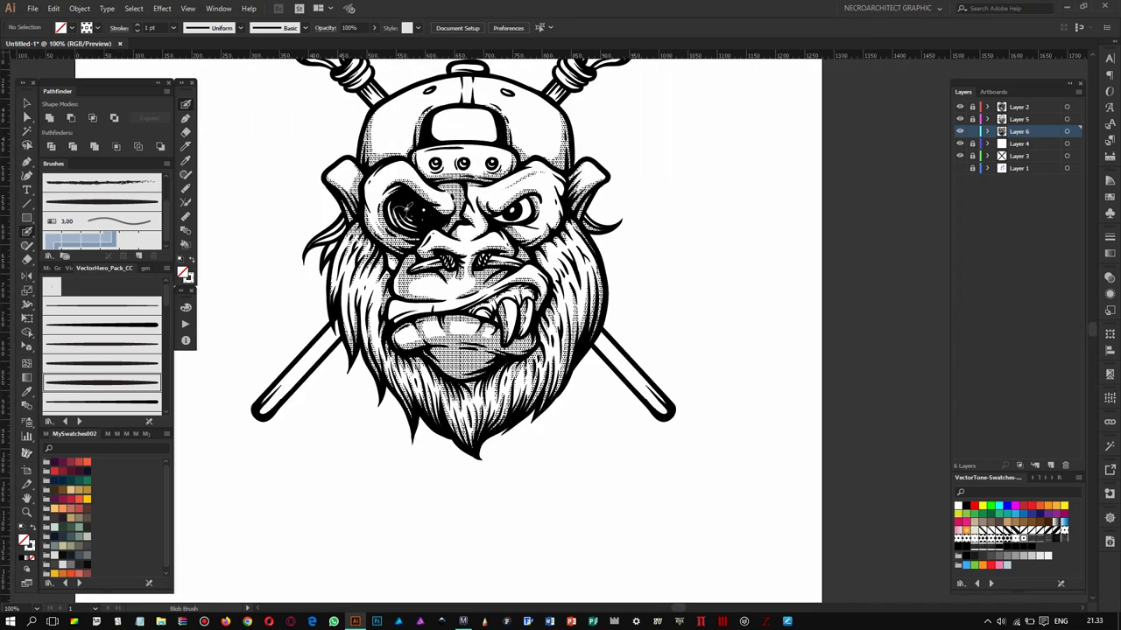
- Ink the upper-lip crease and the cap's middle rivet
scroll(482, 332, "up", 2)
key("ctrl+plus")
left_click_drag(394, 386, 538, 320)
left_click_drag(496, 62, 496, 260)
left_click_drag(491, 256, 498, 261)
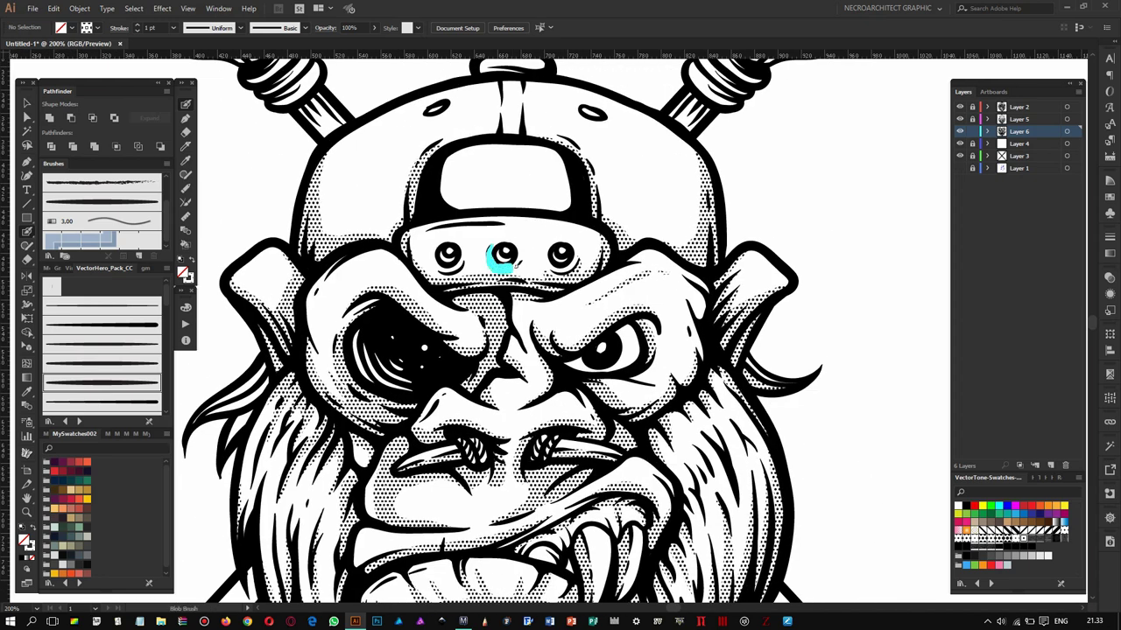
- Ink the right spear's rope binding and both spearheads
left_click_drag(484, 65, 503, 105)
left_click_drag(766, 132, 776, 109)
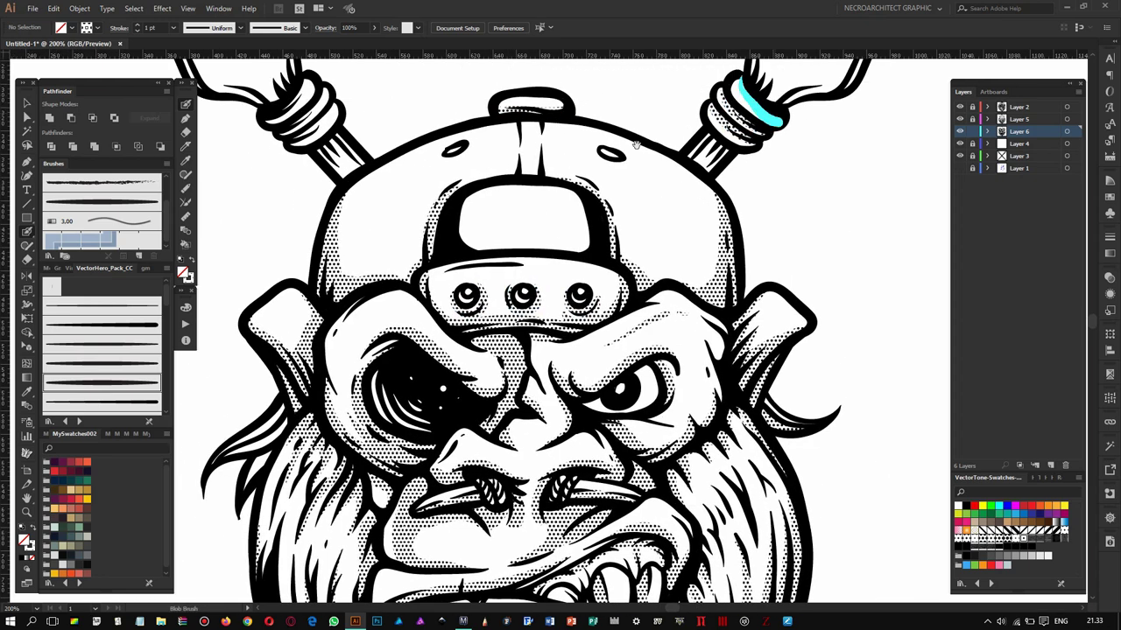
left_click_drag(275, 125, 328, 154)
mouse_move(237, 64)
left_mouse_down()
mouse_move(279, 147)
mouse_move(368, 206)
left_mouse_up()
left_click_drag(289, 175, 394, 210)
left_click_drag(332, 175, 389, 170)
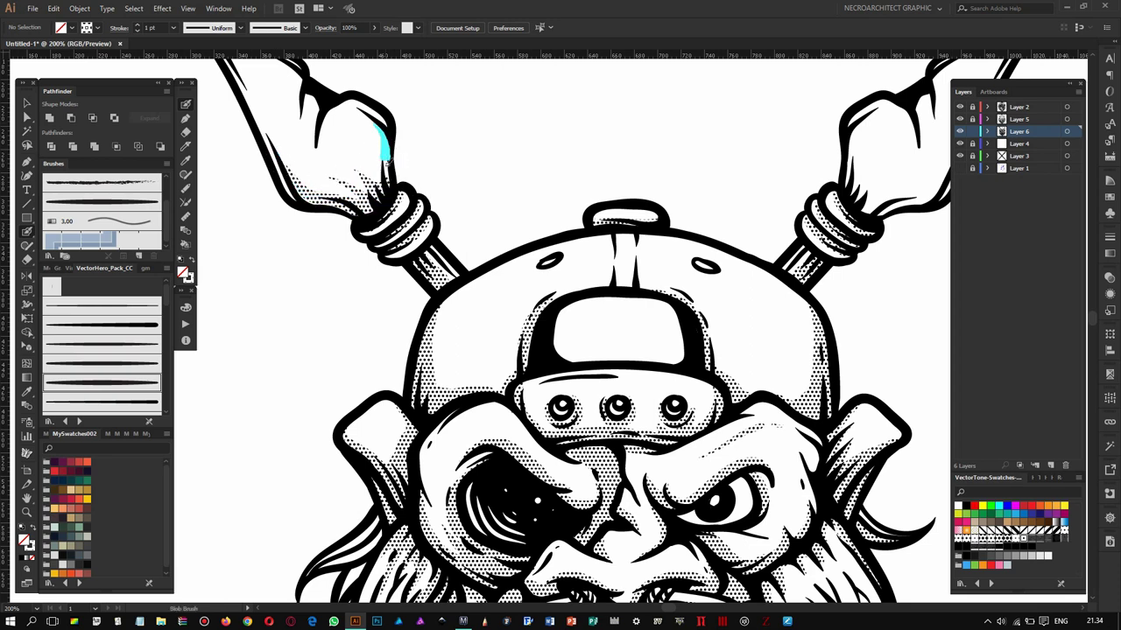
left_click_drag(876, 175, 849, 203)
left_click_drag(928, 186, 893, 226)
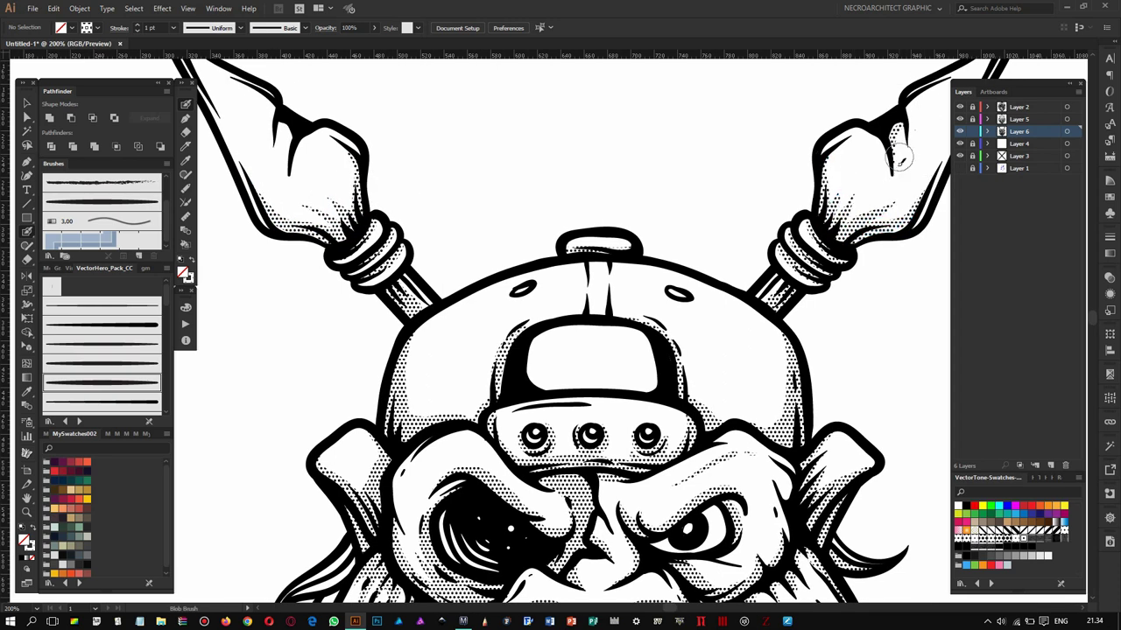
- Redo the side-hair stroke as a wider stroke on the right hair
scroll(372, 161, "down", 3)
scroll(455, 303, "down", 3)
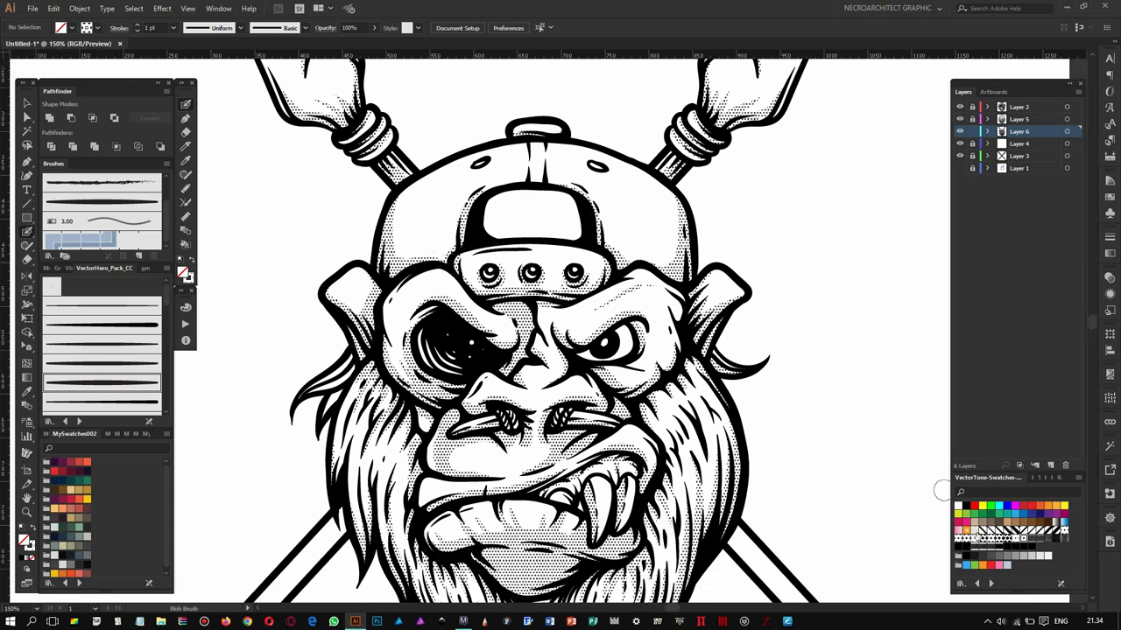
scroll(709, 421, "up", 1)
scroll(380, 325, "up", 1)
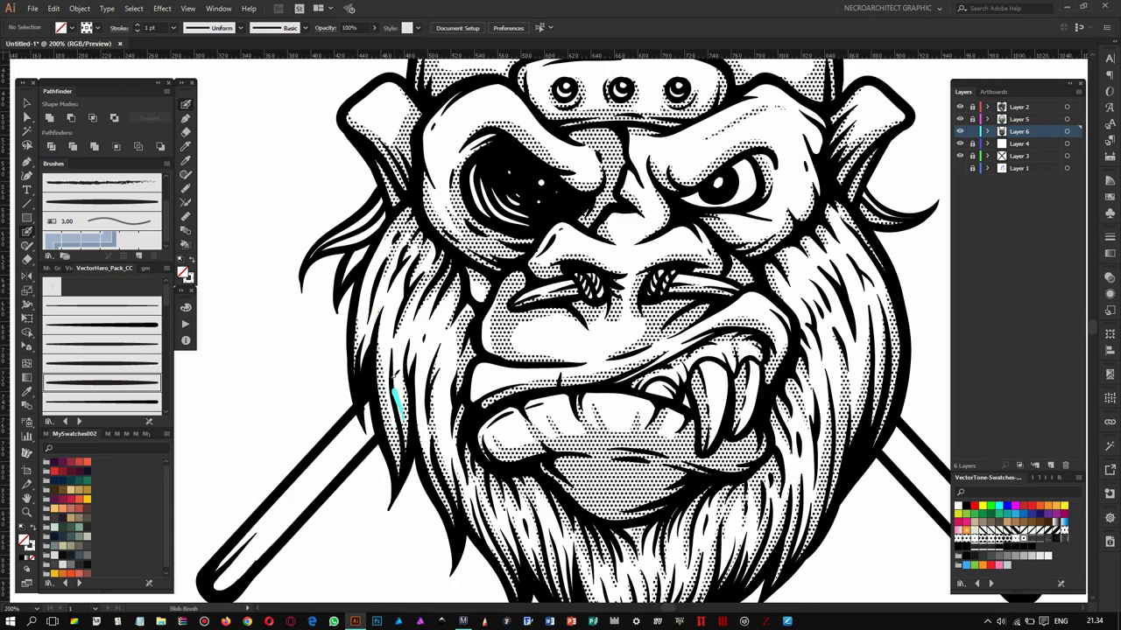
left_click_drag(398, 350, 353, 324)
left_click_drag(322, 225, 337, 271)
key("ctrl+z")
left_click_drag(770, 307, 753, 254)
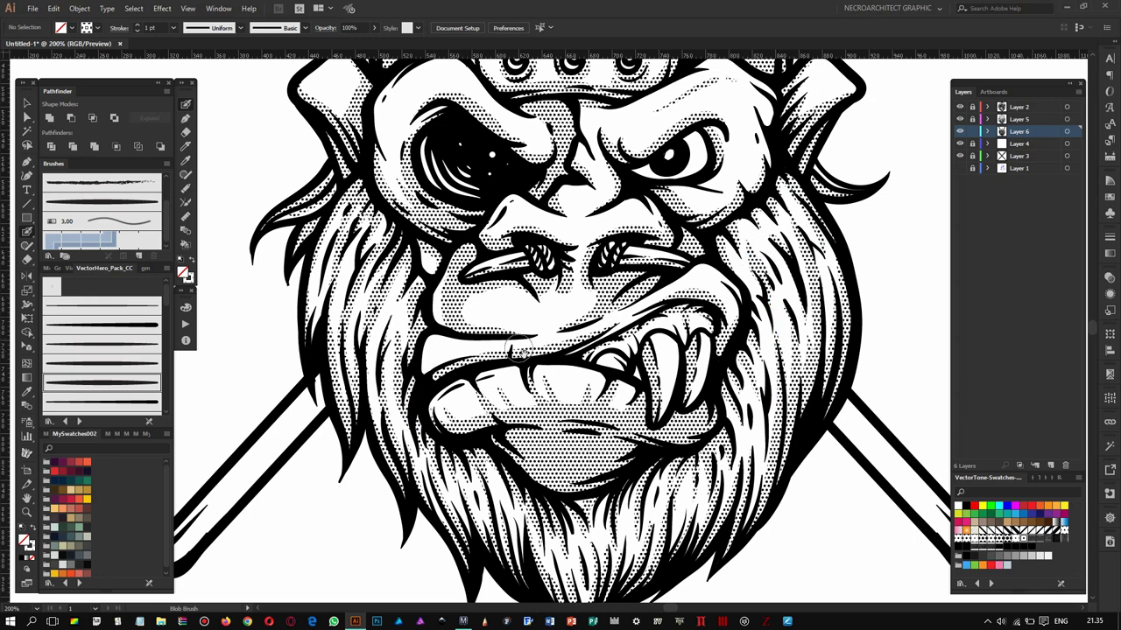
- Add two more strokes over the lower right side fur
scroll(519, 350, "down", 1)
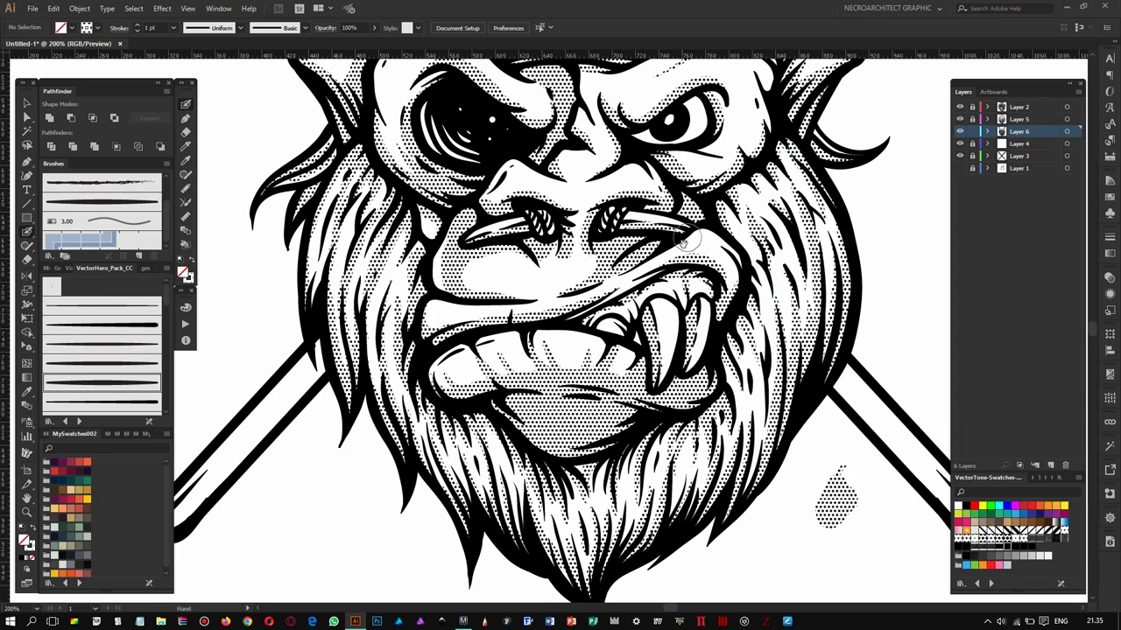
scroll(828, 568, "up", 2)
scroll(875, 350, "down", 2)
scroll(866, 323, "down", 1)
left_click_drag(838, 504, 830, 544)
mouse_move(863, 472)
left_mouse_down()
mouse_move(854, 529)
mouse_move(774, 600)
left_mouse_up()
- Load the Rough Halftones swatch library
left_click(1038, 478)
left_click(844, 514)
left_click(1033, 478)
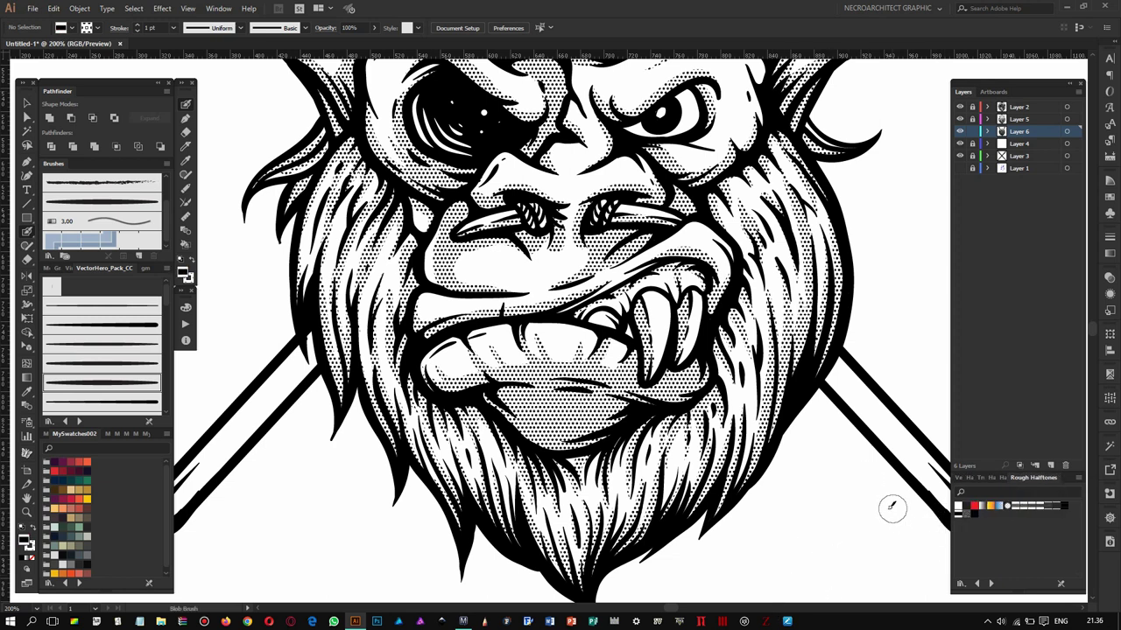
scroll(838, 530, "up", 2)
- Draw a stroke across the cap top, discarding a misplaced edge stroke
key("ctrl+plus")
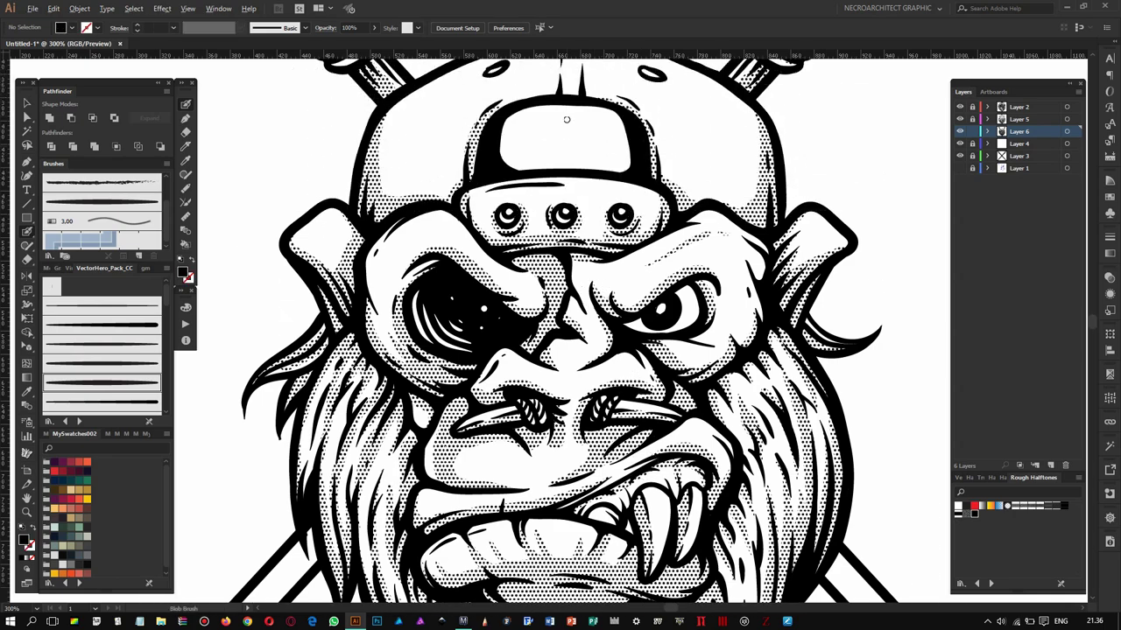
left_click_drag(486, 112, 478, 191)
key("ctrl+z")
key("ctrl+minus")
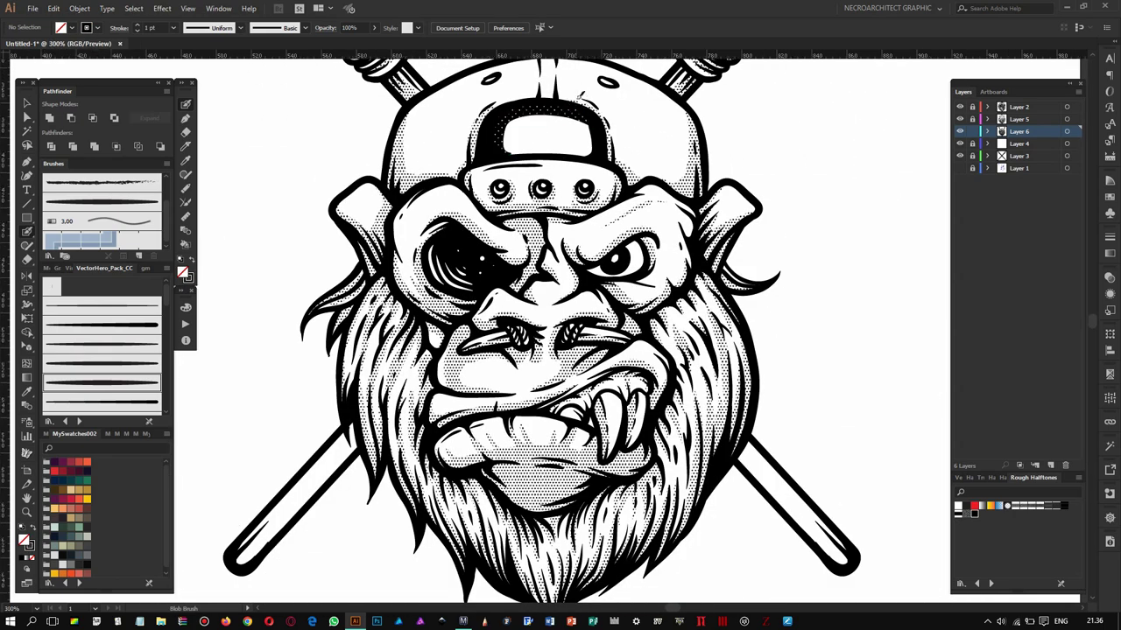
key("ctrl+plus")
left_click_drag(547, 147, 411, 181)
key("ctrl+minus")
key("ctrl+minus")
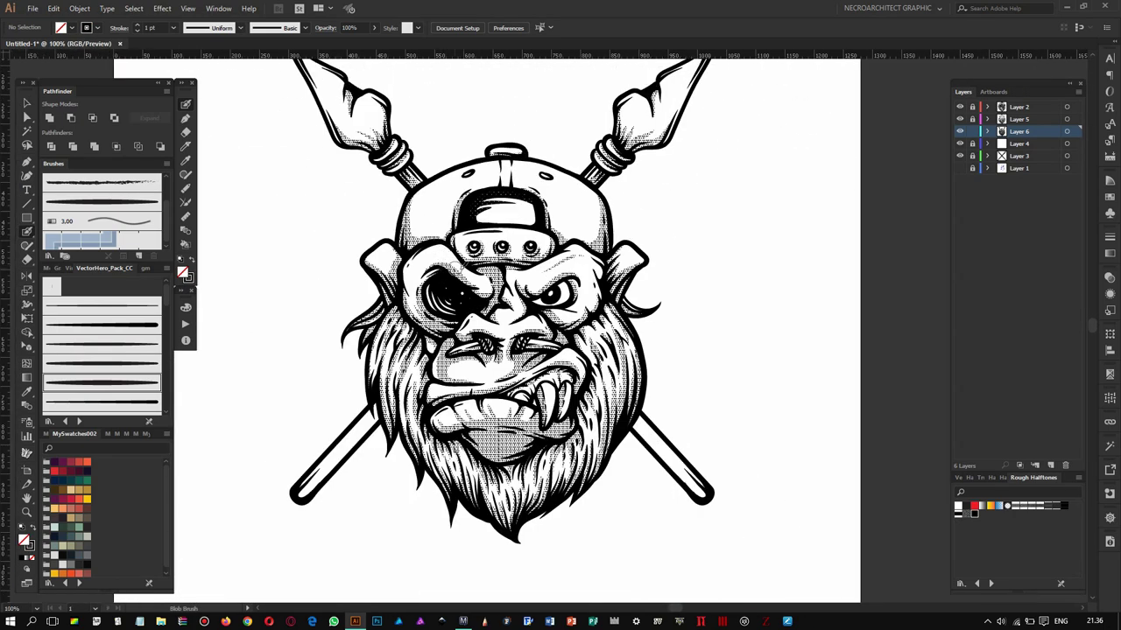
scroll(370, 362, "up", 3)
- Ink three strokes along the lower-left spear shaft and zoom out to the artboard
mouse_move(273, 378)
left_mouse_down()
mouse_move(319, 348)
mouse_move(429, 210)
left_mouse_up()
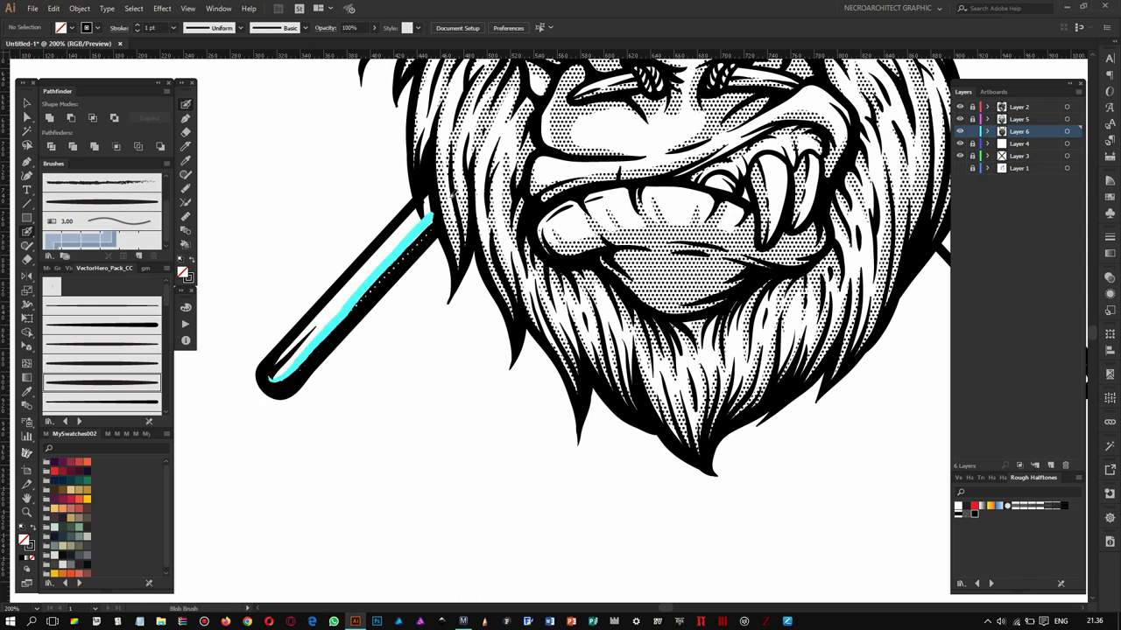
mouse_move(744, 336)
left_mouse_down()
mouse_move(644, 348)
mouse_move(349, 276)
left_mouse_up()
mouse_move(705, 321)
left_mouse_down()
mouse_move(574, 160)
mouse_move(601, 167)
left_mouse_up()
key("ctrl+minus")
key("ctrl+minus")
key("ctrl+plus")
key("ctrl+plus")
key("ctrl+plus")
key("ctrl+minus")
key("ctrl+minus")
key("ctrl+minus")
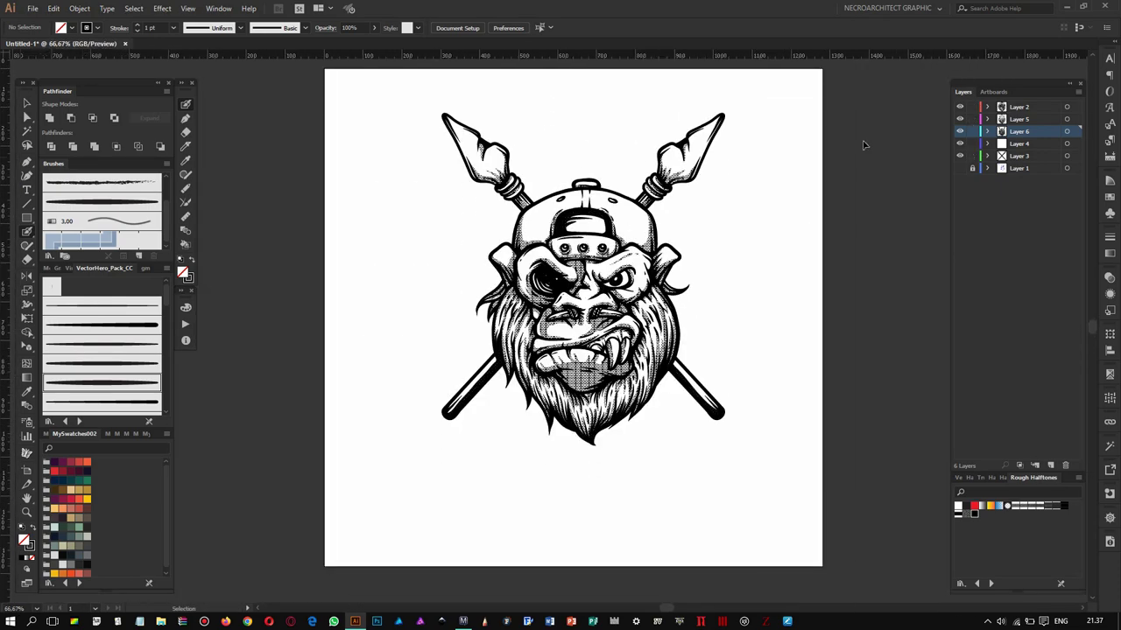
key("ctrl+minus")
key("ctrl+a")
- Select Layer 2's artwork using its target in the Layers panel
left_click(1066, 107)
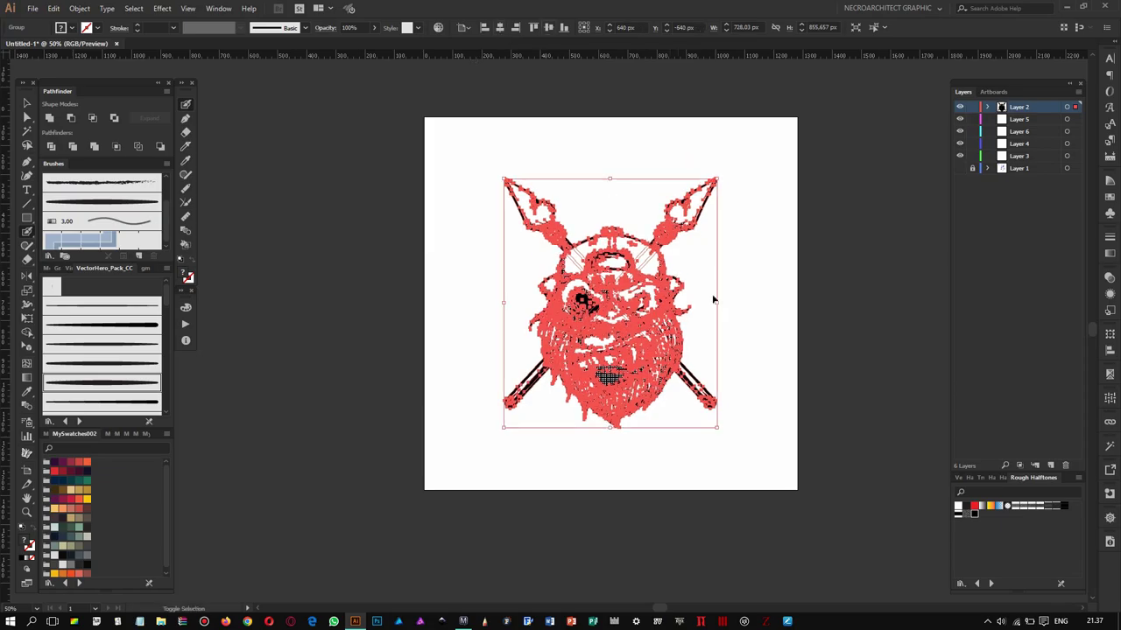